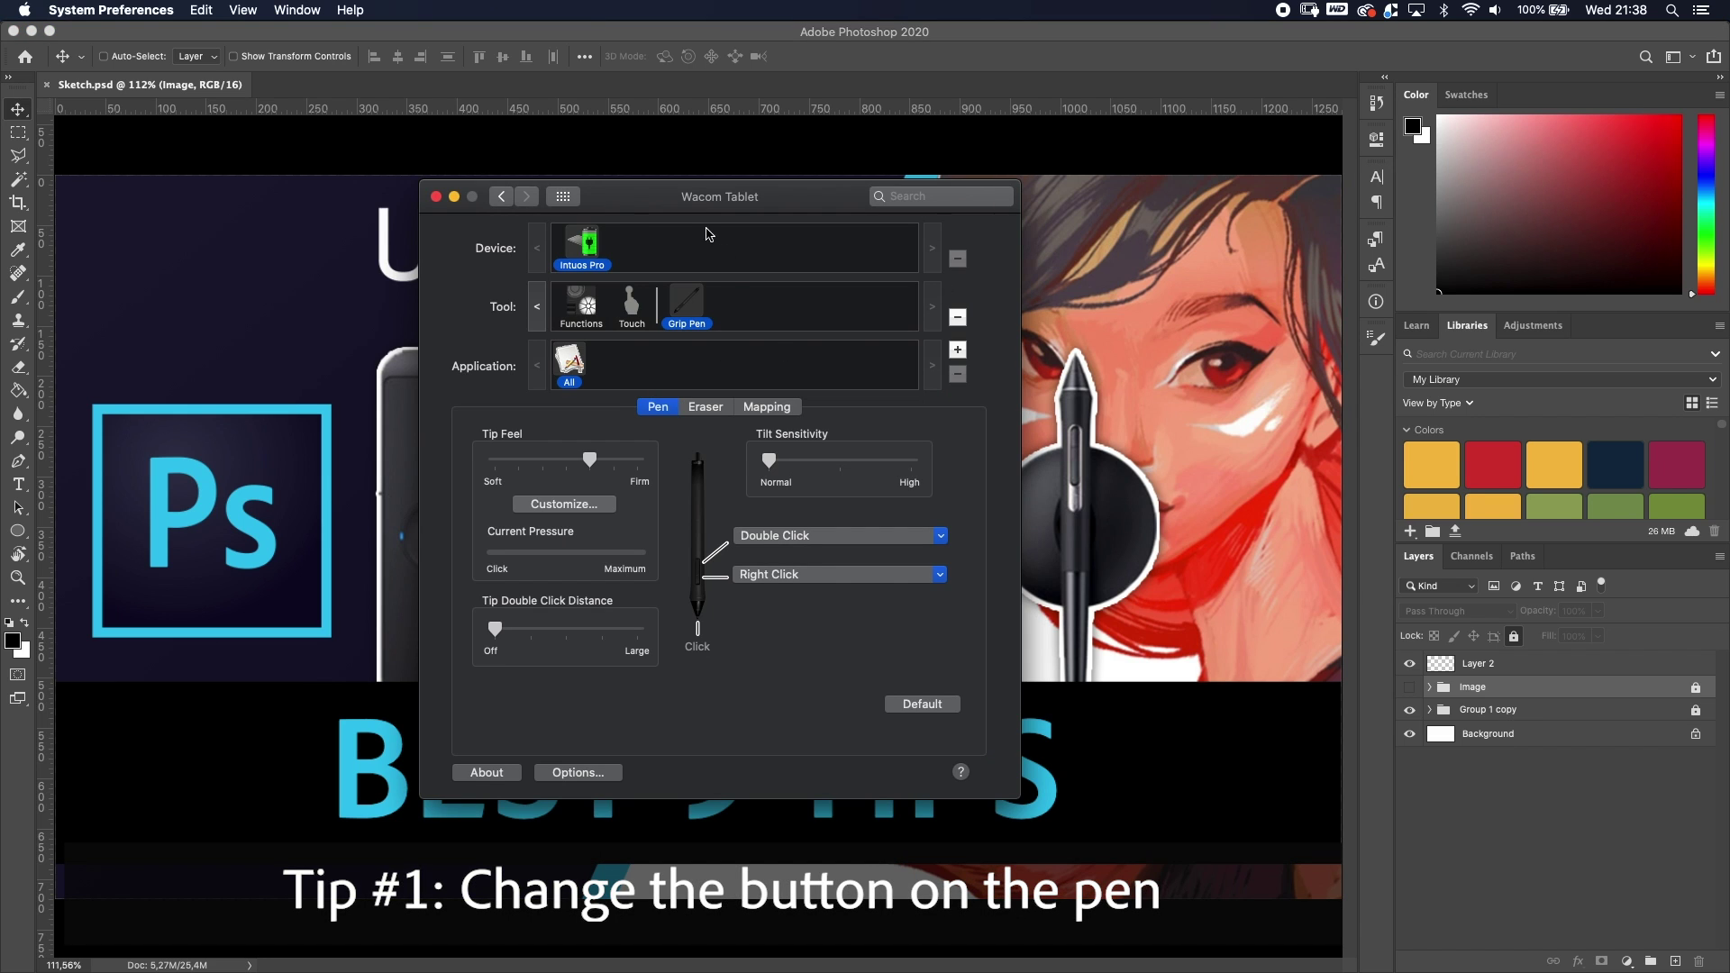
- Add Adobe Photoshop 2020 as an application with its own settings for the Grip Pen
left_click_drag(656, 209, 870, 198)
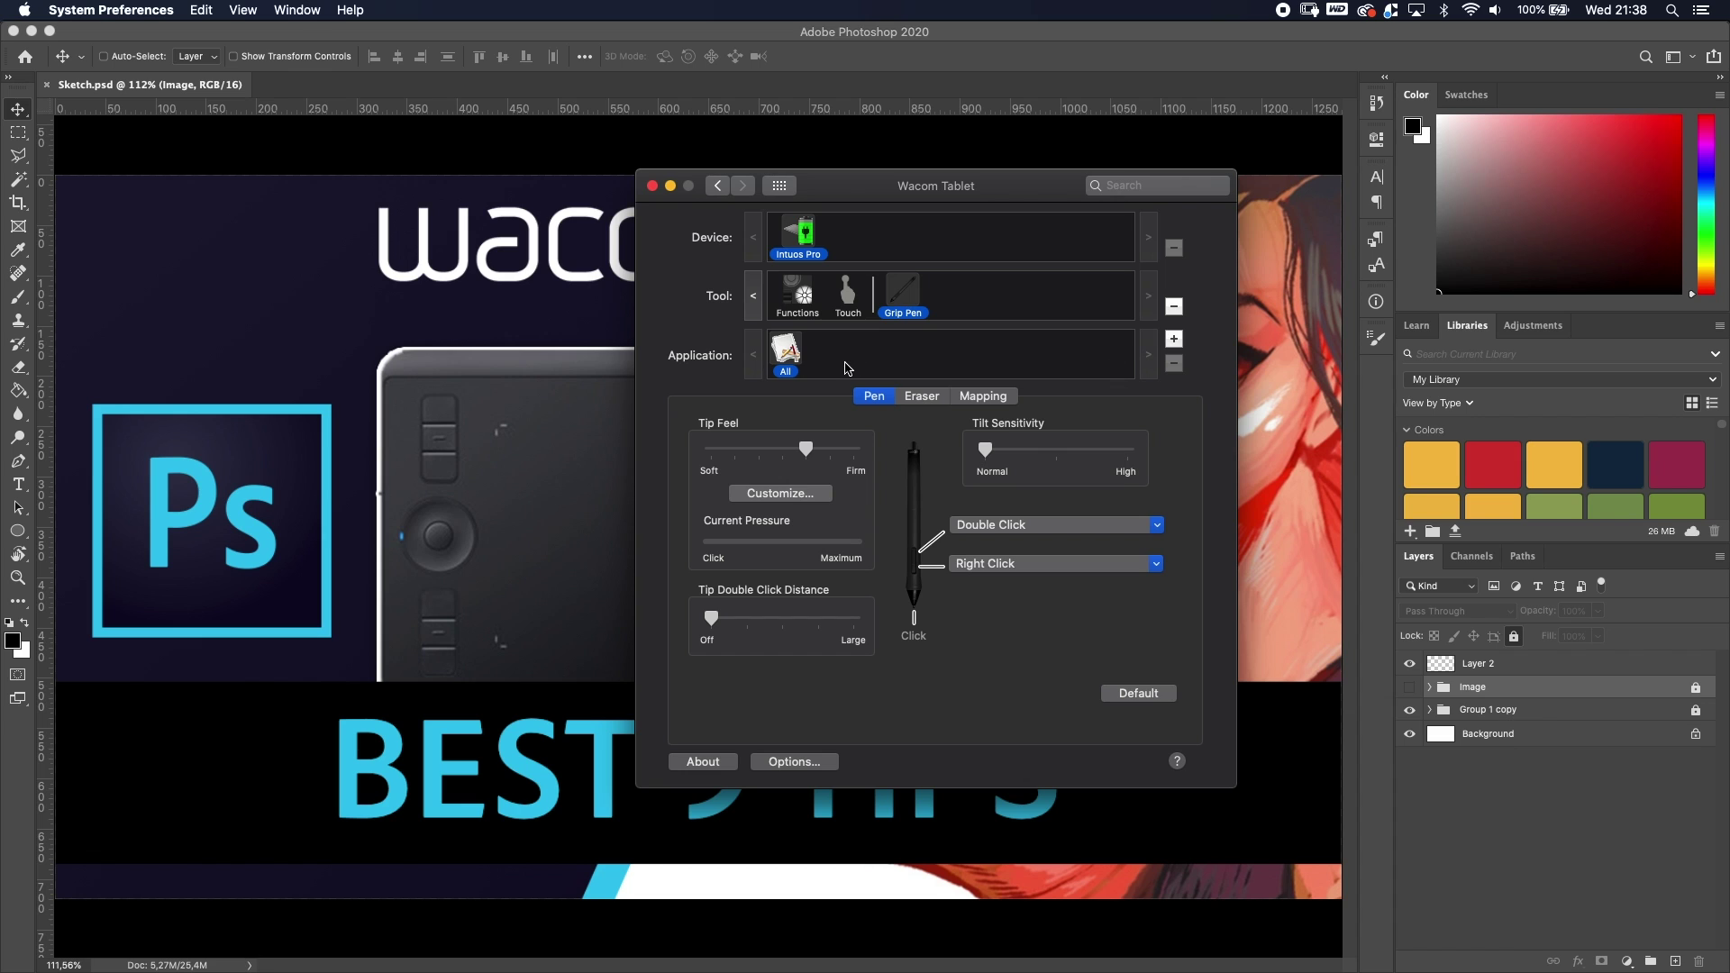
left_click(1174, 340)
left_click(828, 339)
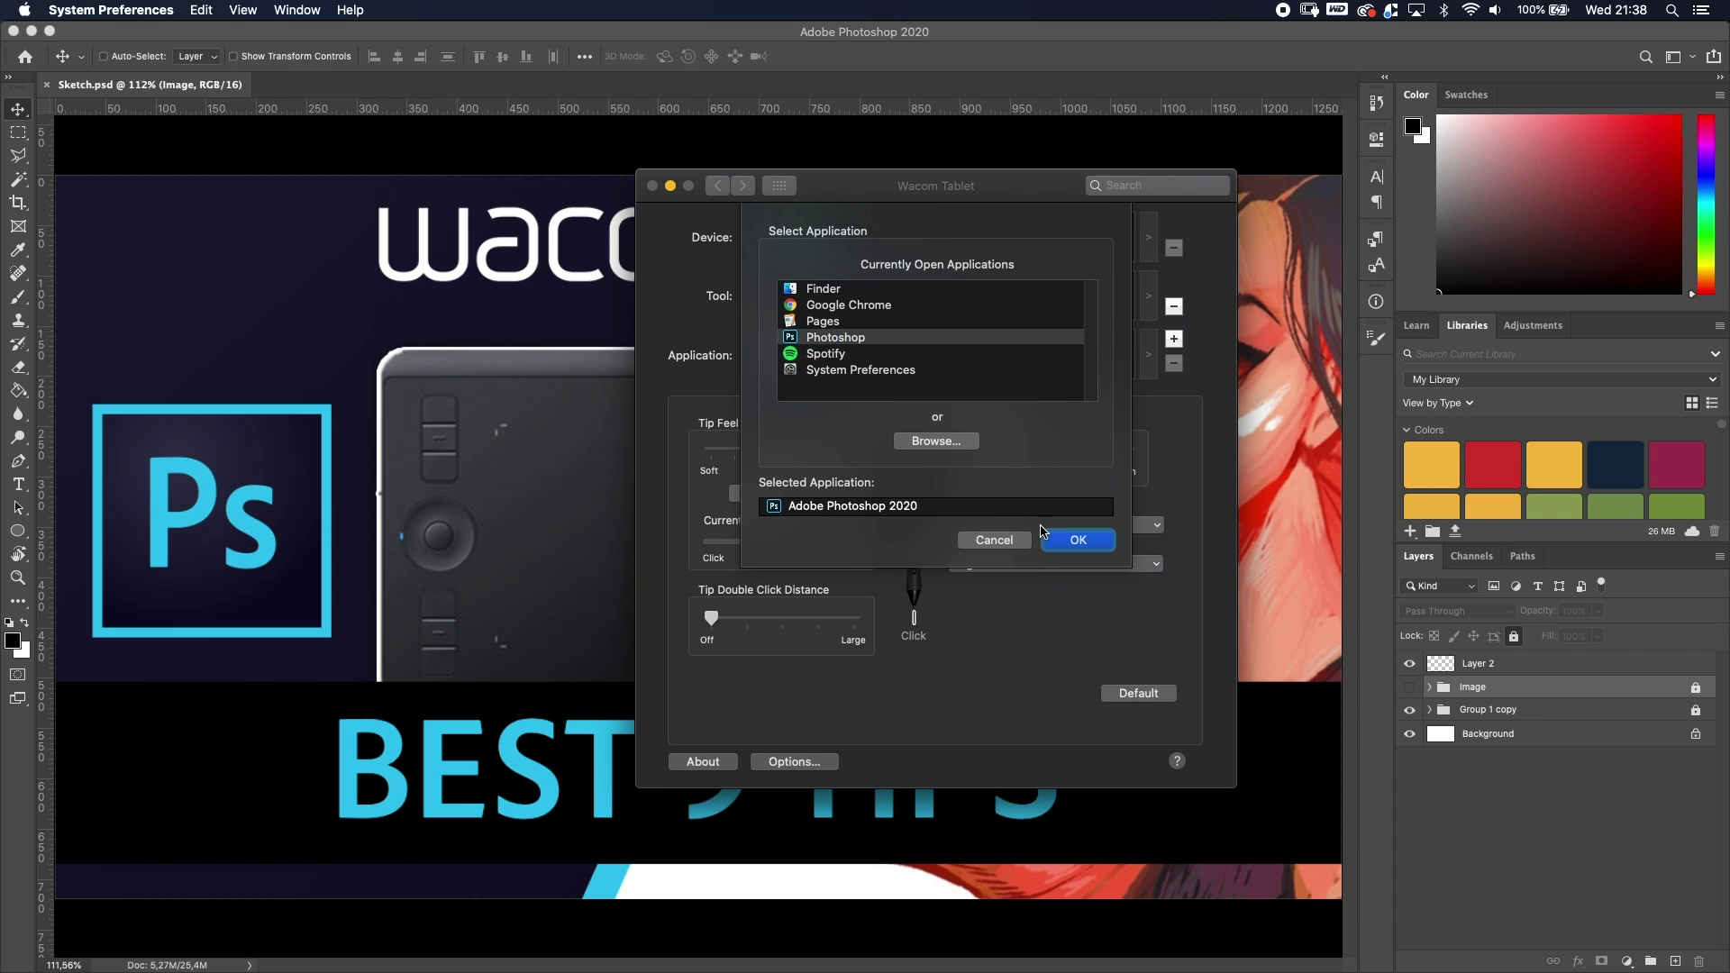
left_click(1047, 538)
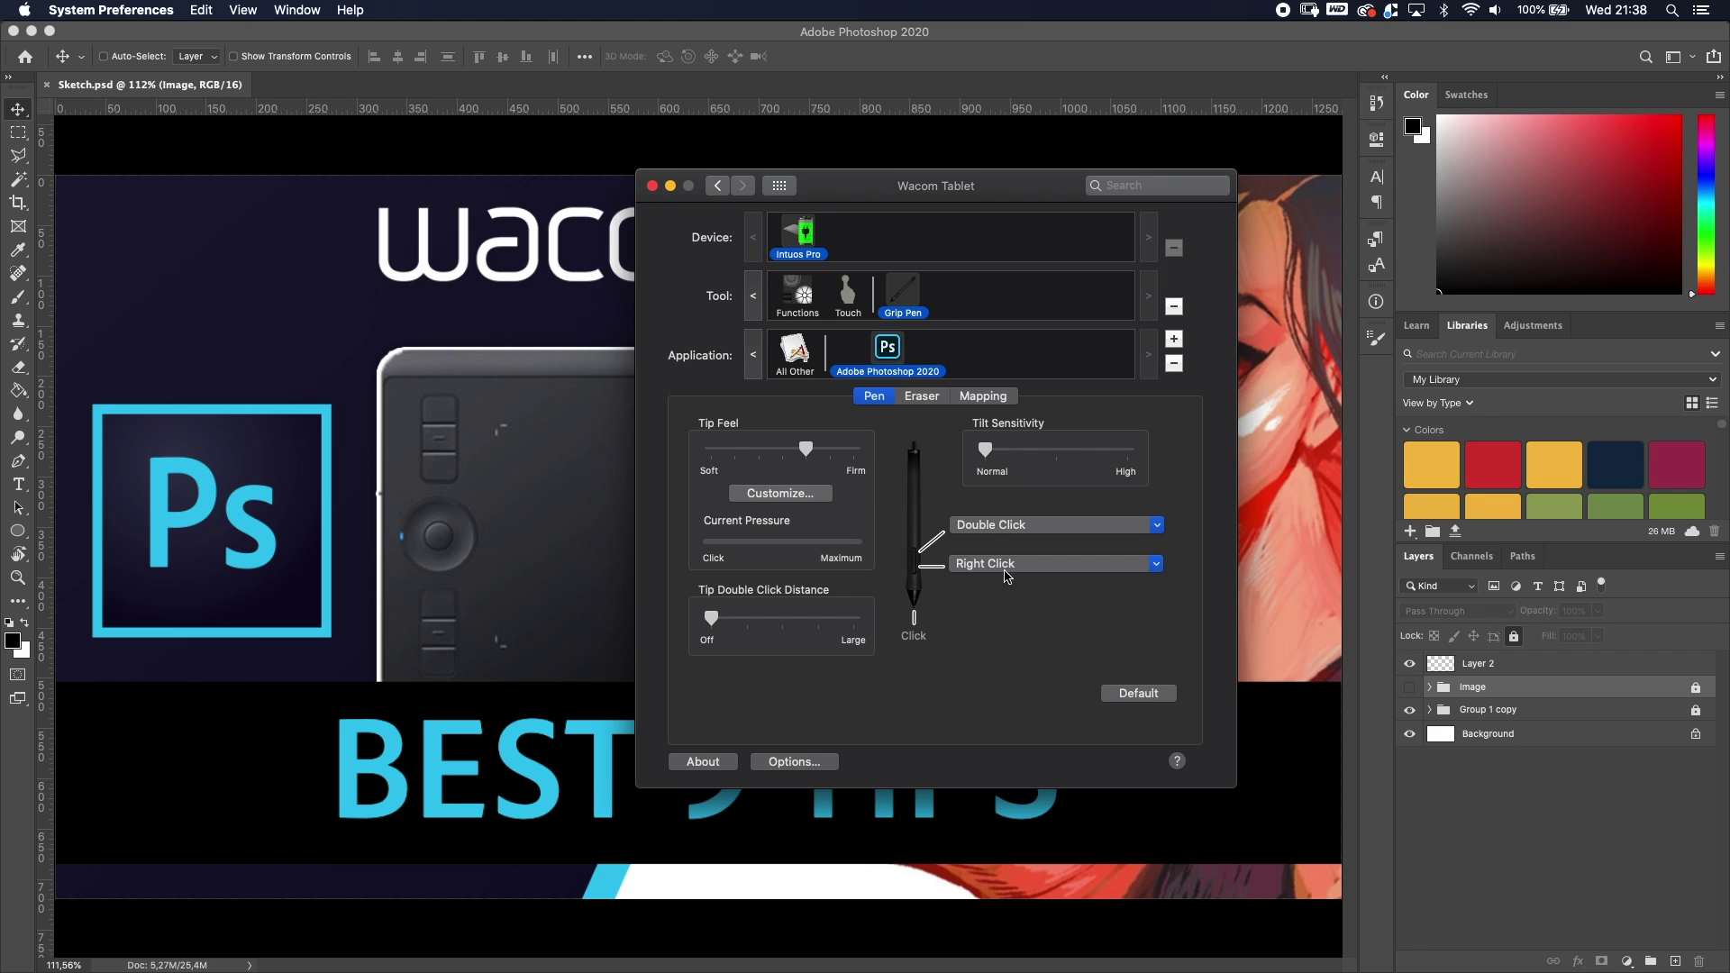
- Assign the pen's upper button to a Command+Z keystroke named Undo for Photoshop
left_click(991, 540)
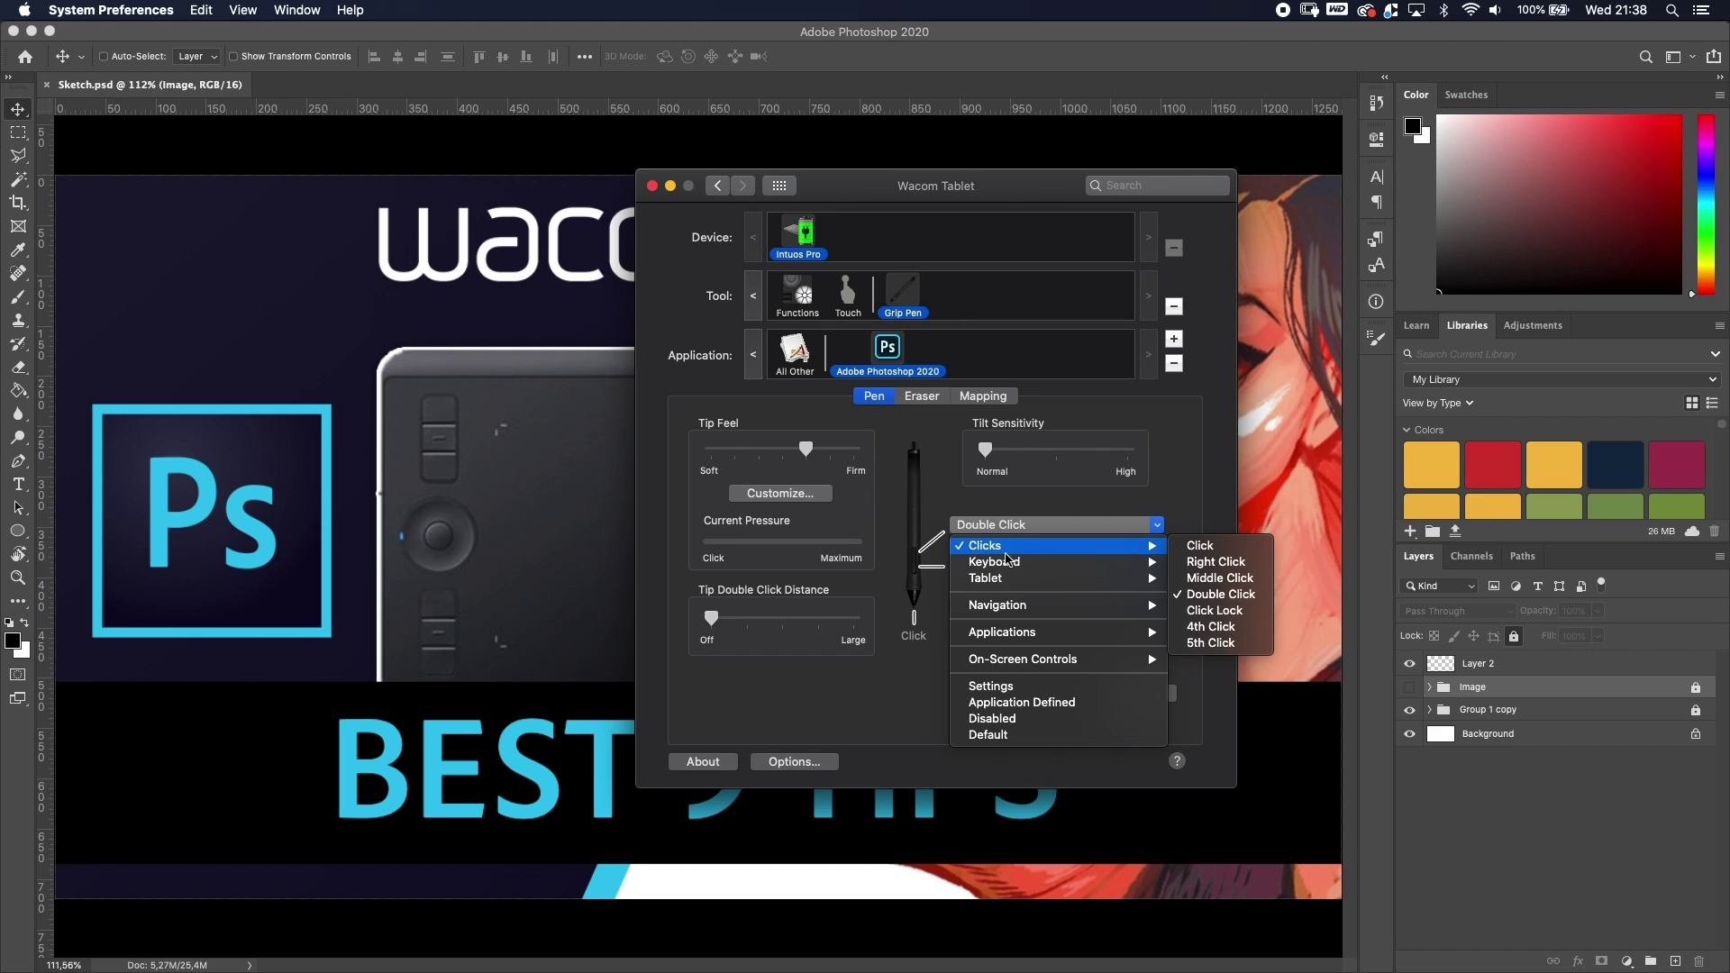
mouse_move(1051, 564)
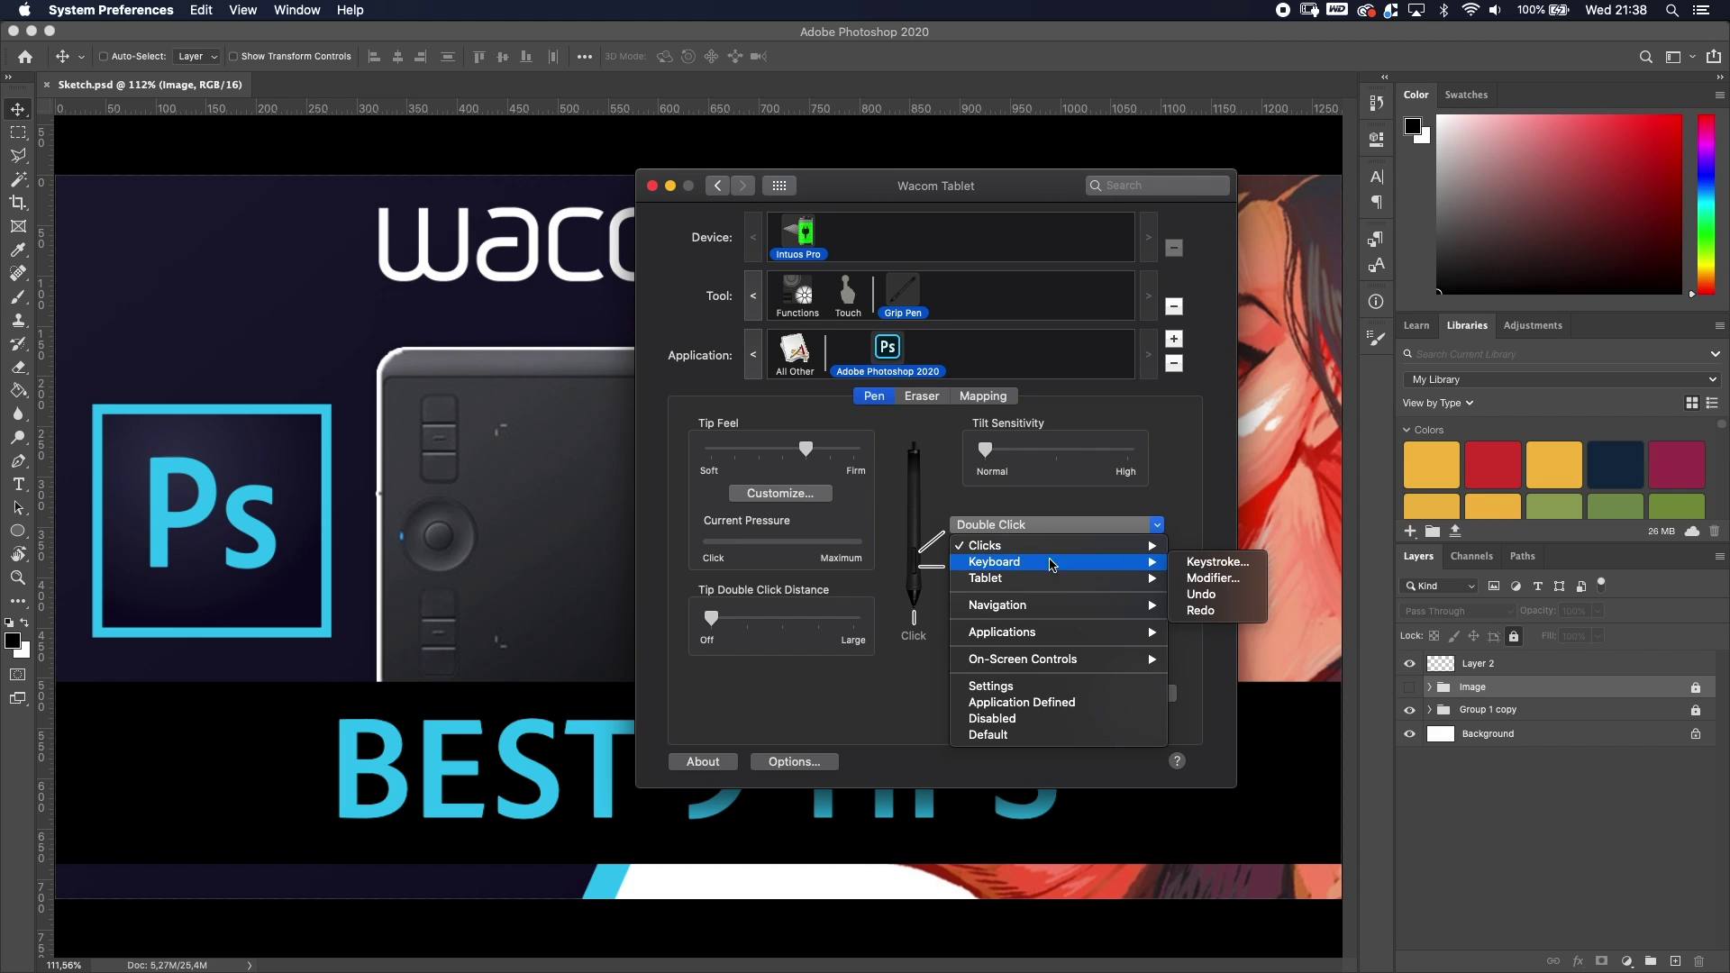
left_click(1218, 562)
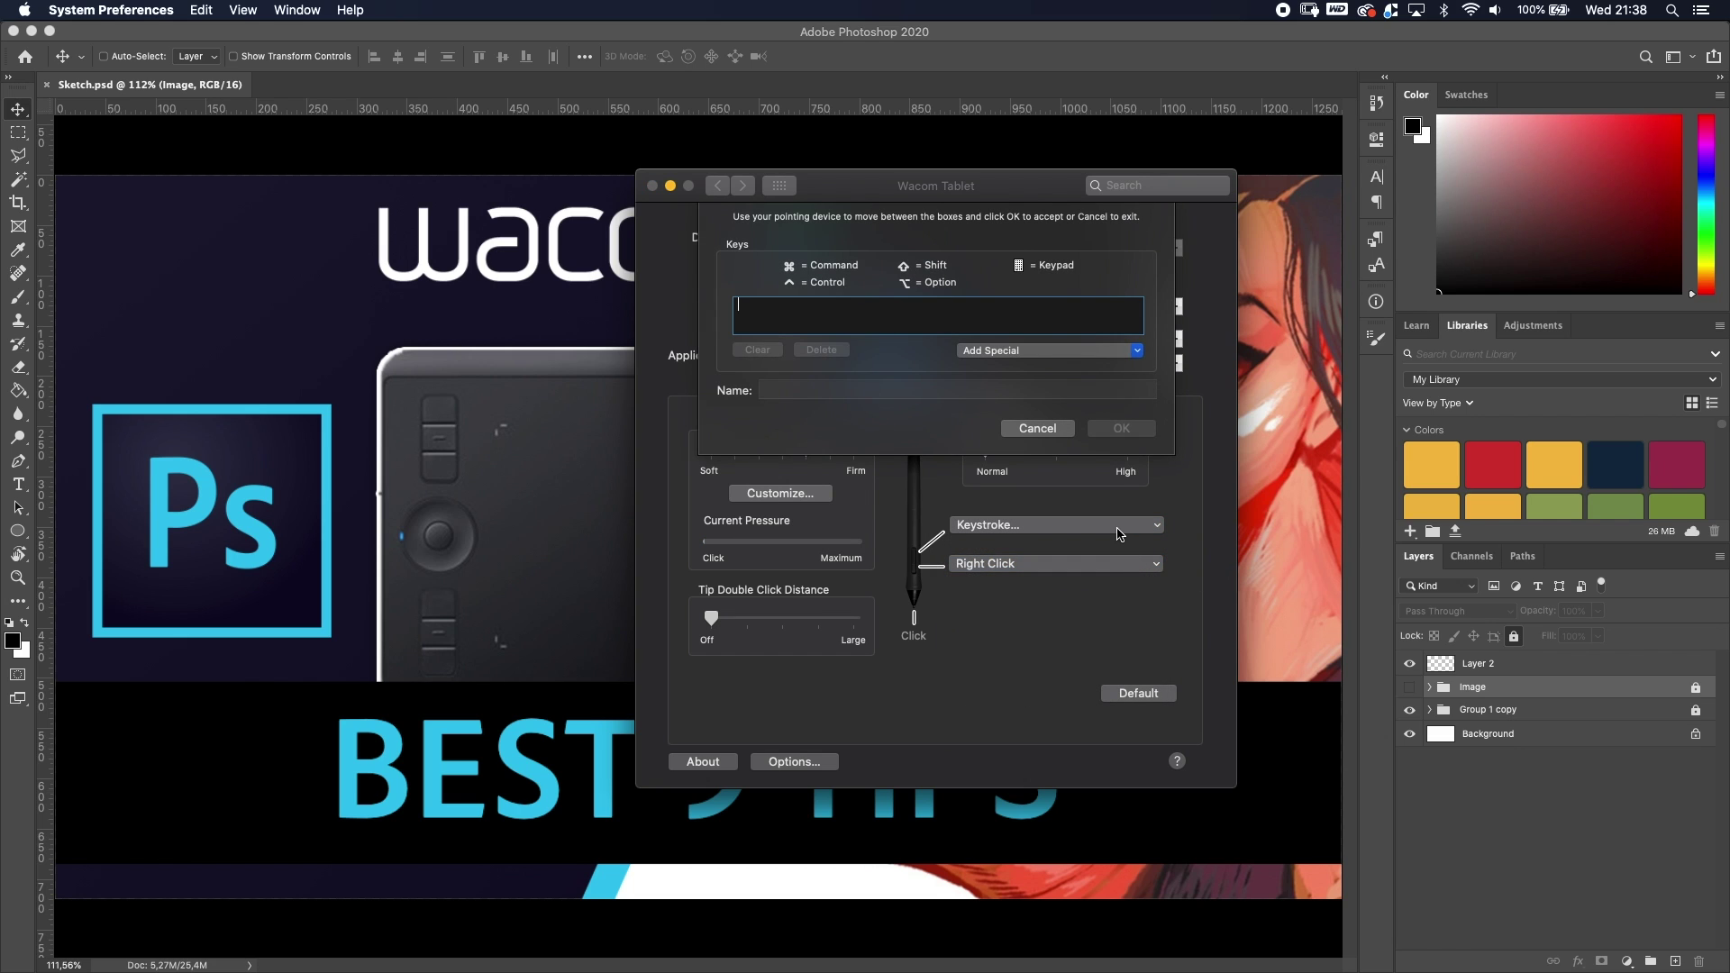
key("super+z")
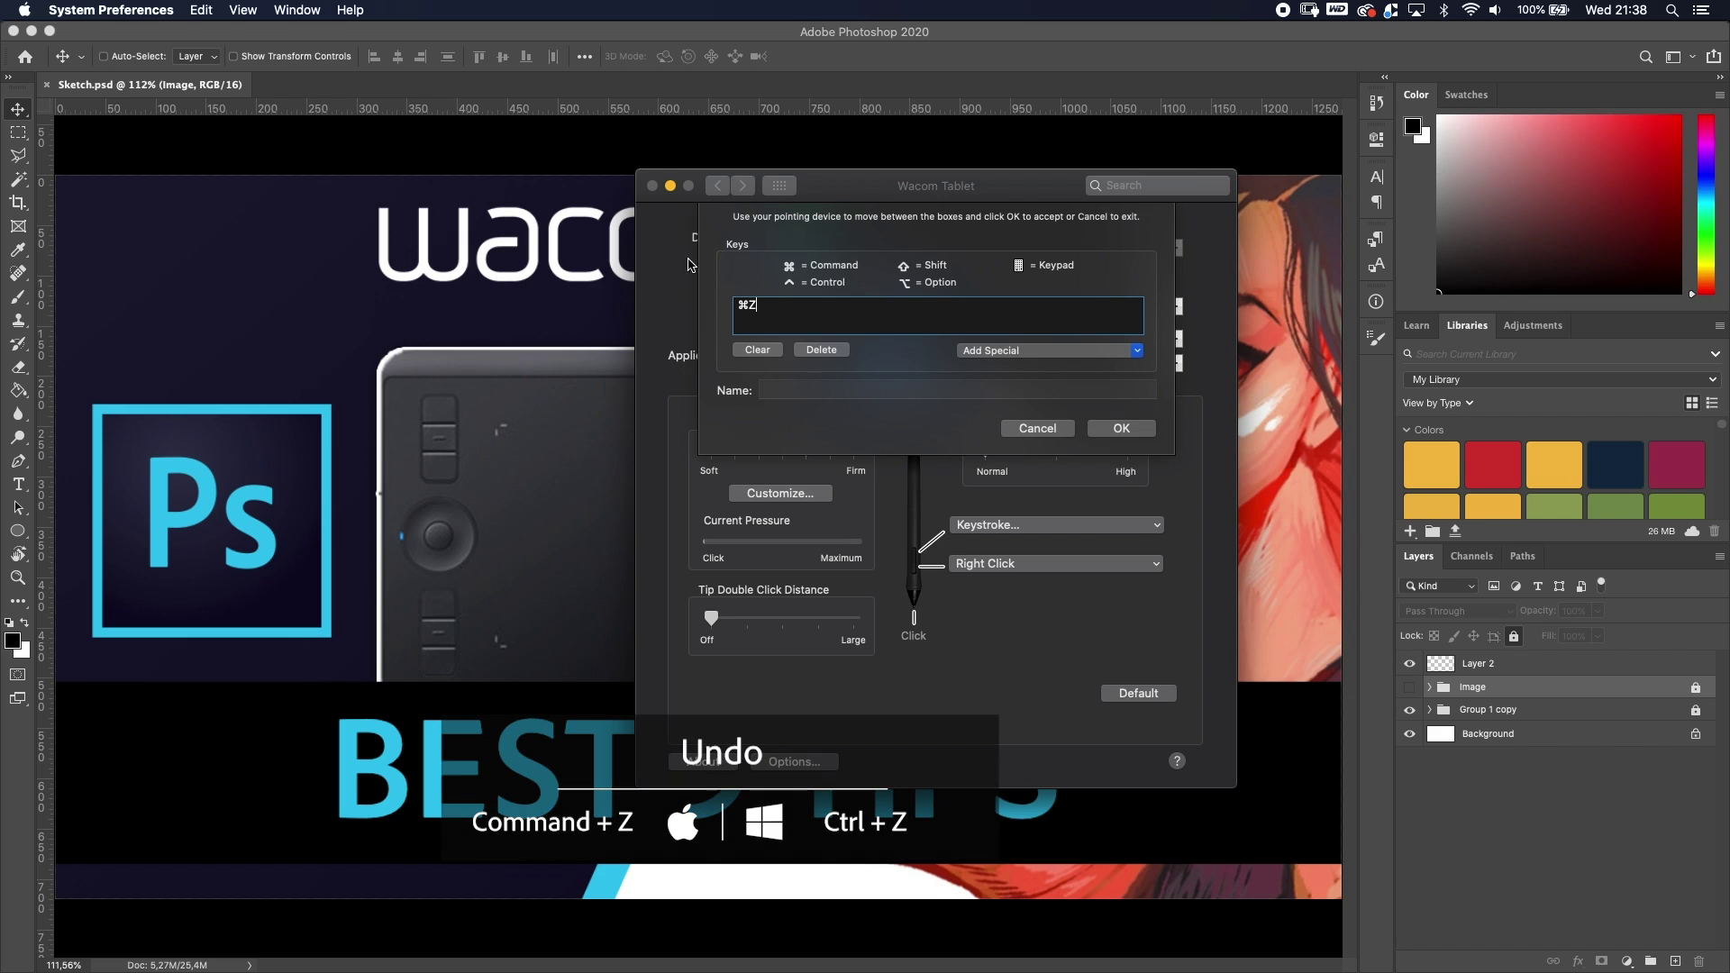
left_click(844, 394)
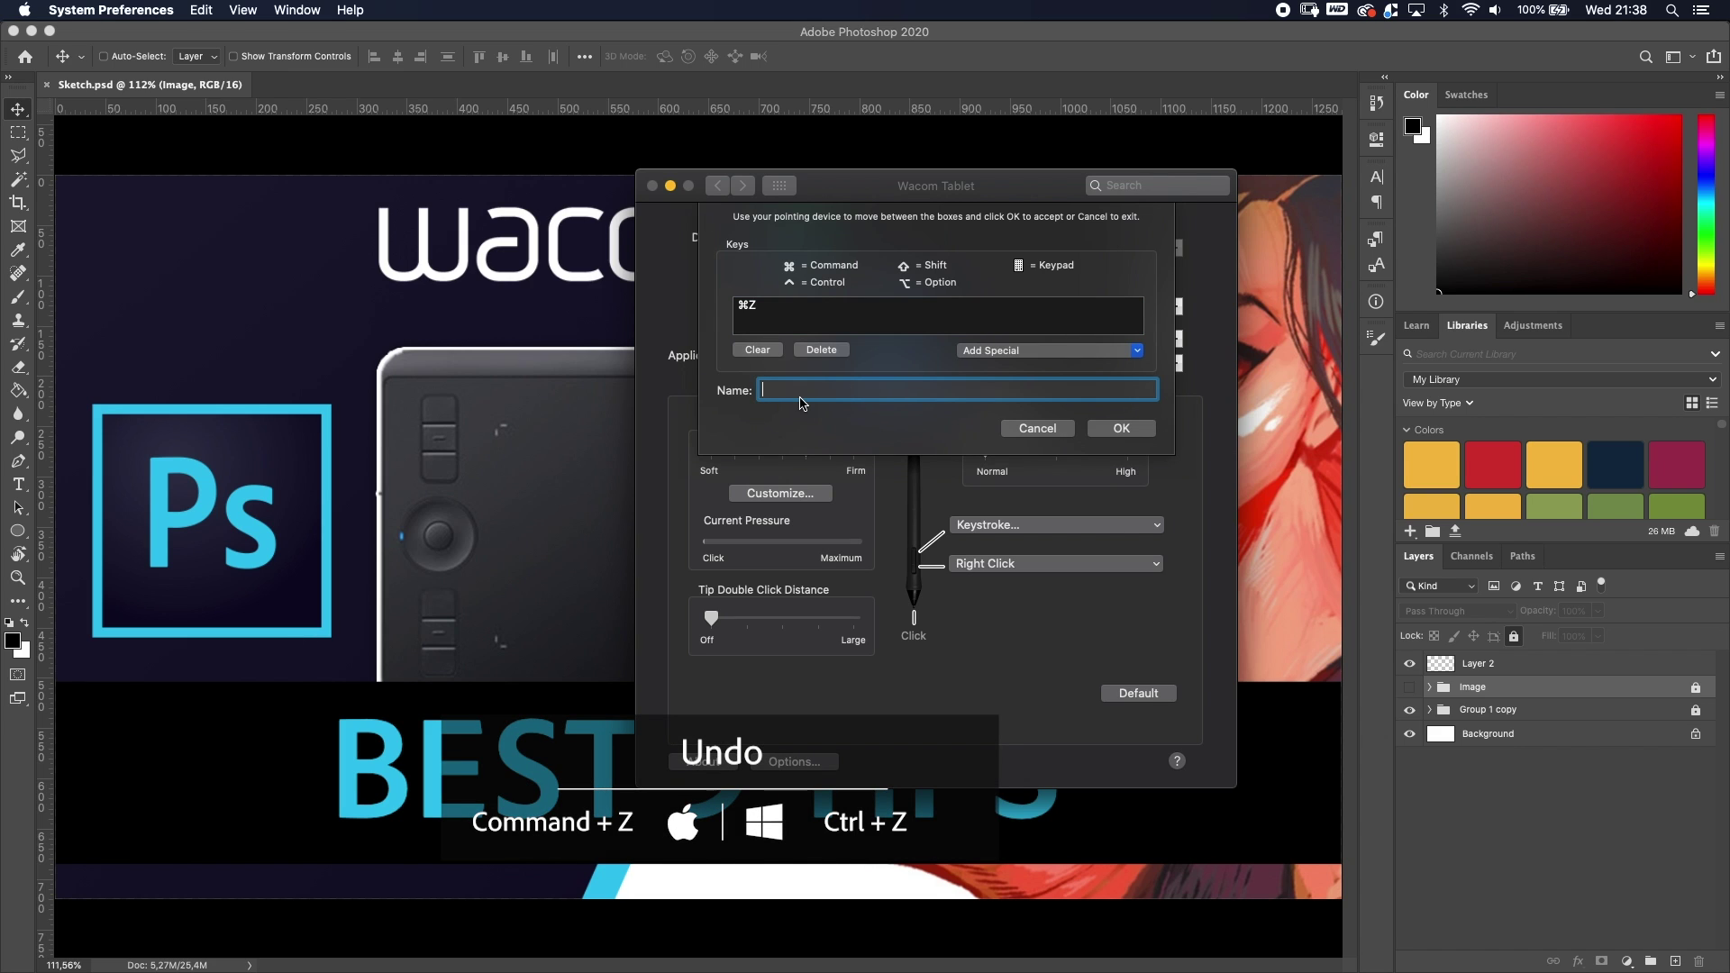
type("Undo")
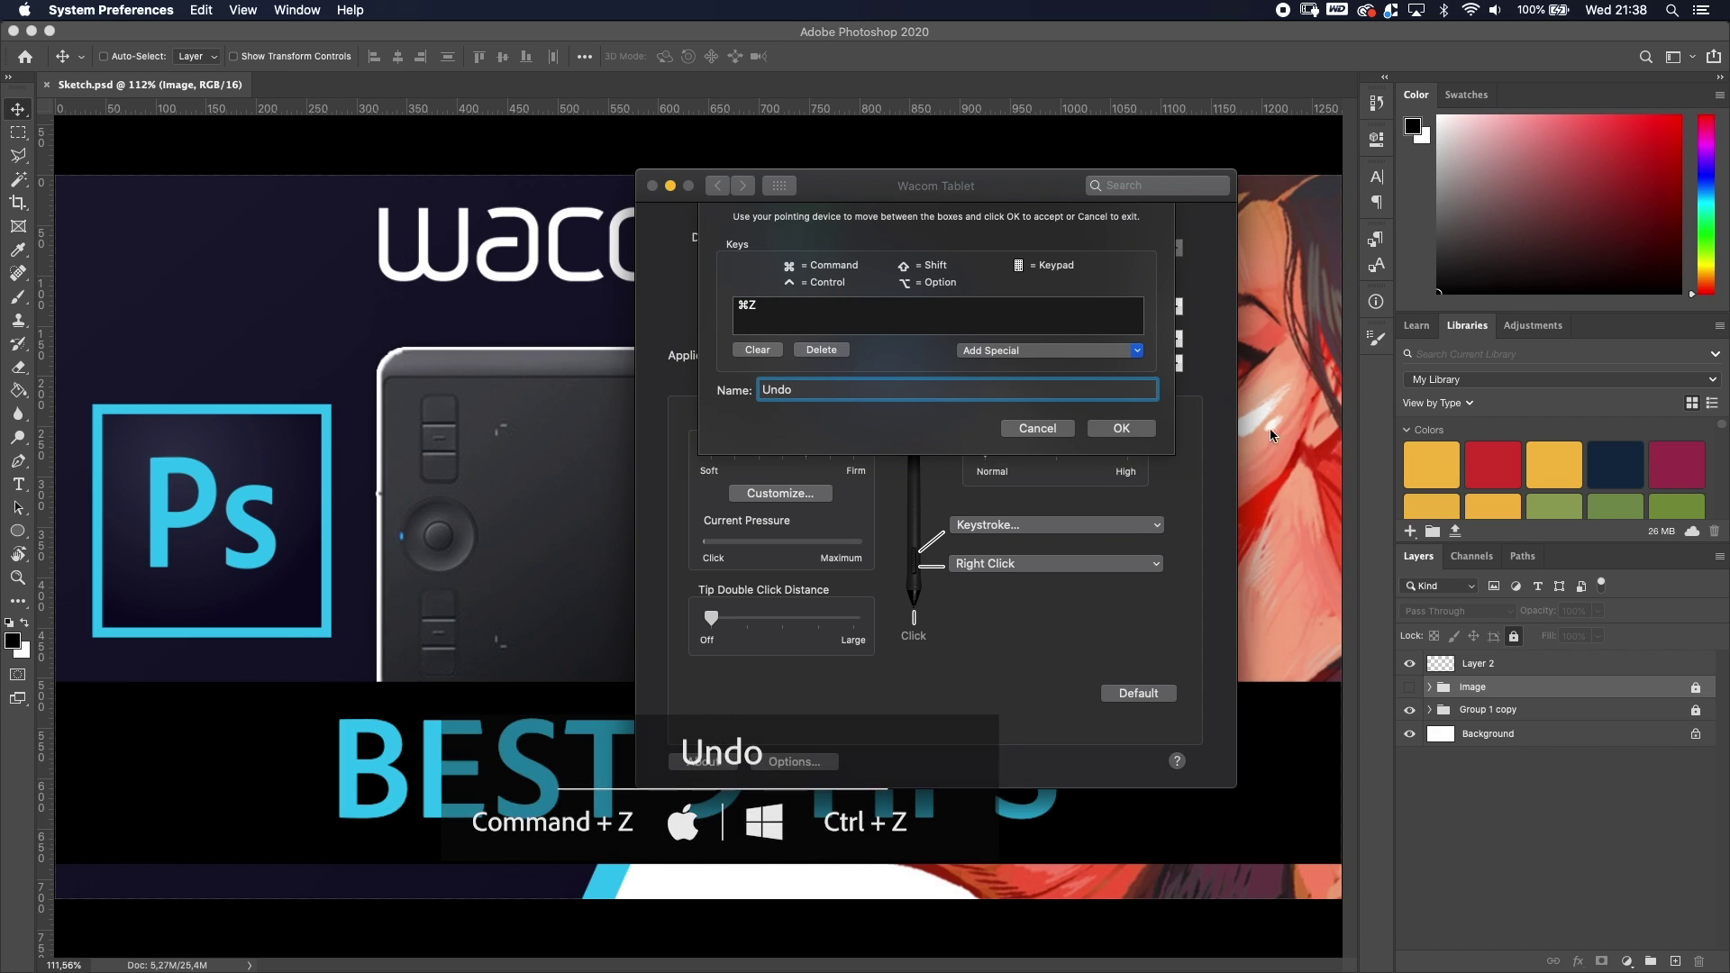
key("Return")
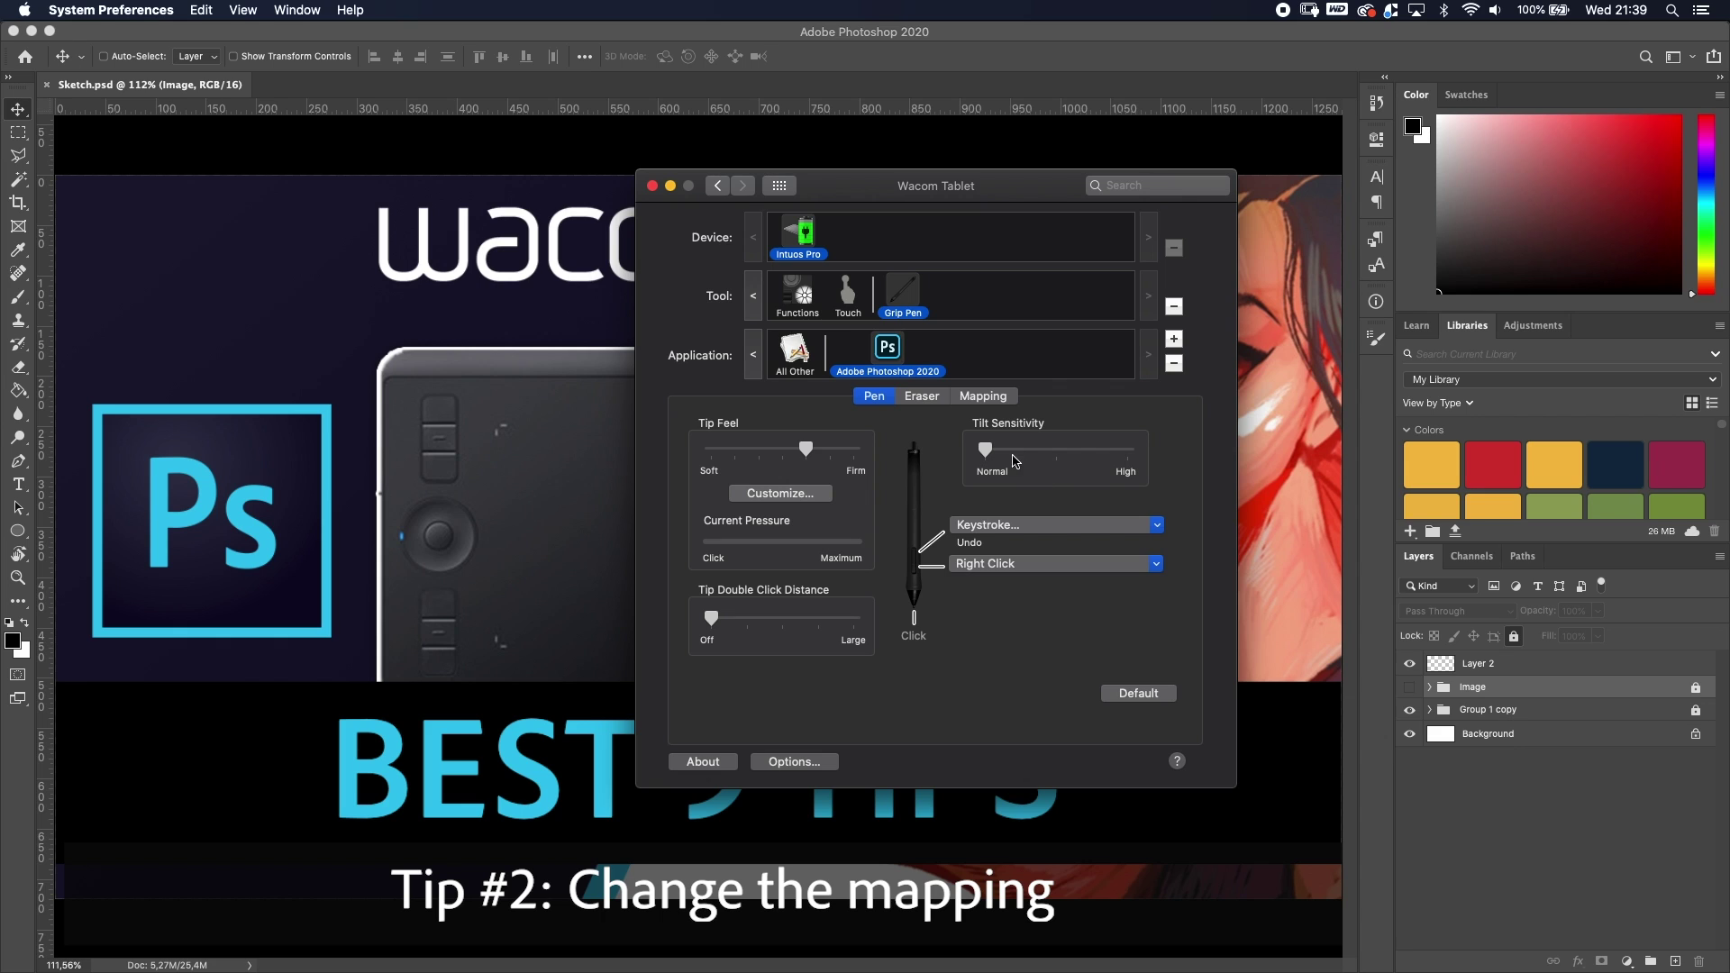
- Map the pen's screen area to Monitor 1 for Photoshop, compare it with the All Other mapping, and enable Force Proportions
left_click(983, 396)
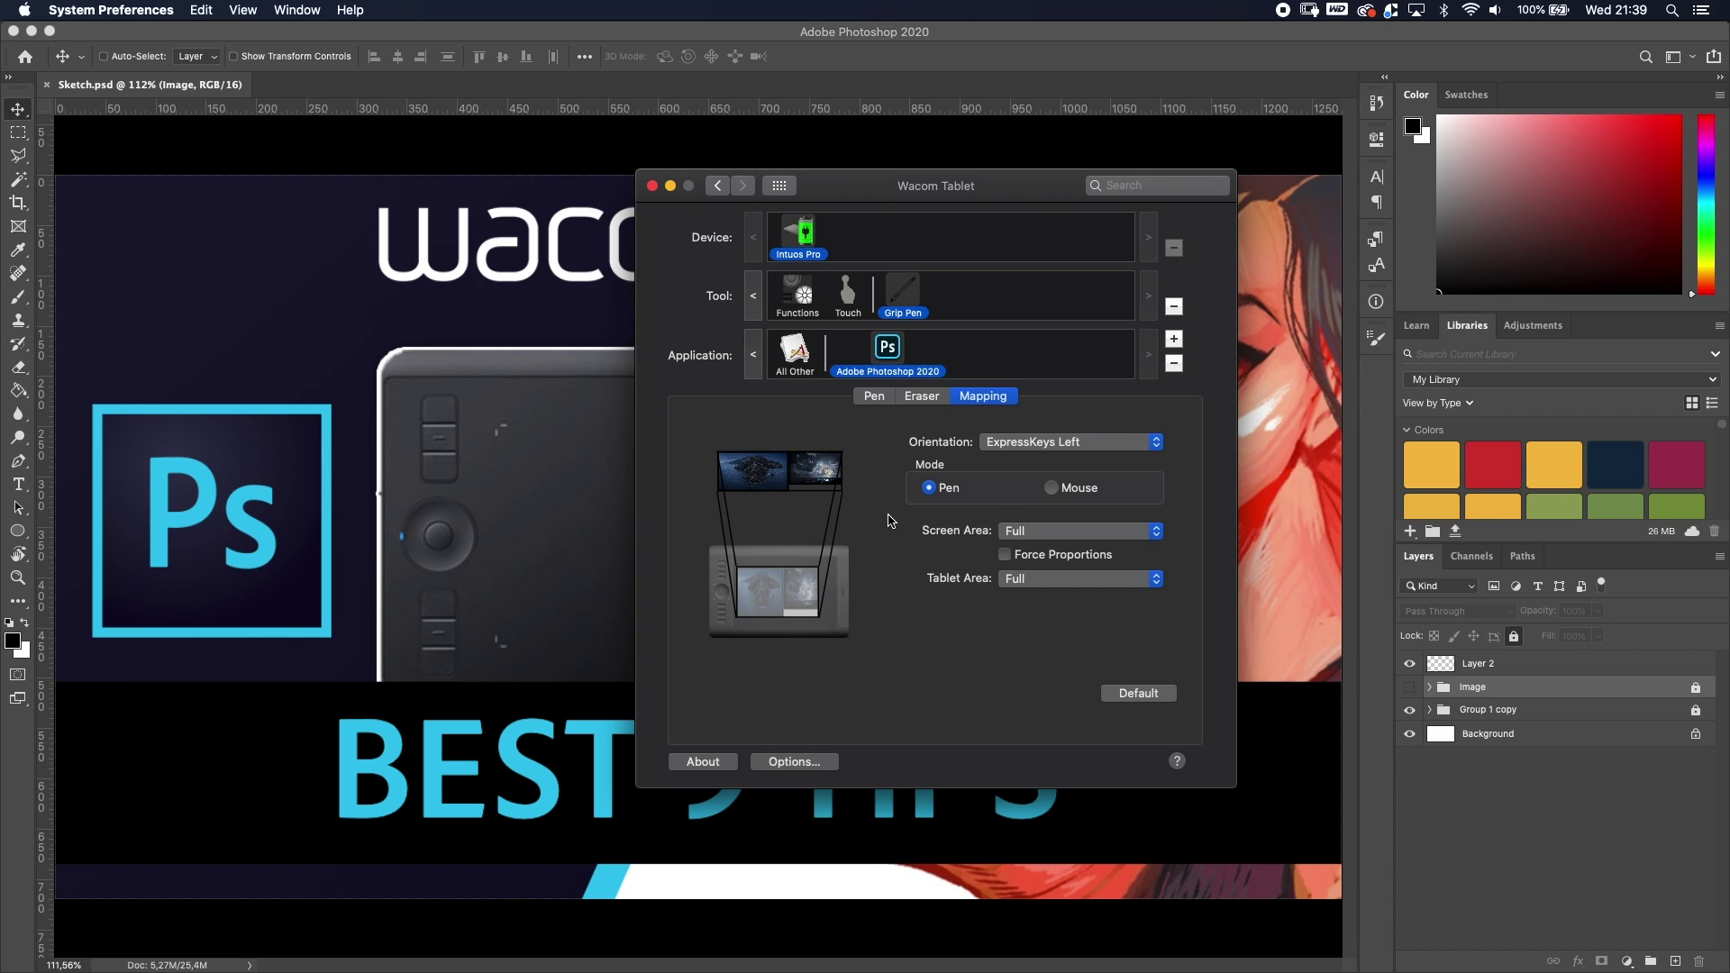
left_click(1050, 533)
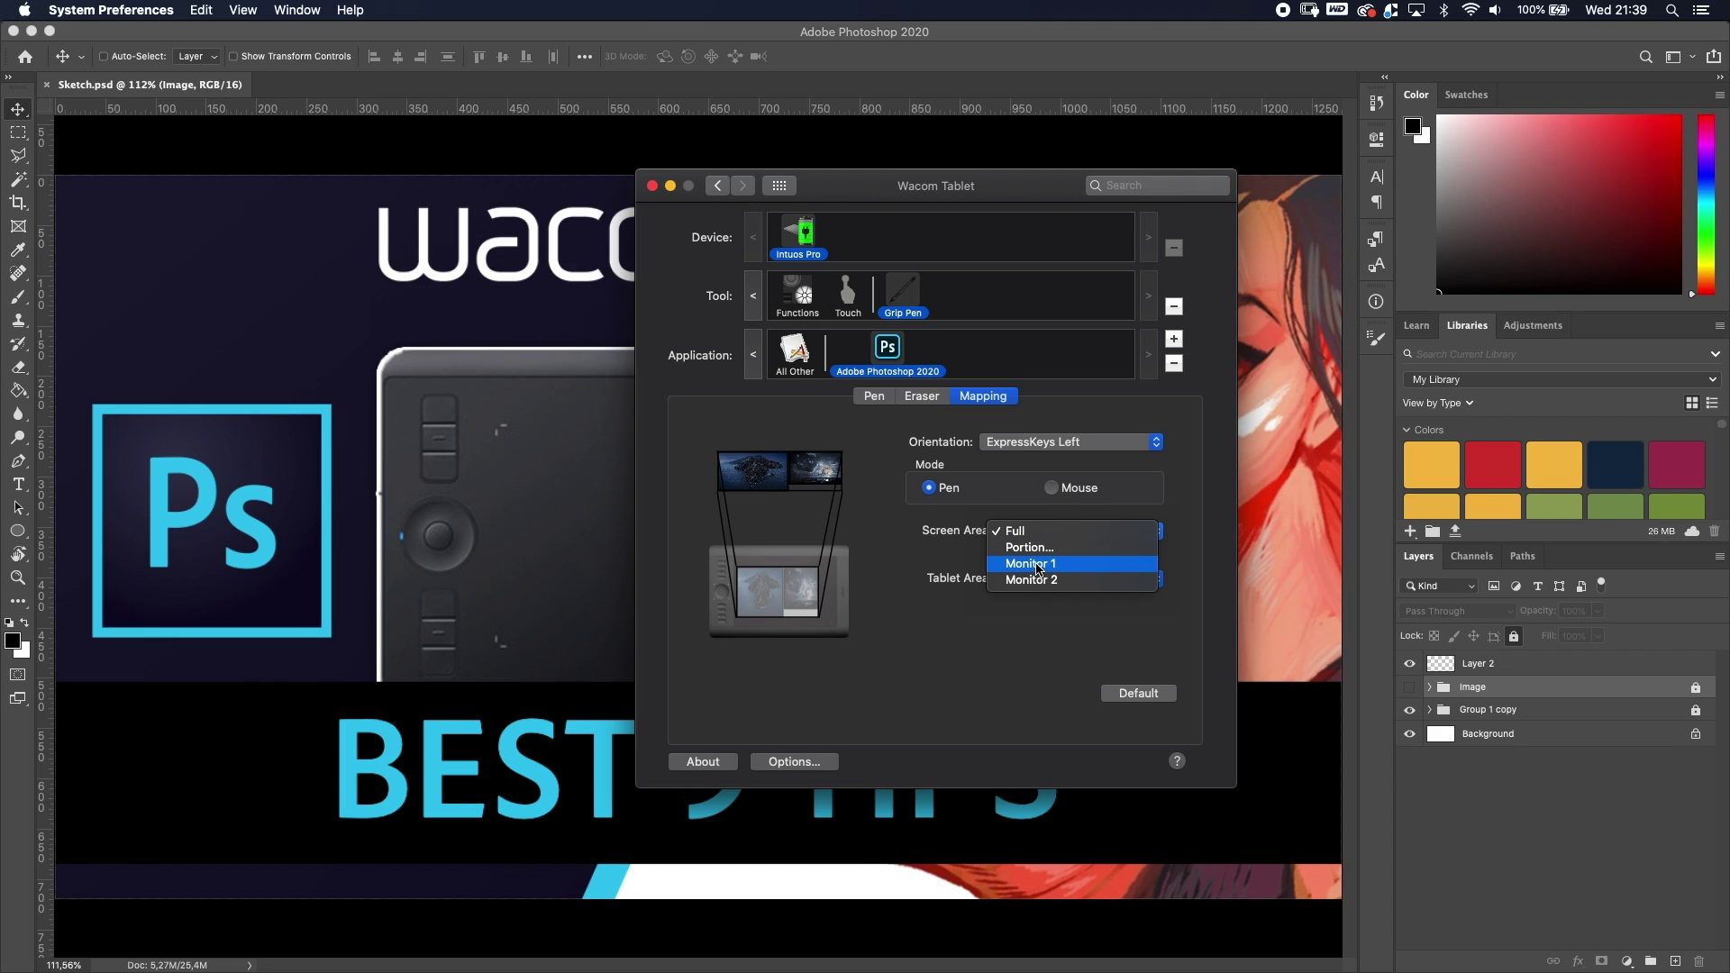
left_click(1035, 566)
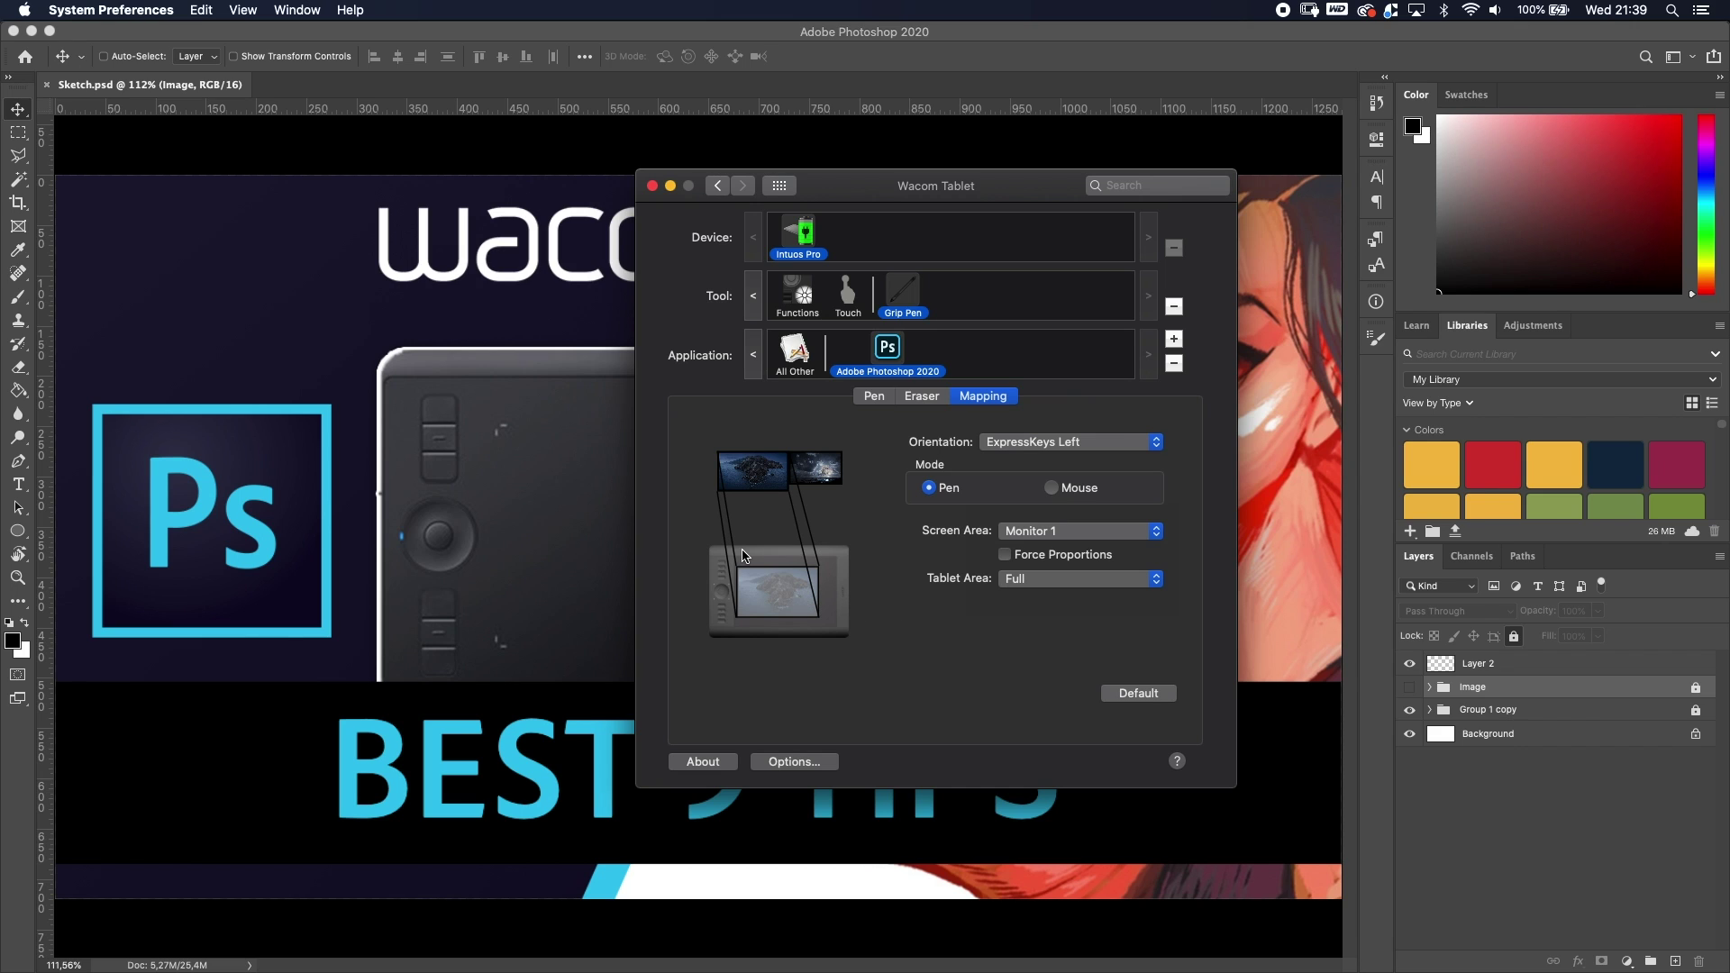
left_click(797, 351)
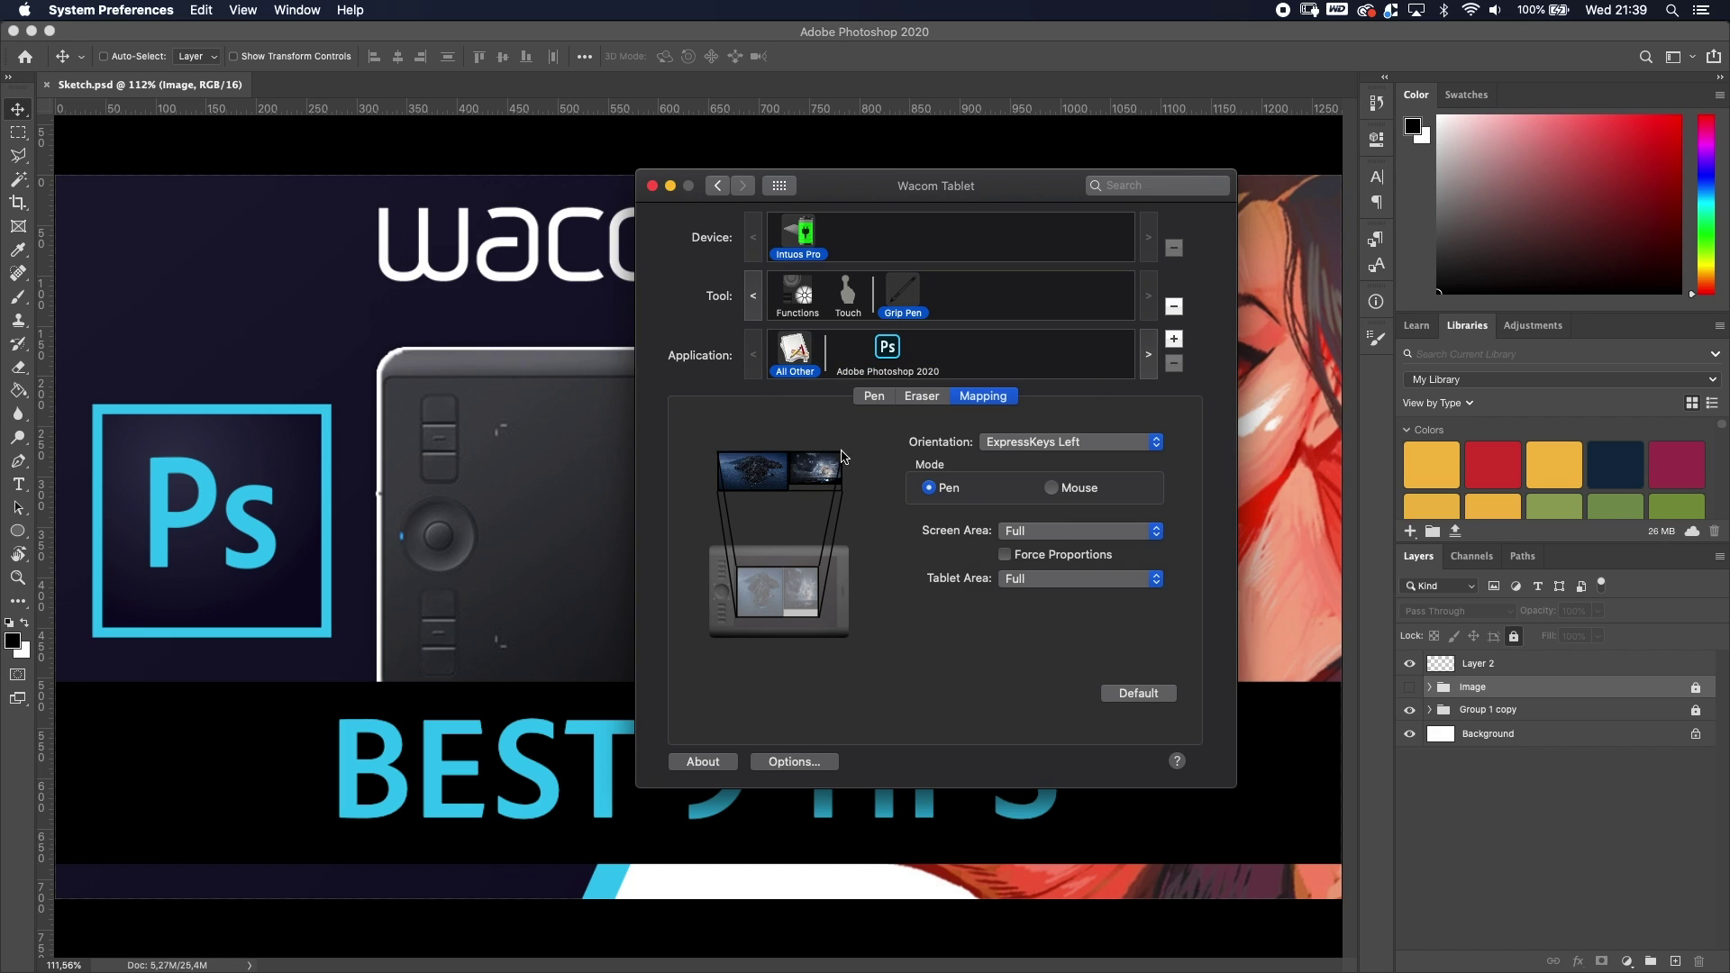
left_click(887, 357)
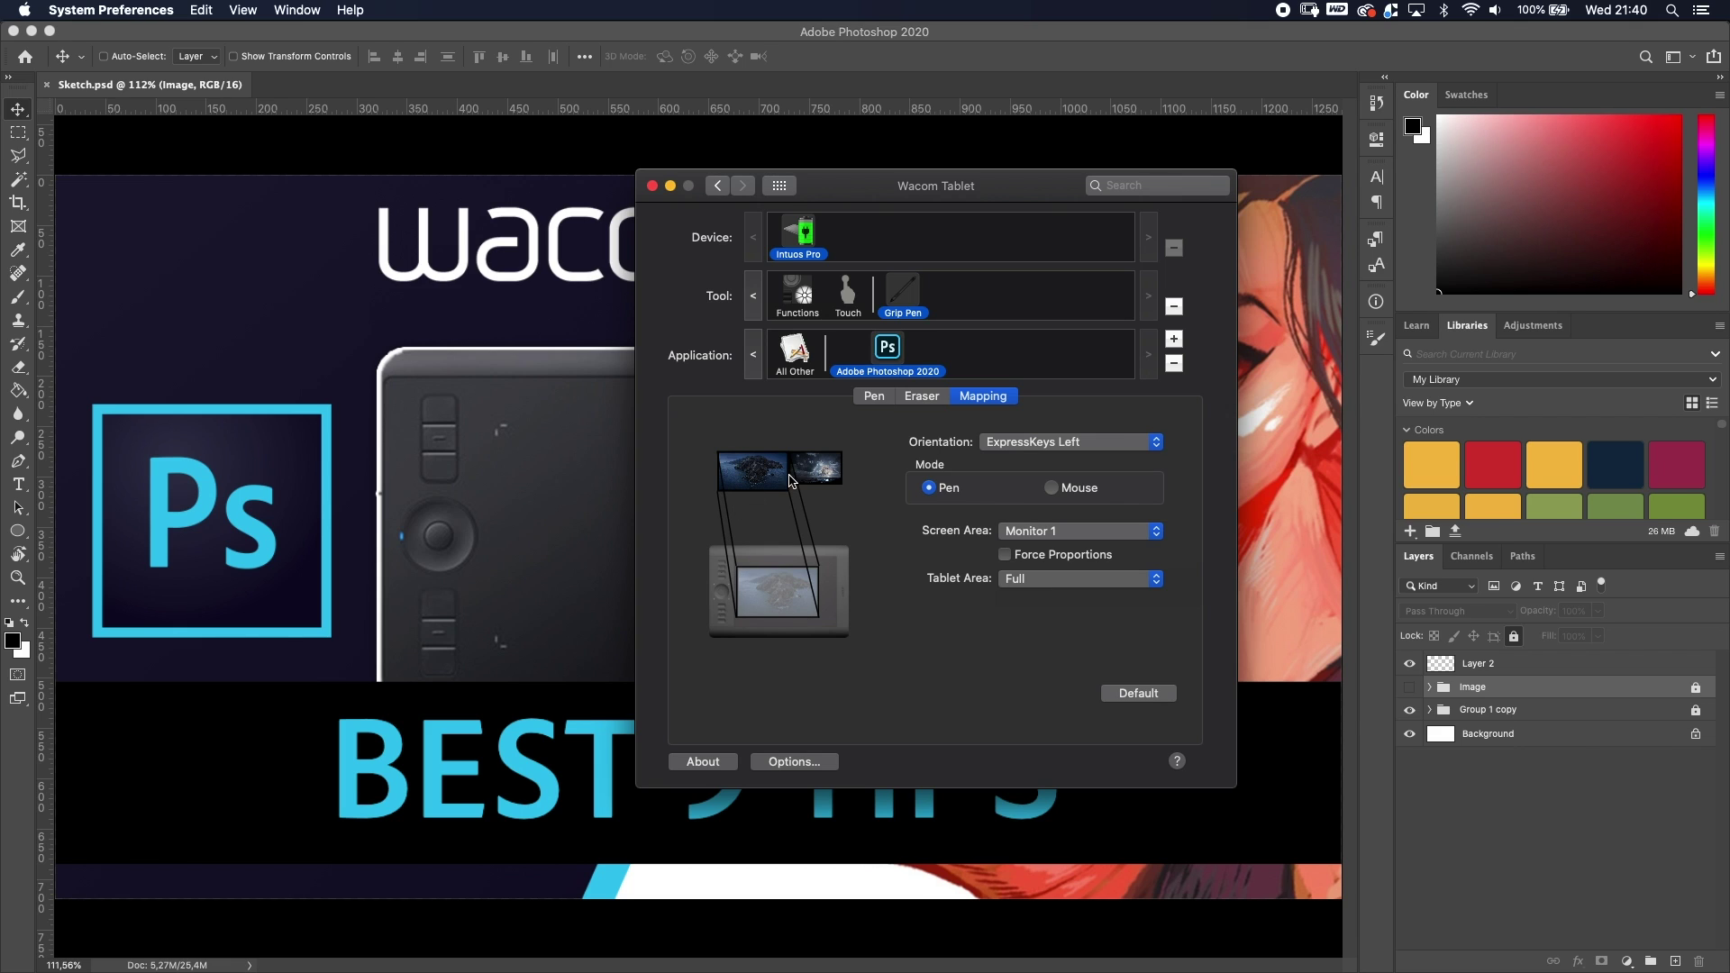
left_click(1006, 556)
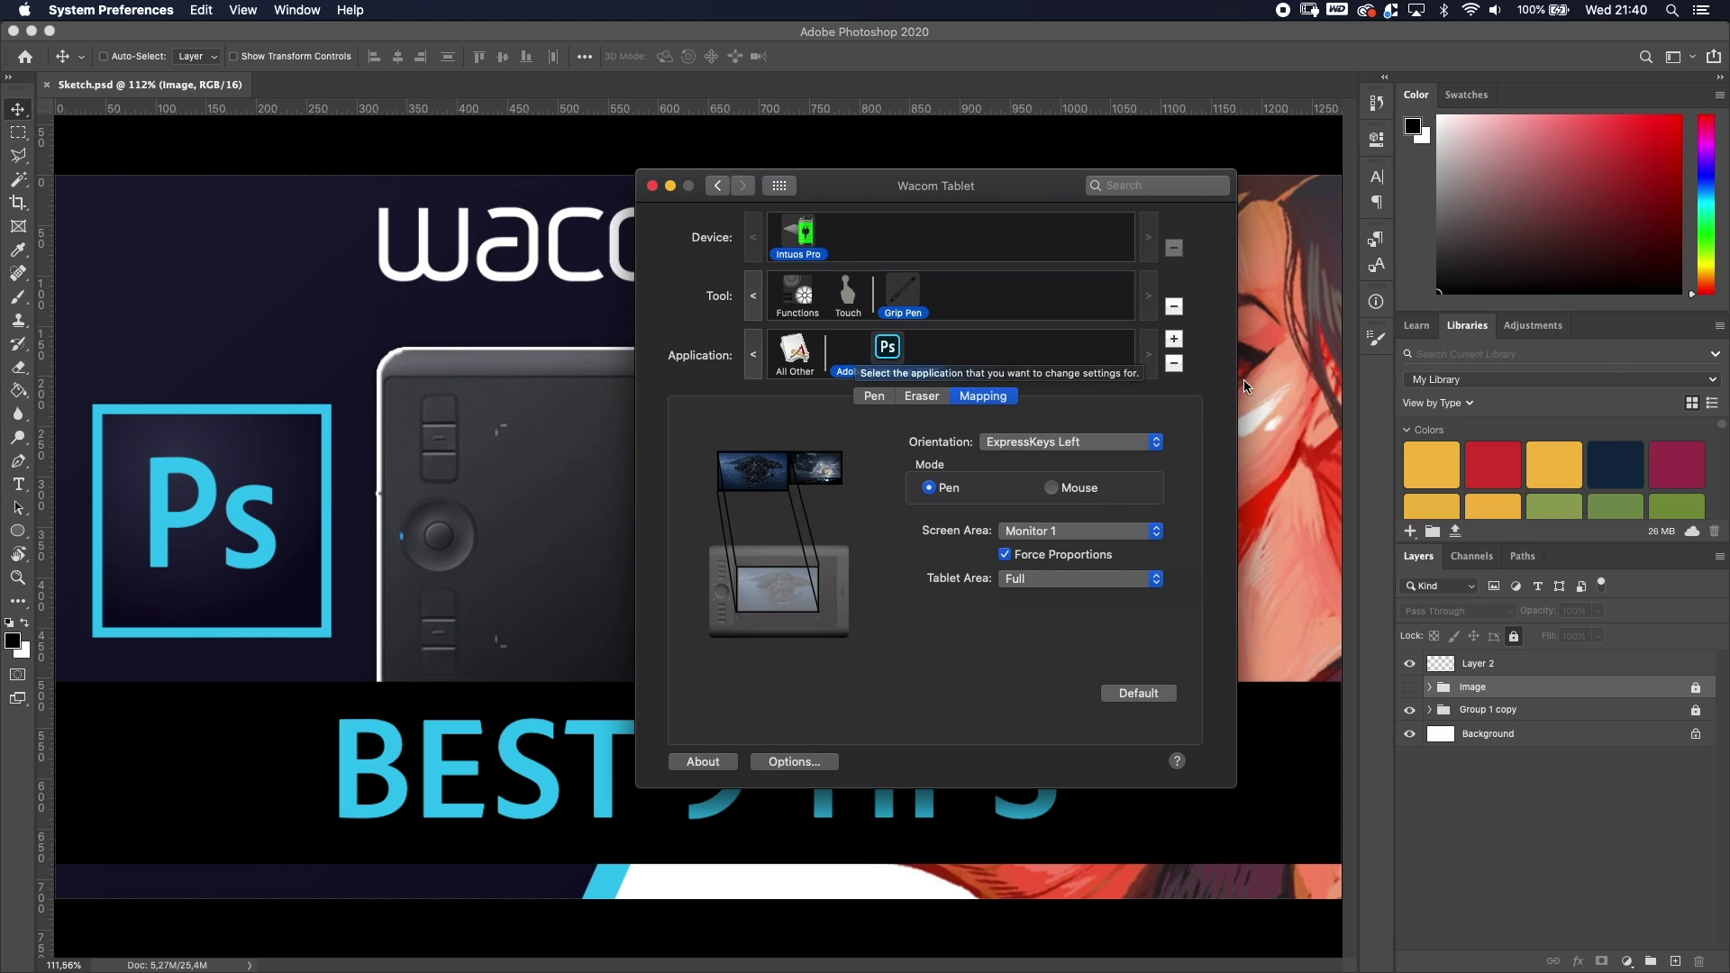
- Assign the tablet's third ExpressKey from the top to a Command+S keystroke named Save
left_click(798, 299)
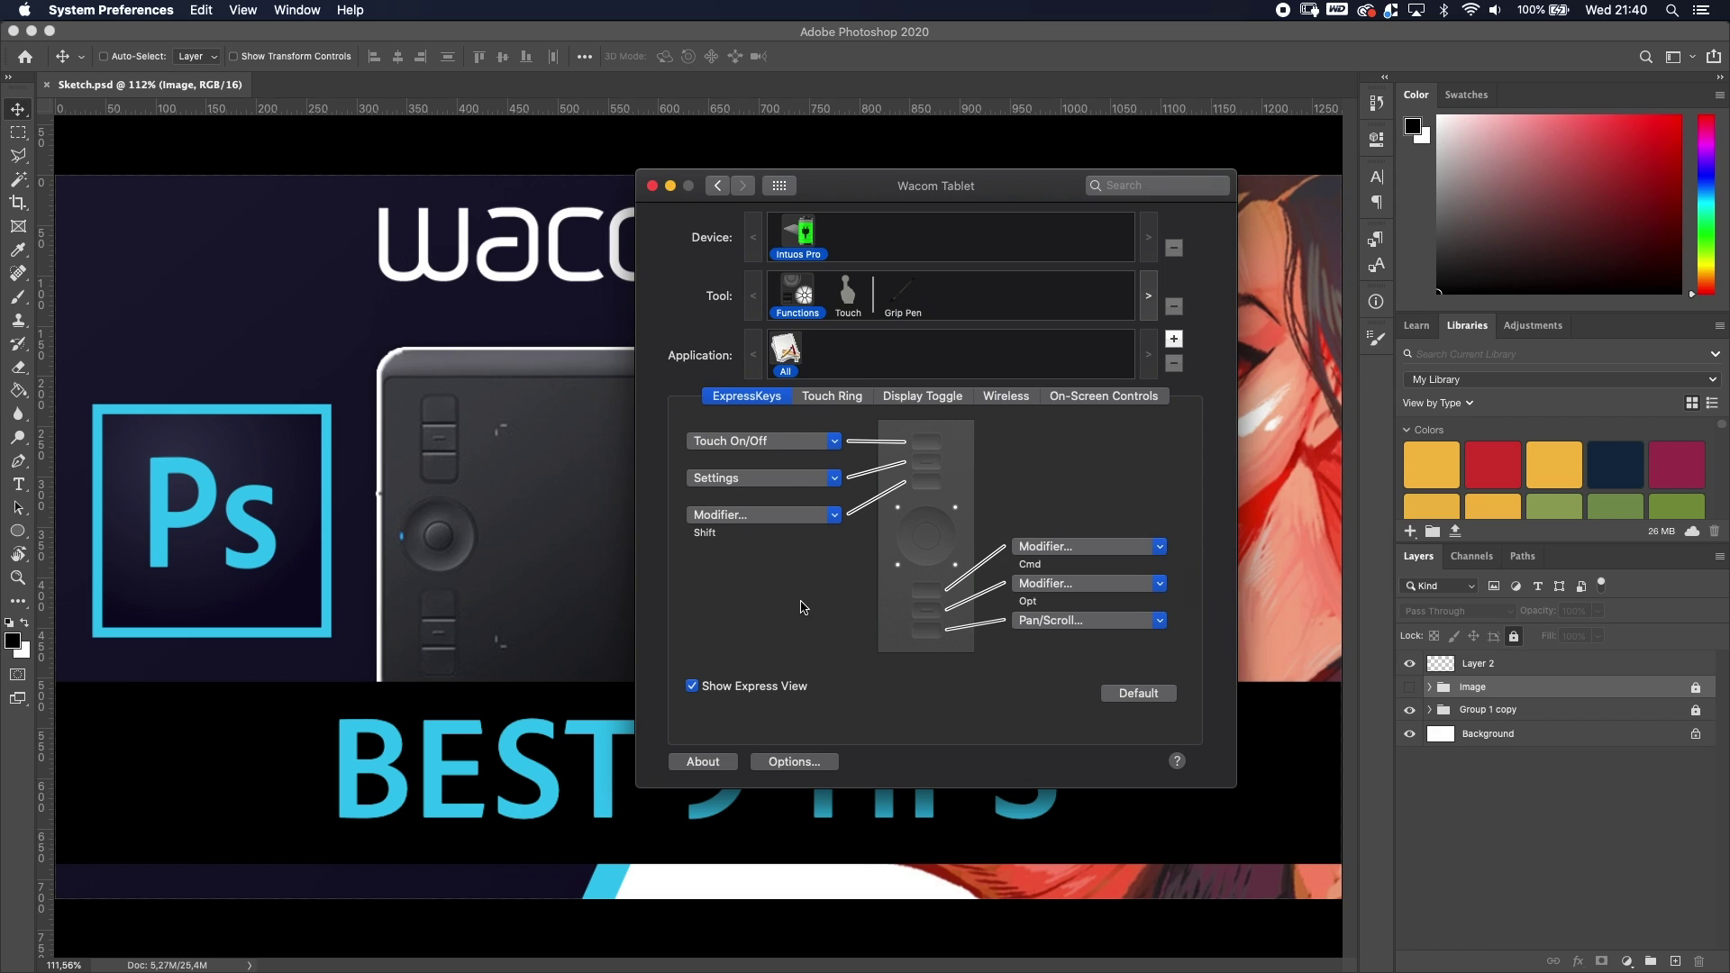
left_click(795, 519)
mouse_move(798, 552)
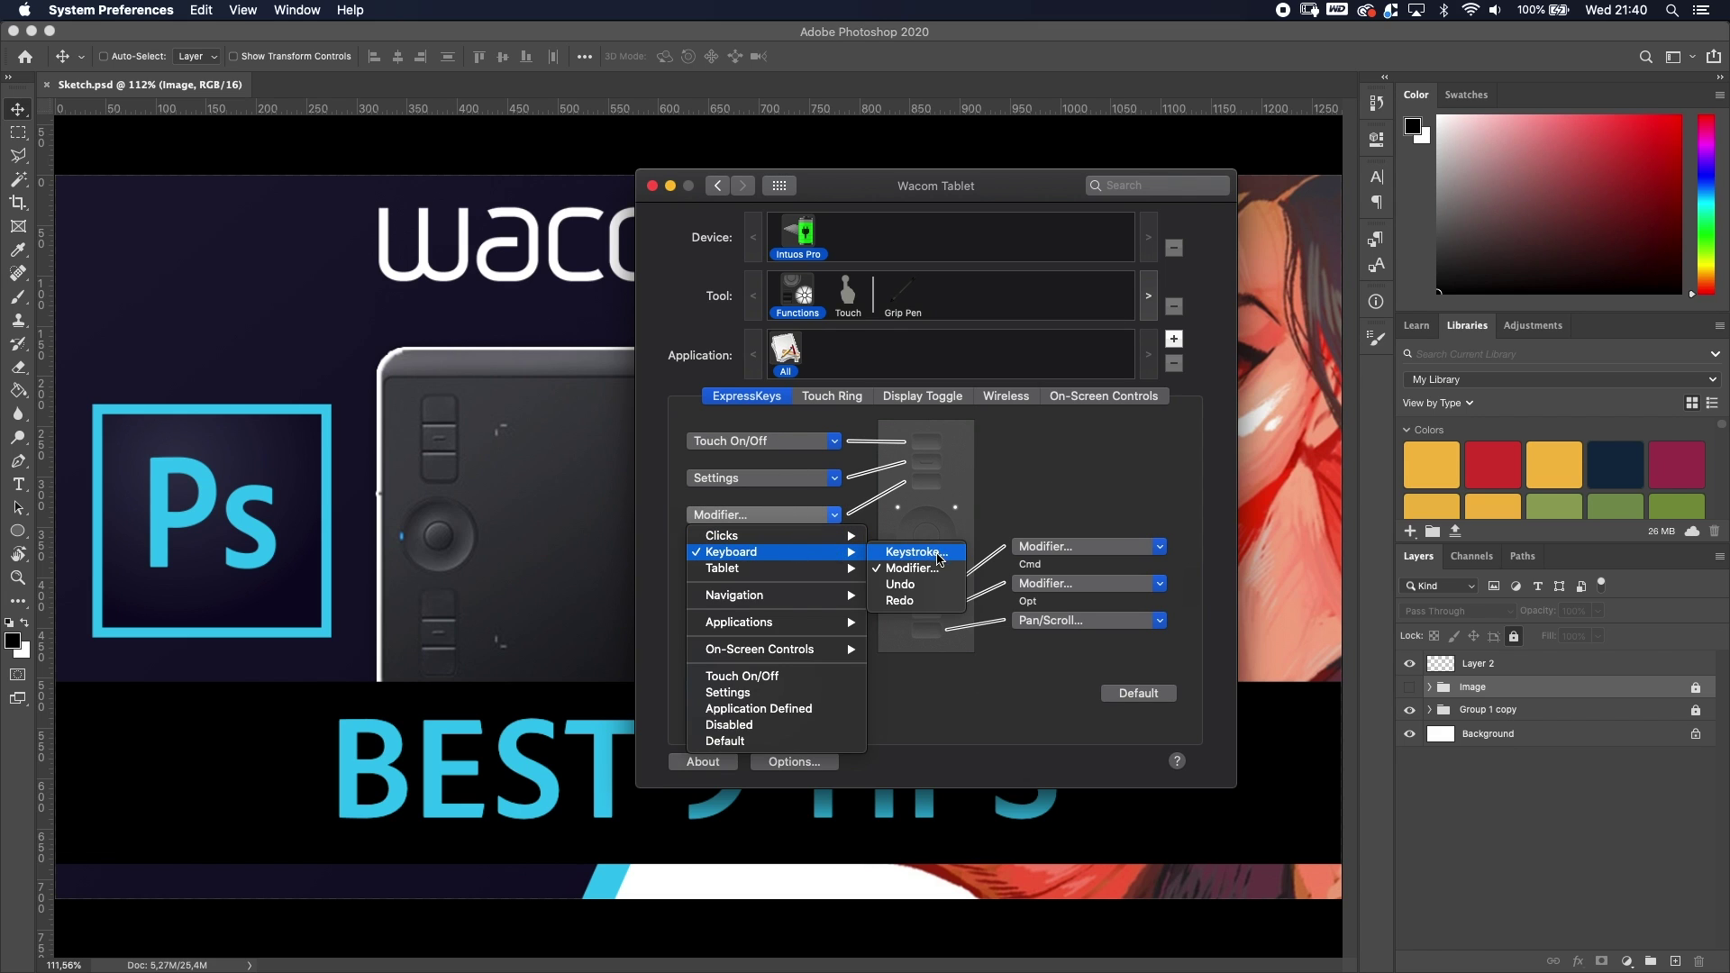
left_click(916, 551)
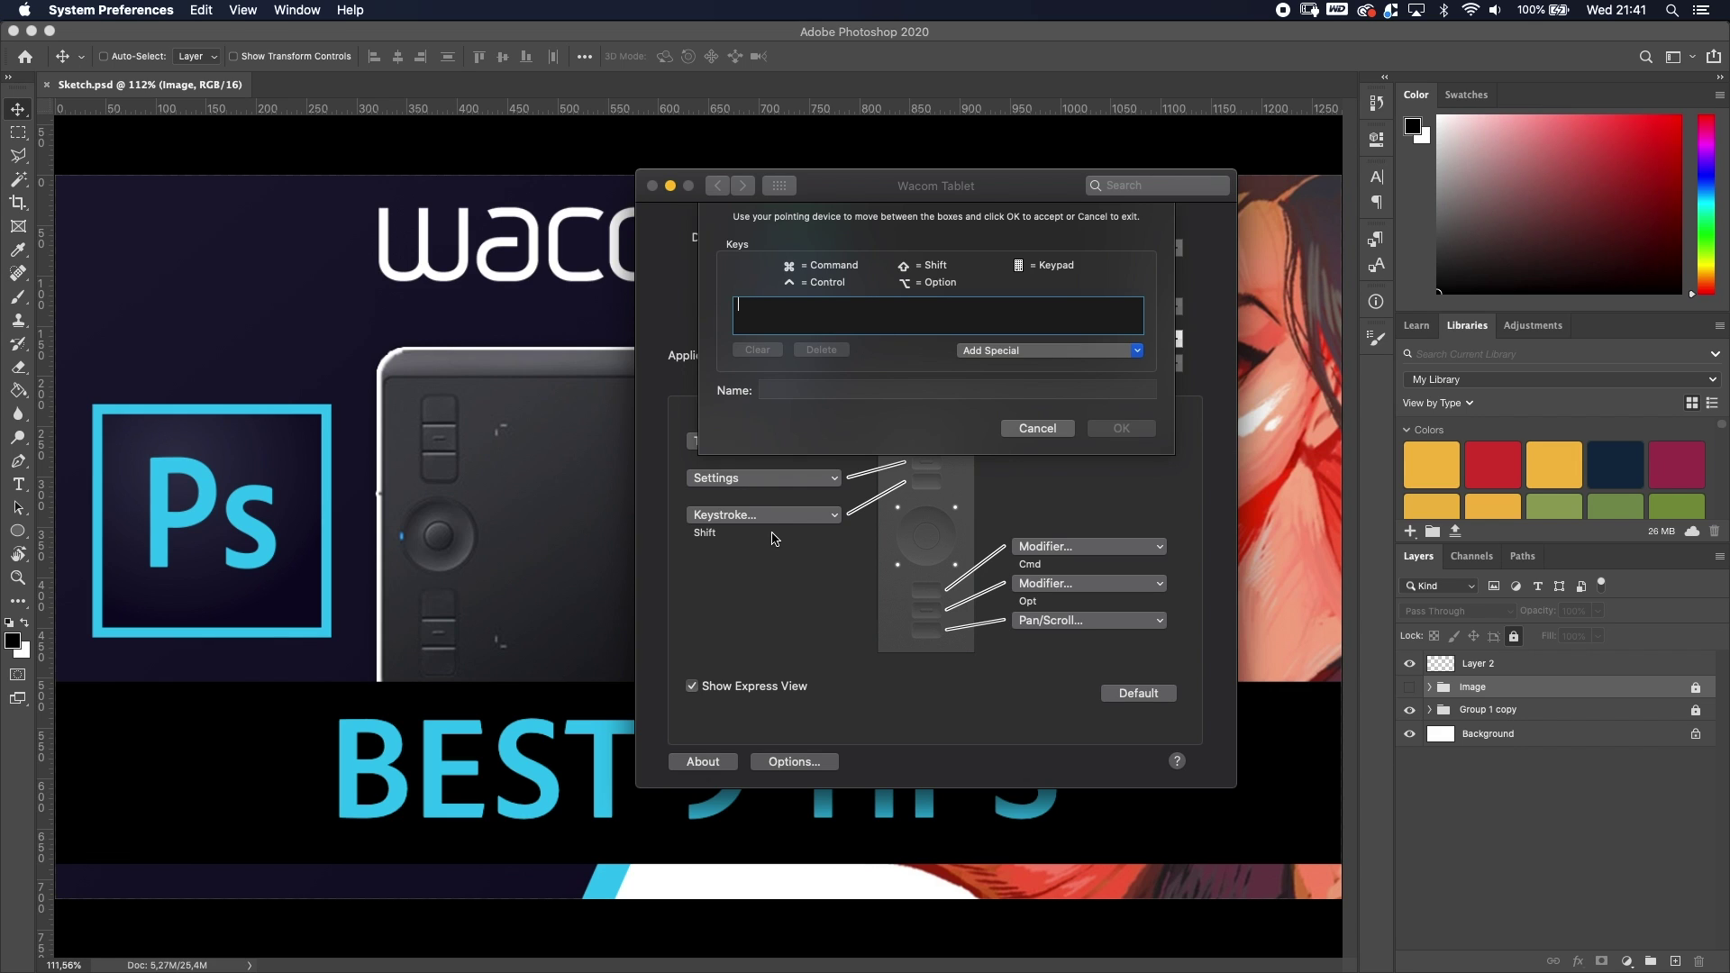
key("super+s")
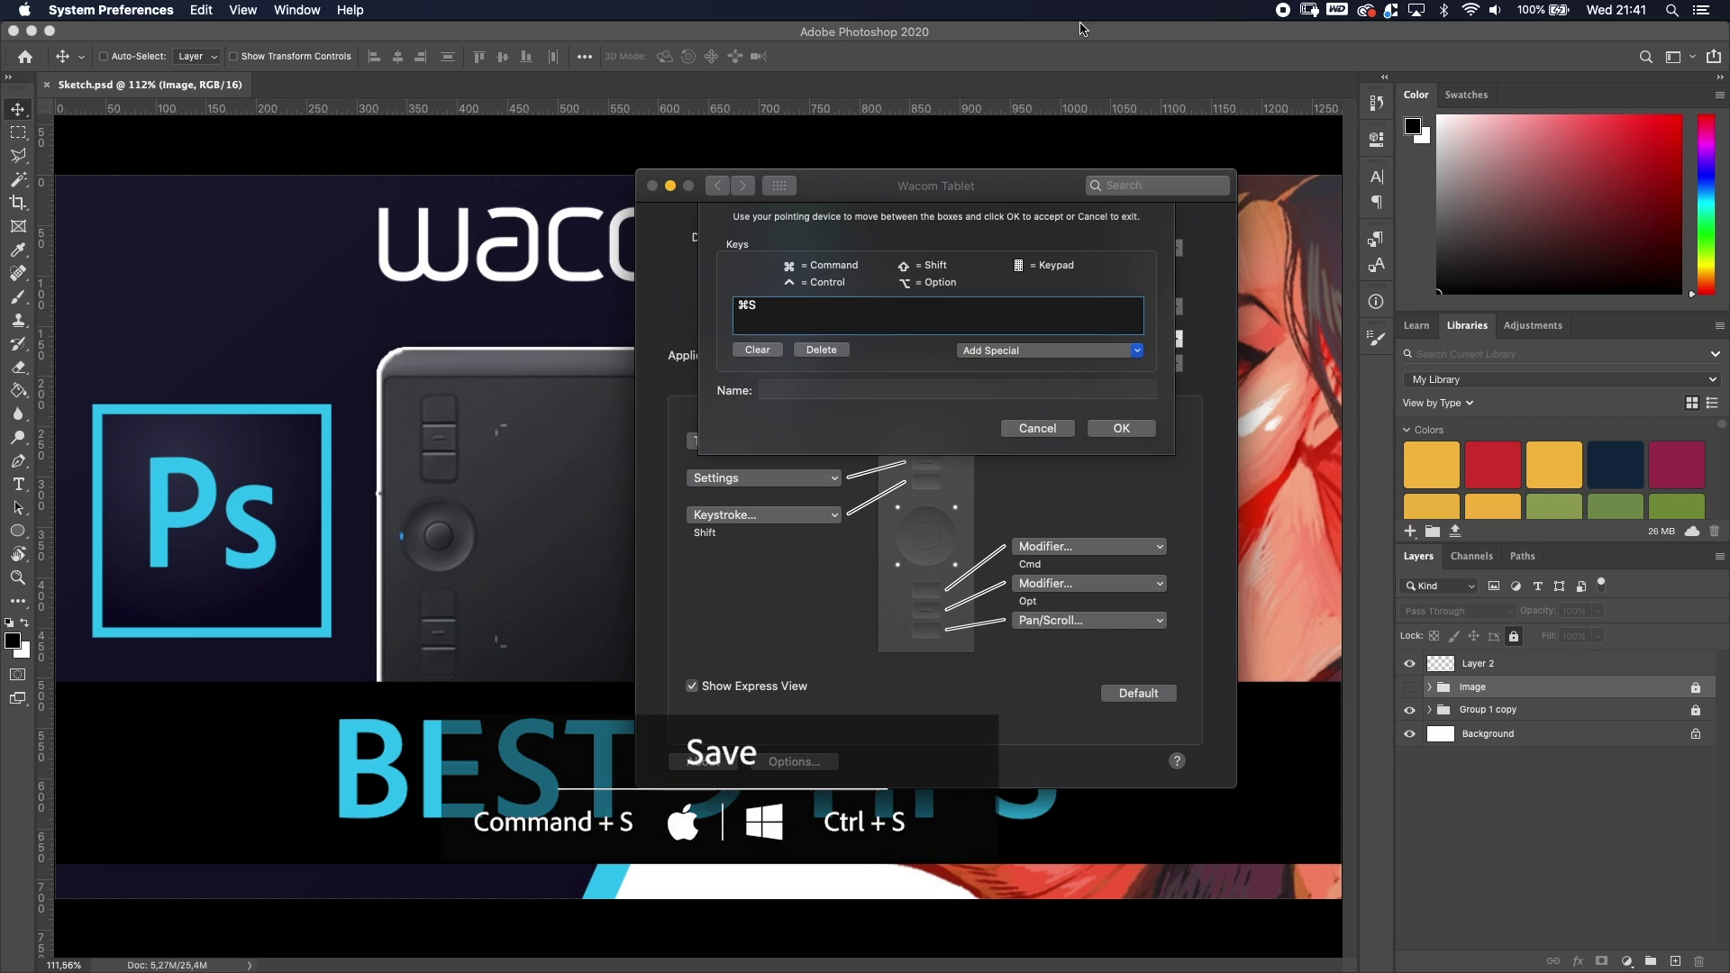
left_click(784, 389)
type("Save")
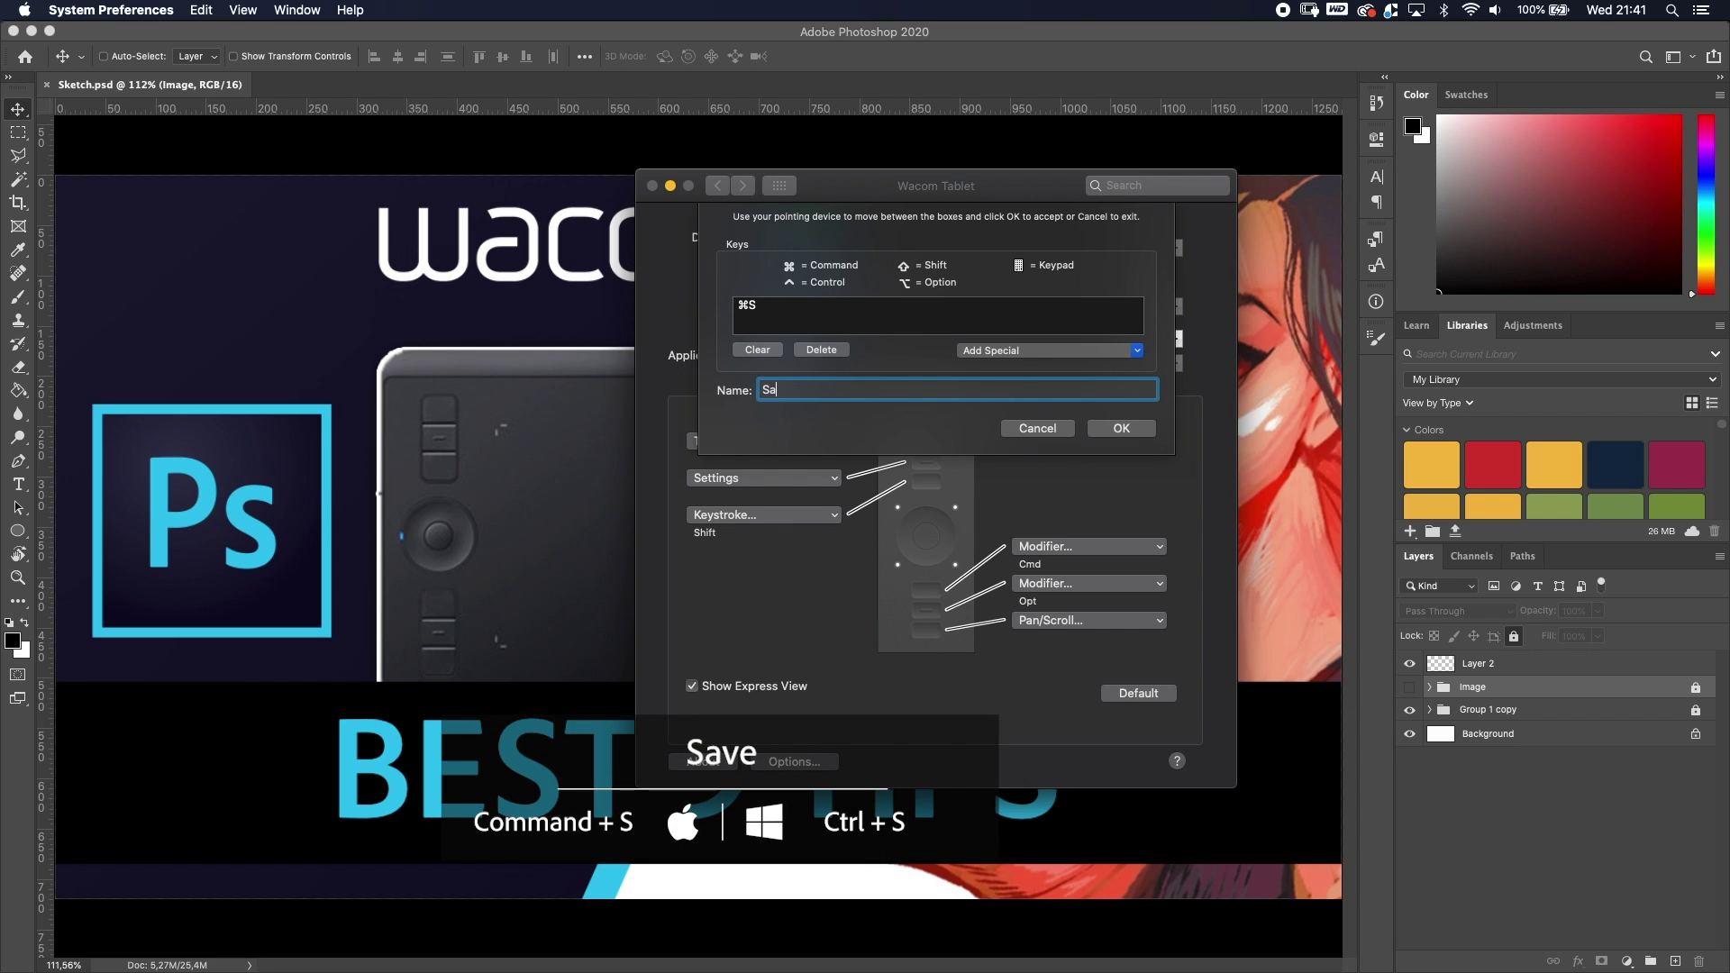
left_click(1121, 429)
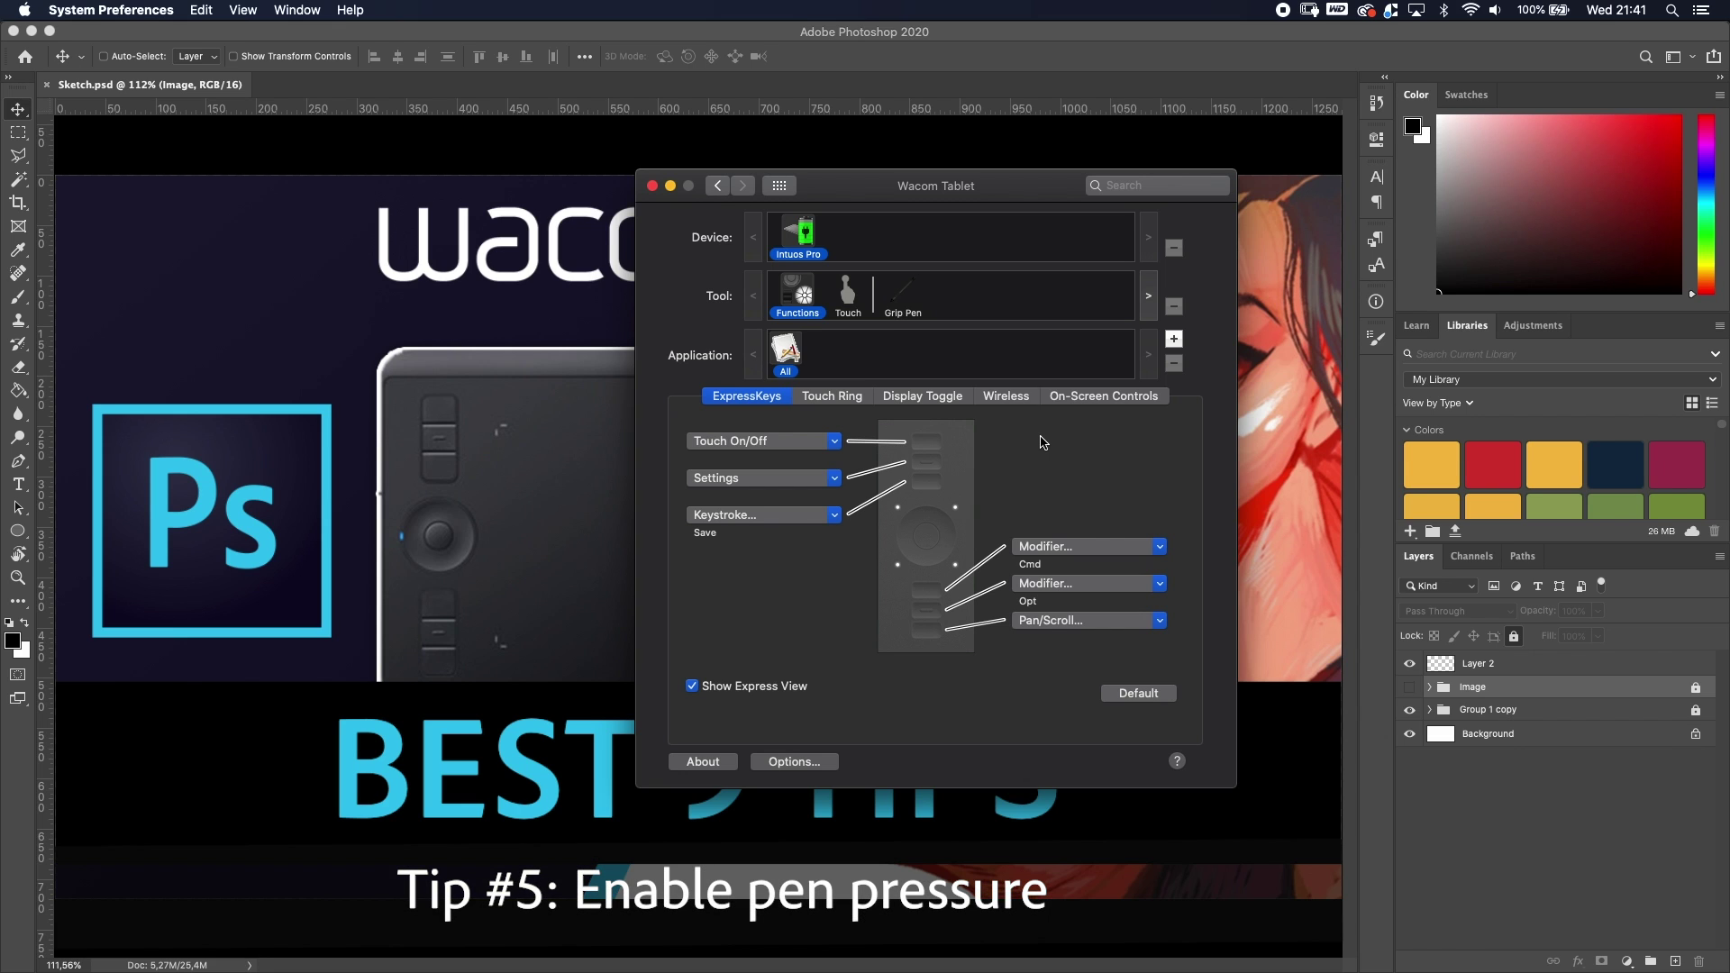
- Switch to Photoshop, hide the Group 1 copy group, and make Layer 2 active with the Brush tool
left_click(520, 571)
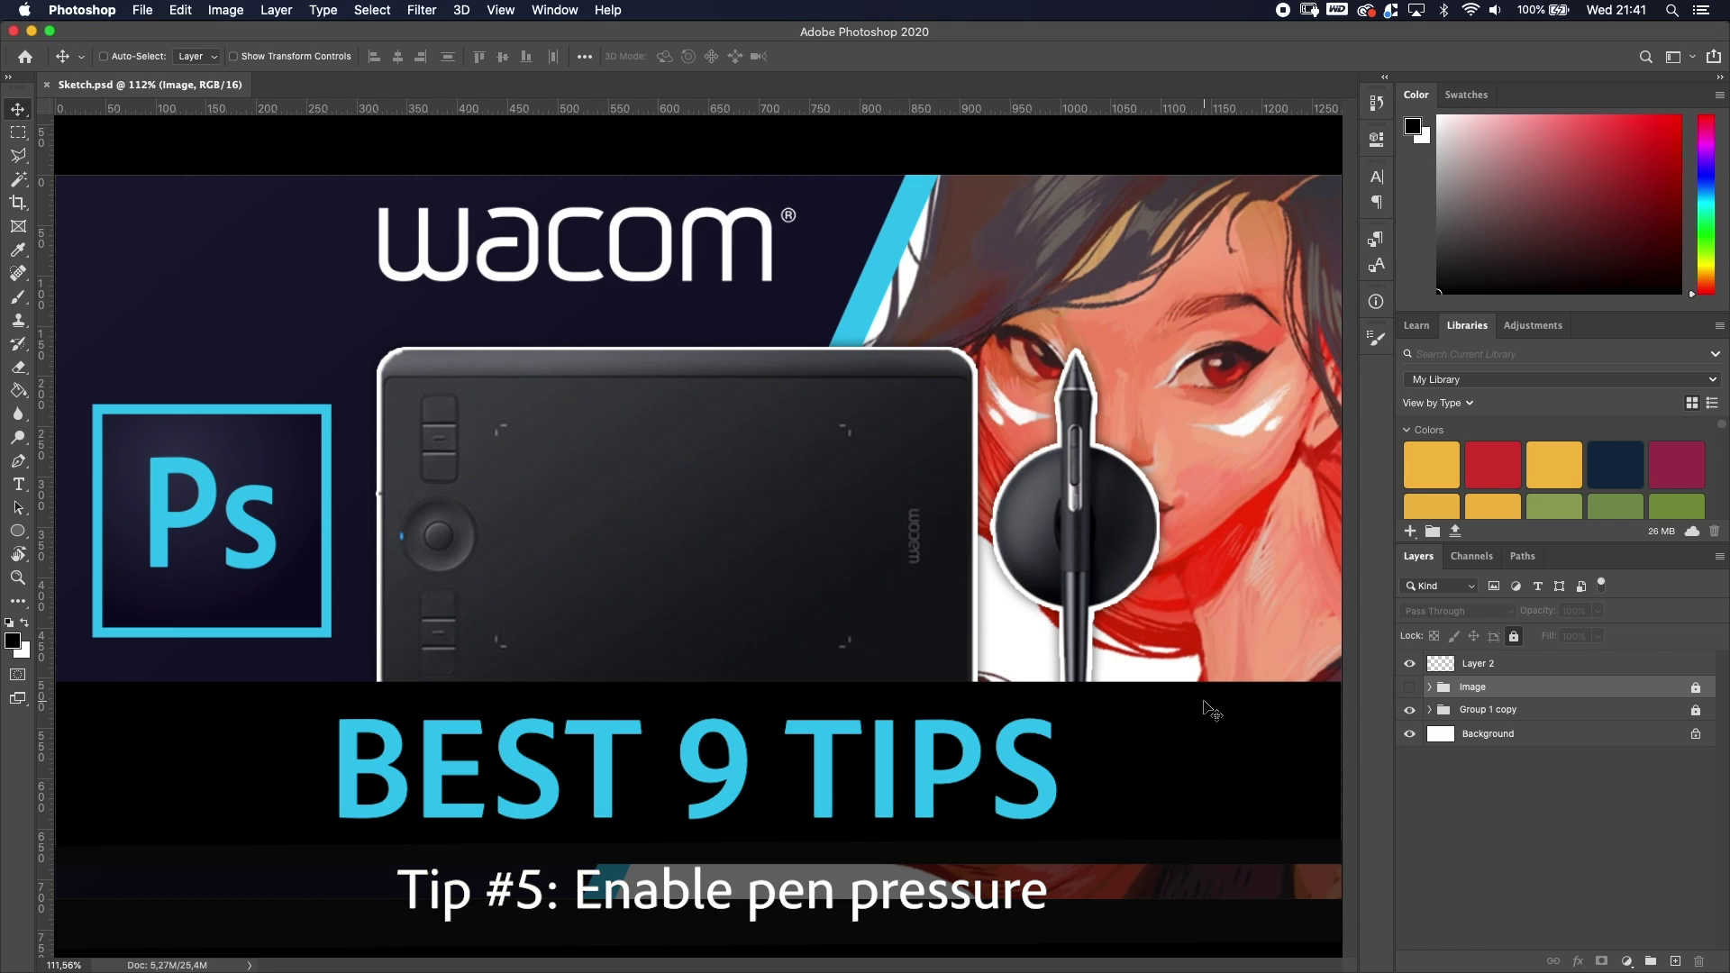
left_click(1409, 711)
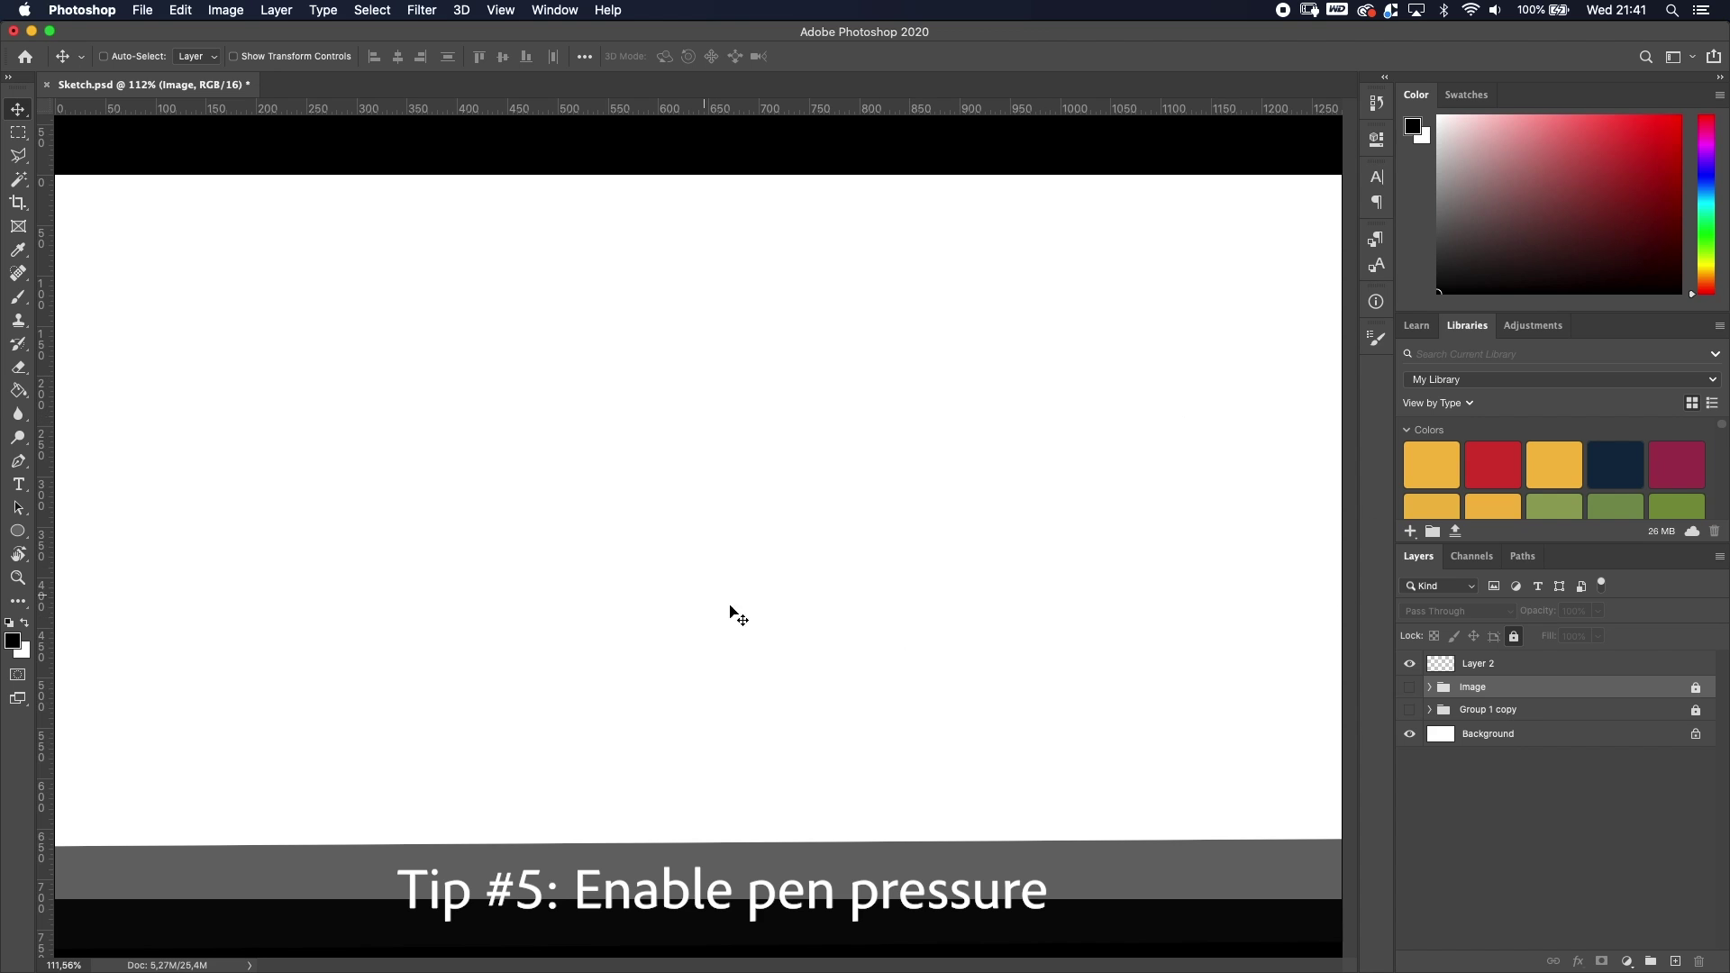
left_click(1513, 667)
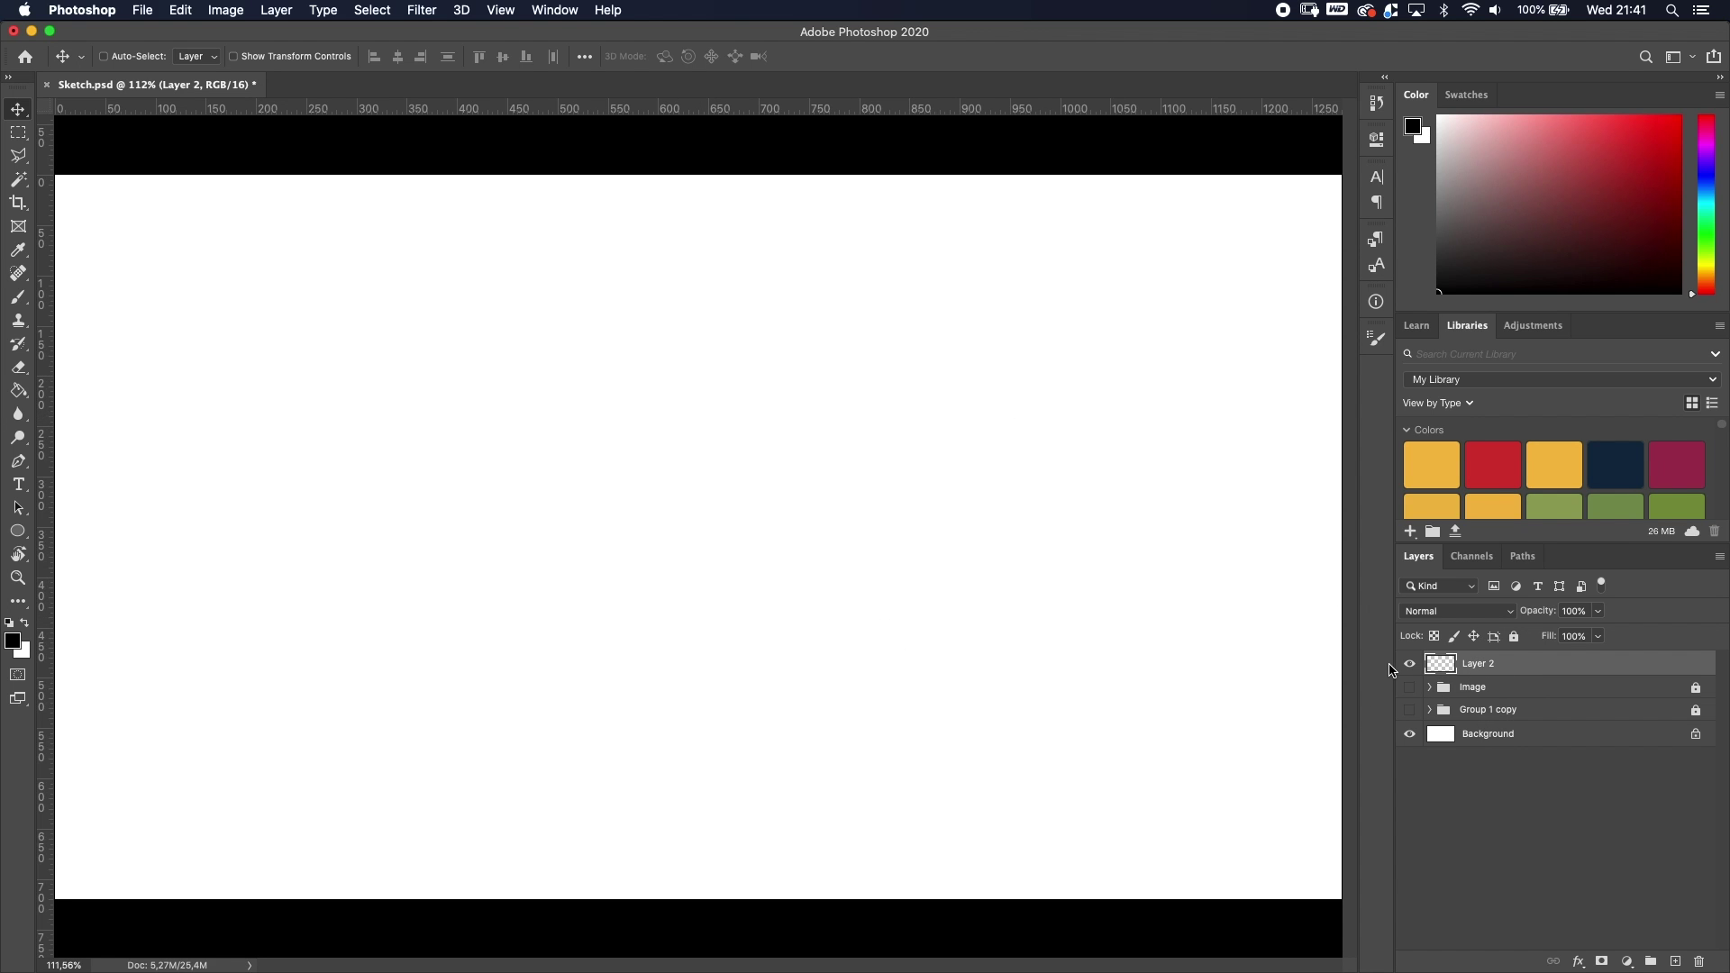
key("b")
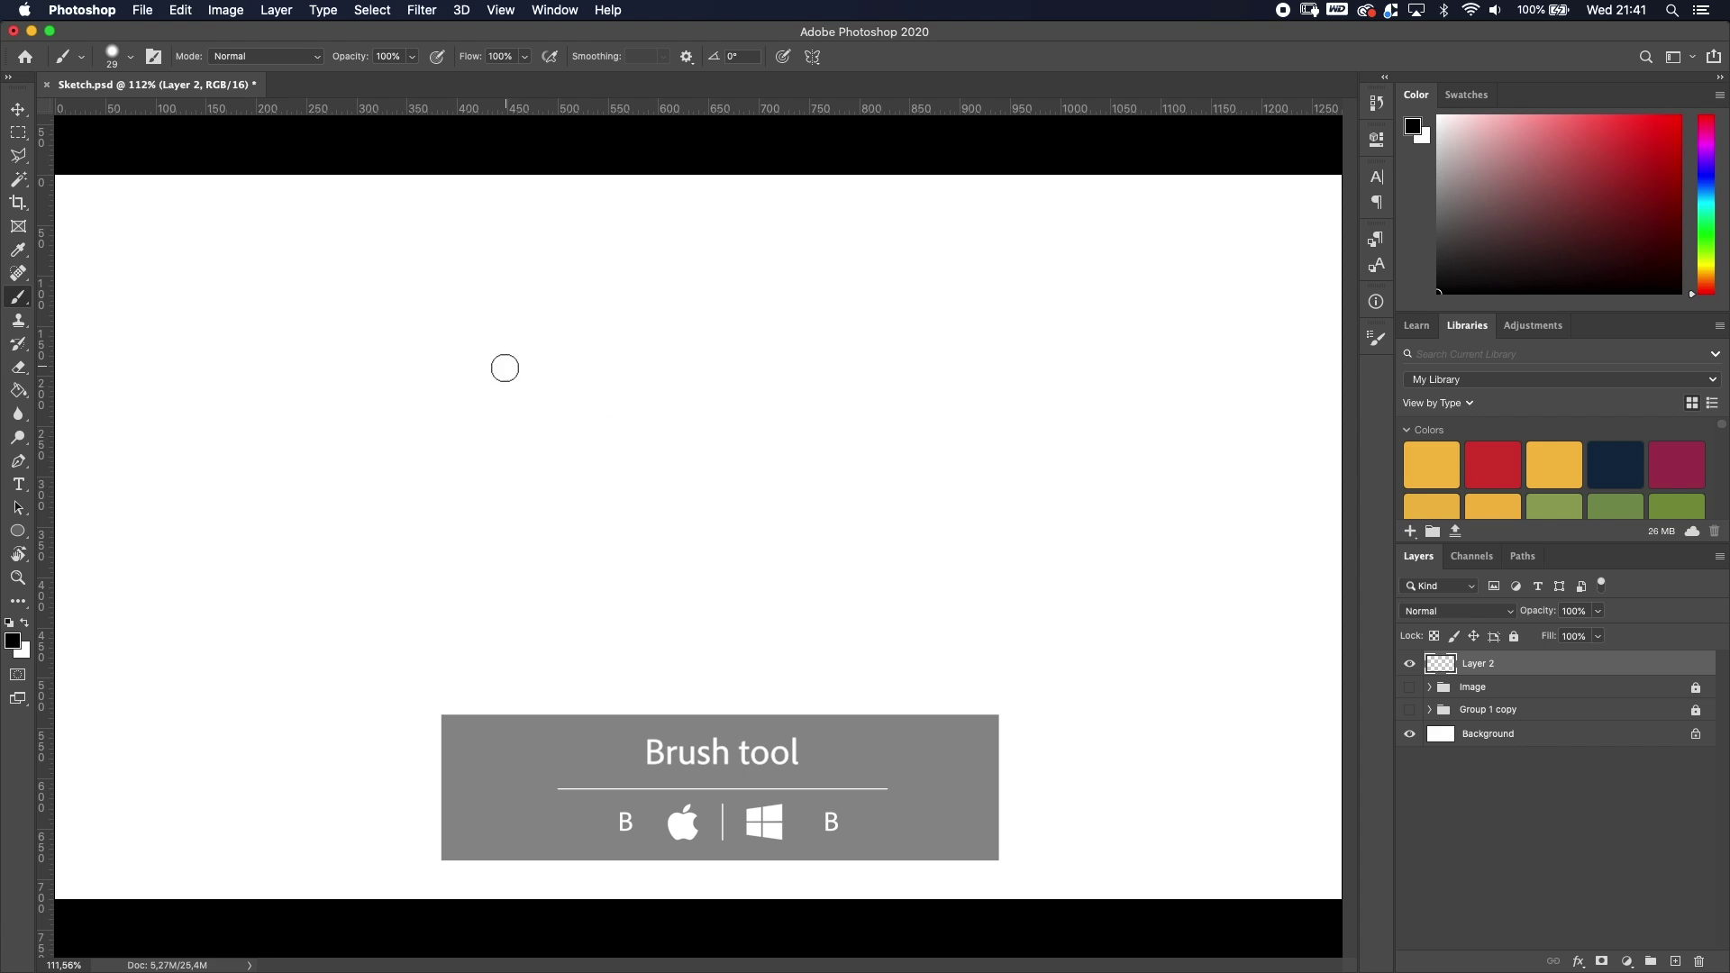
- Paint two freehand test strokes on Layer 2 and undo each one
mouse_move(573, 295)
left_mouse_down()
mouse_move(459, 440)
mouse_move(856, 608)
left_mouse_up()
key("super+z")
mouse_move(307, 335)
left_mouse_down()
mouse_move(537, 343)
mouse_move(726, 376)
mouse_move(942, 367)
mouse_move(587, 645)
mouse_move(1186, 429)
mouse_move(741, 277)
mouse_move(572, 436)
mouse_move(595, 534)
left_mouse_up()
key("super+z")
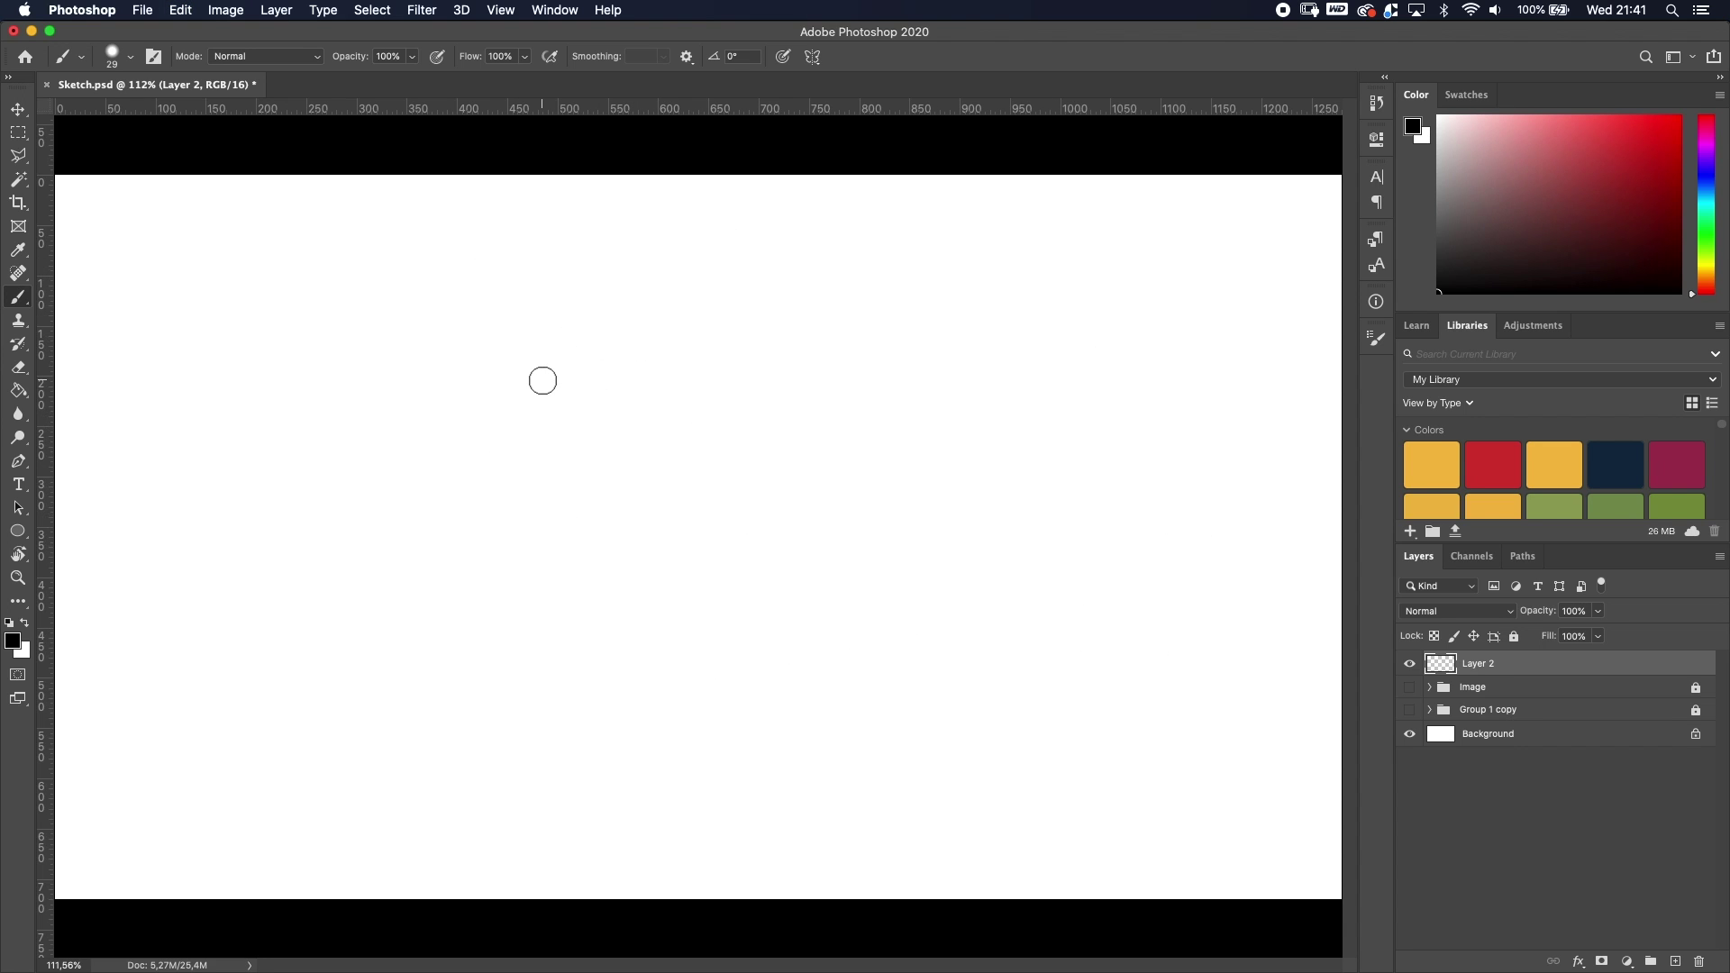
- Enable Shape Dynamics in the Brush Settings with the size jitter control on Pen Pressure
left_click(556, 11)
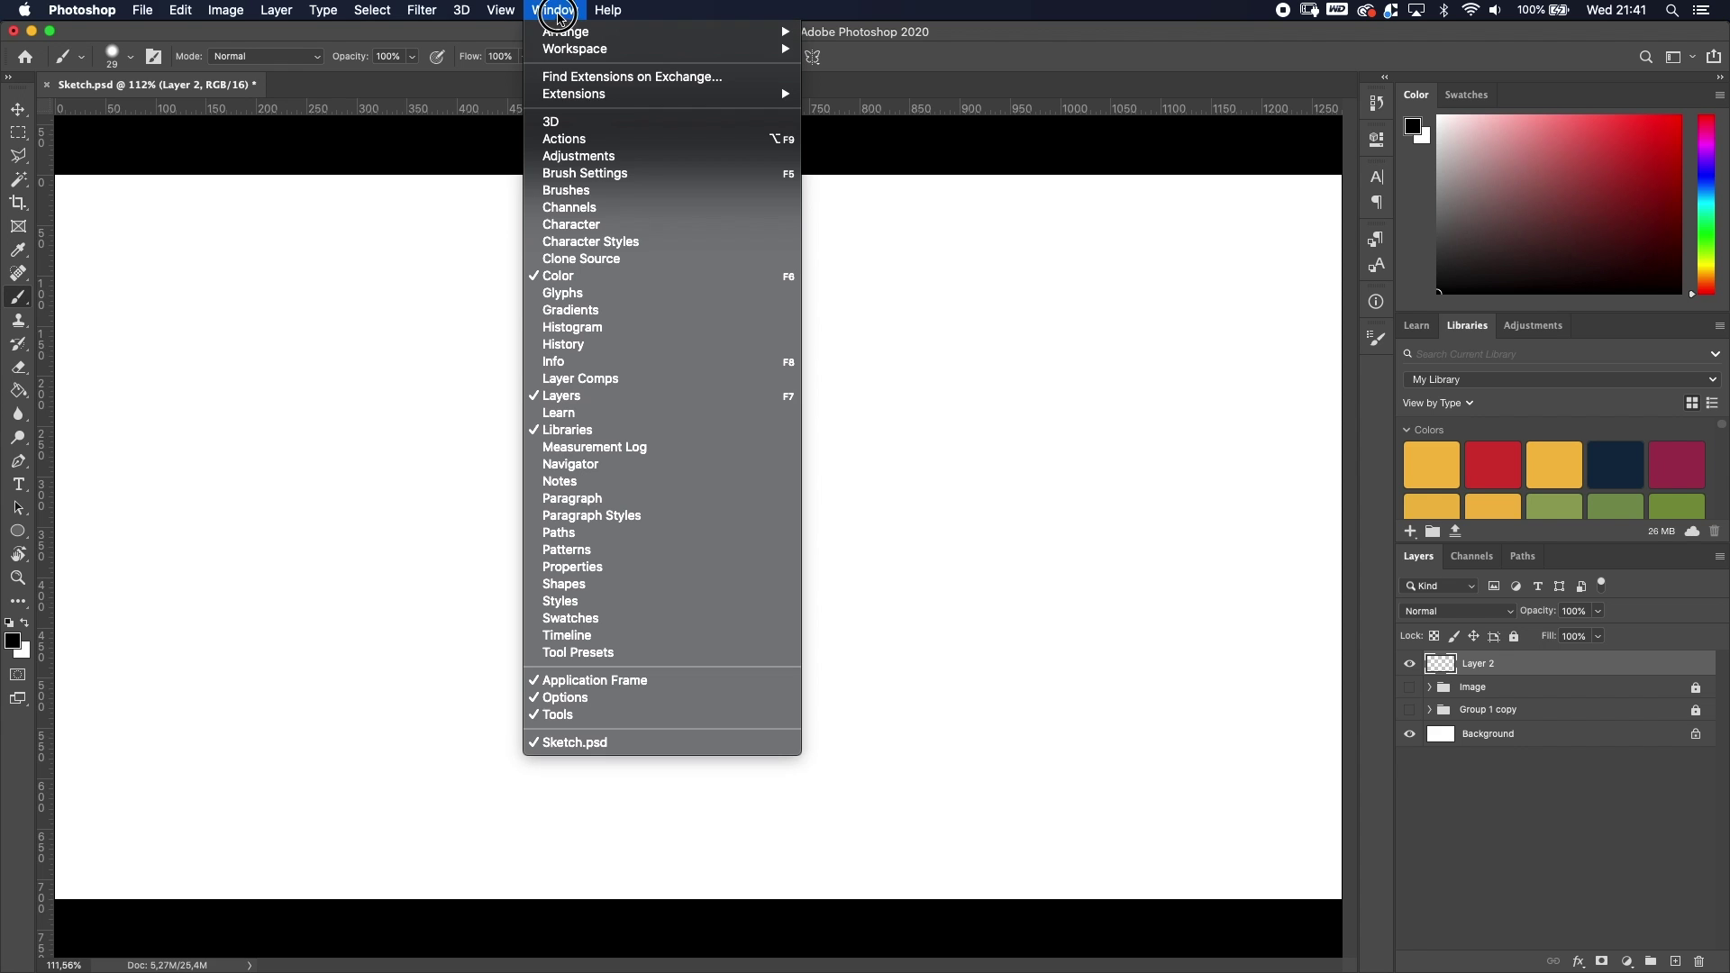
left_click(633, 175)
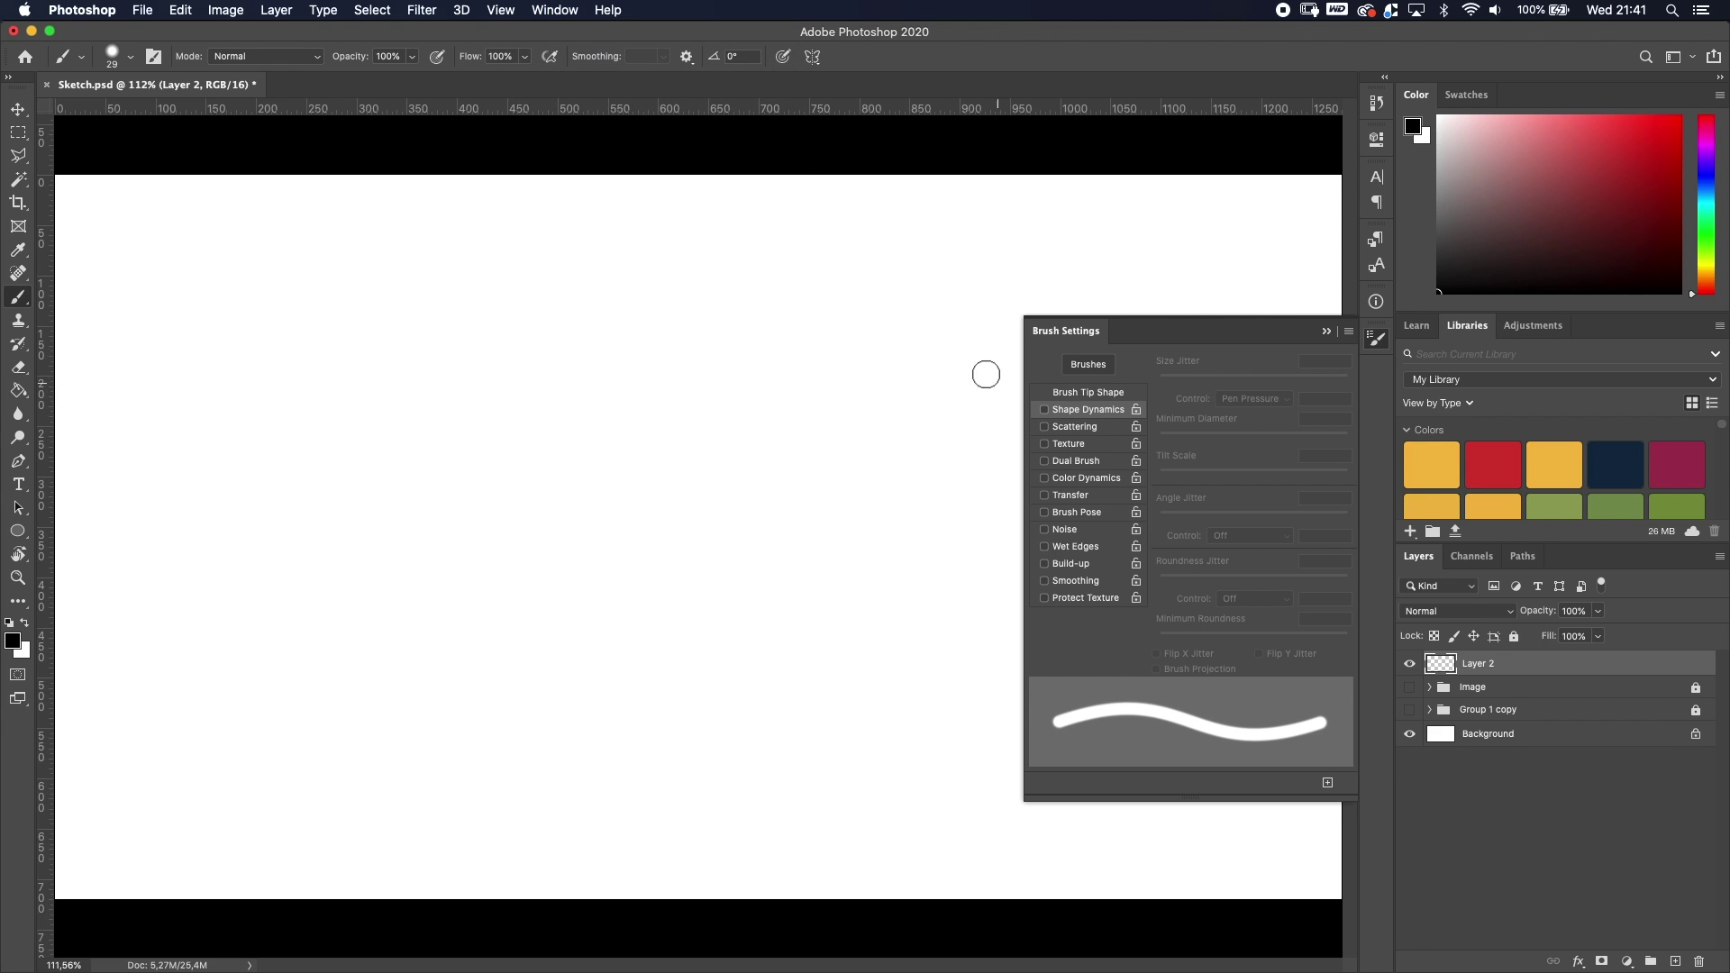
left_click(1044, 410)
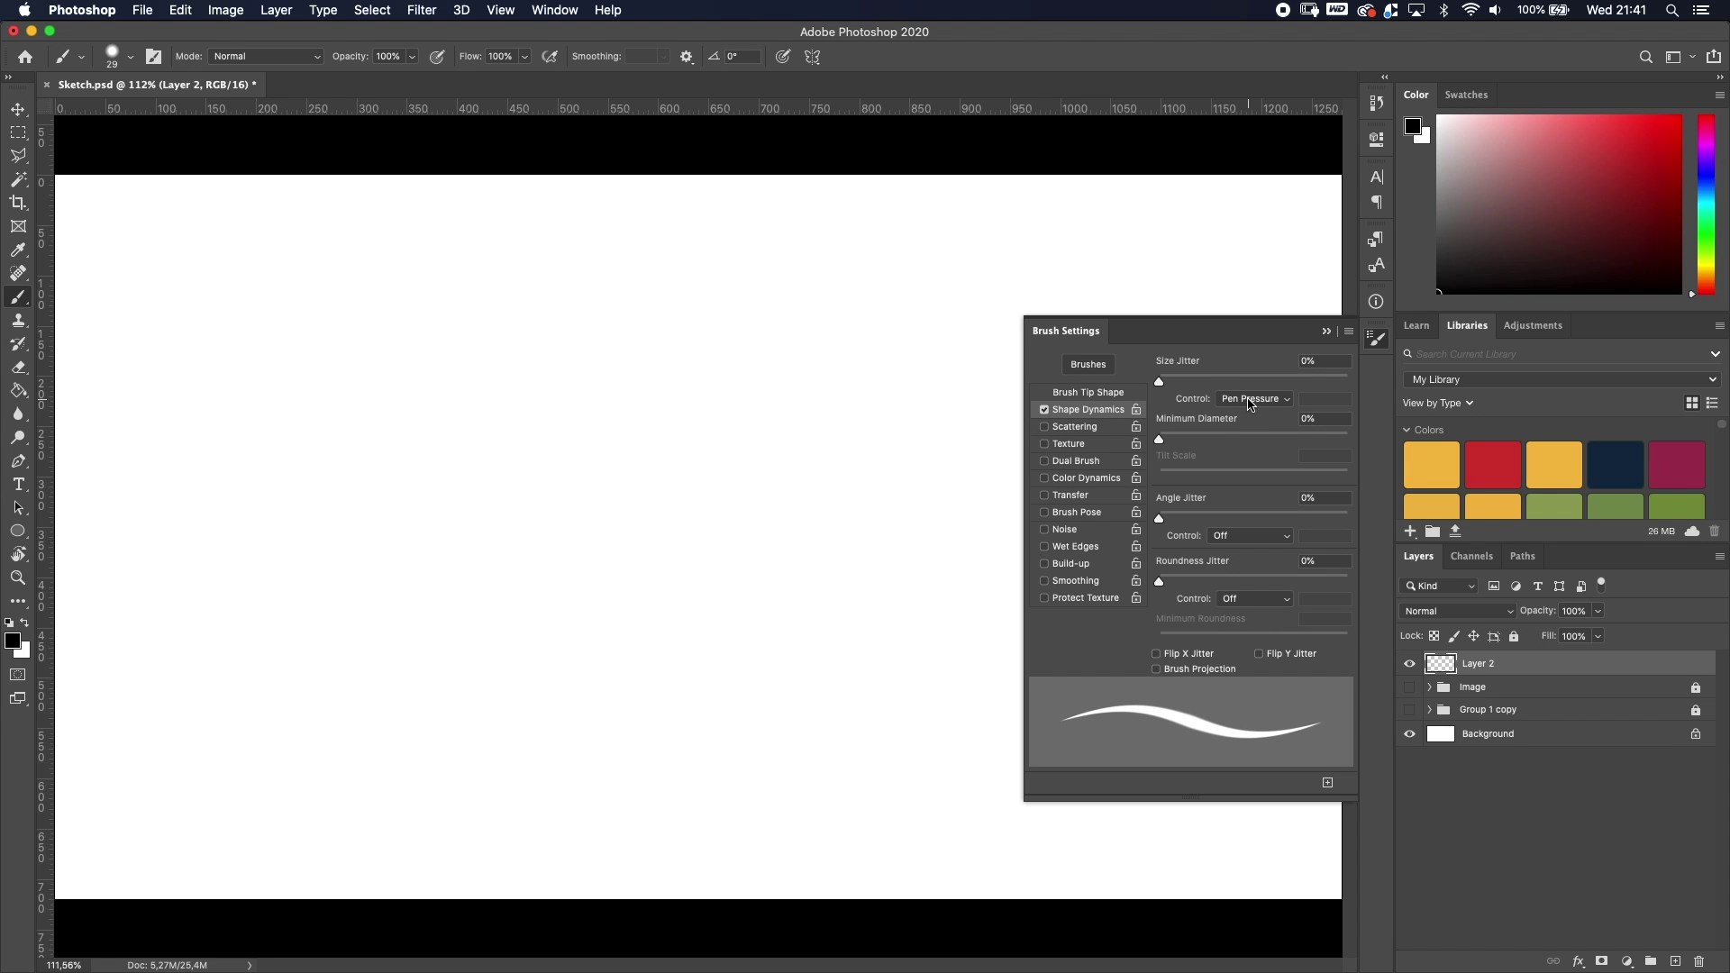
left_click(1251, 400)
left_click(1256, 399)
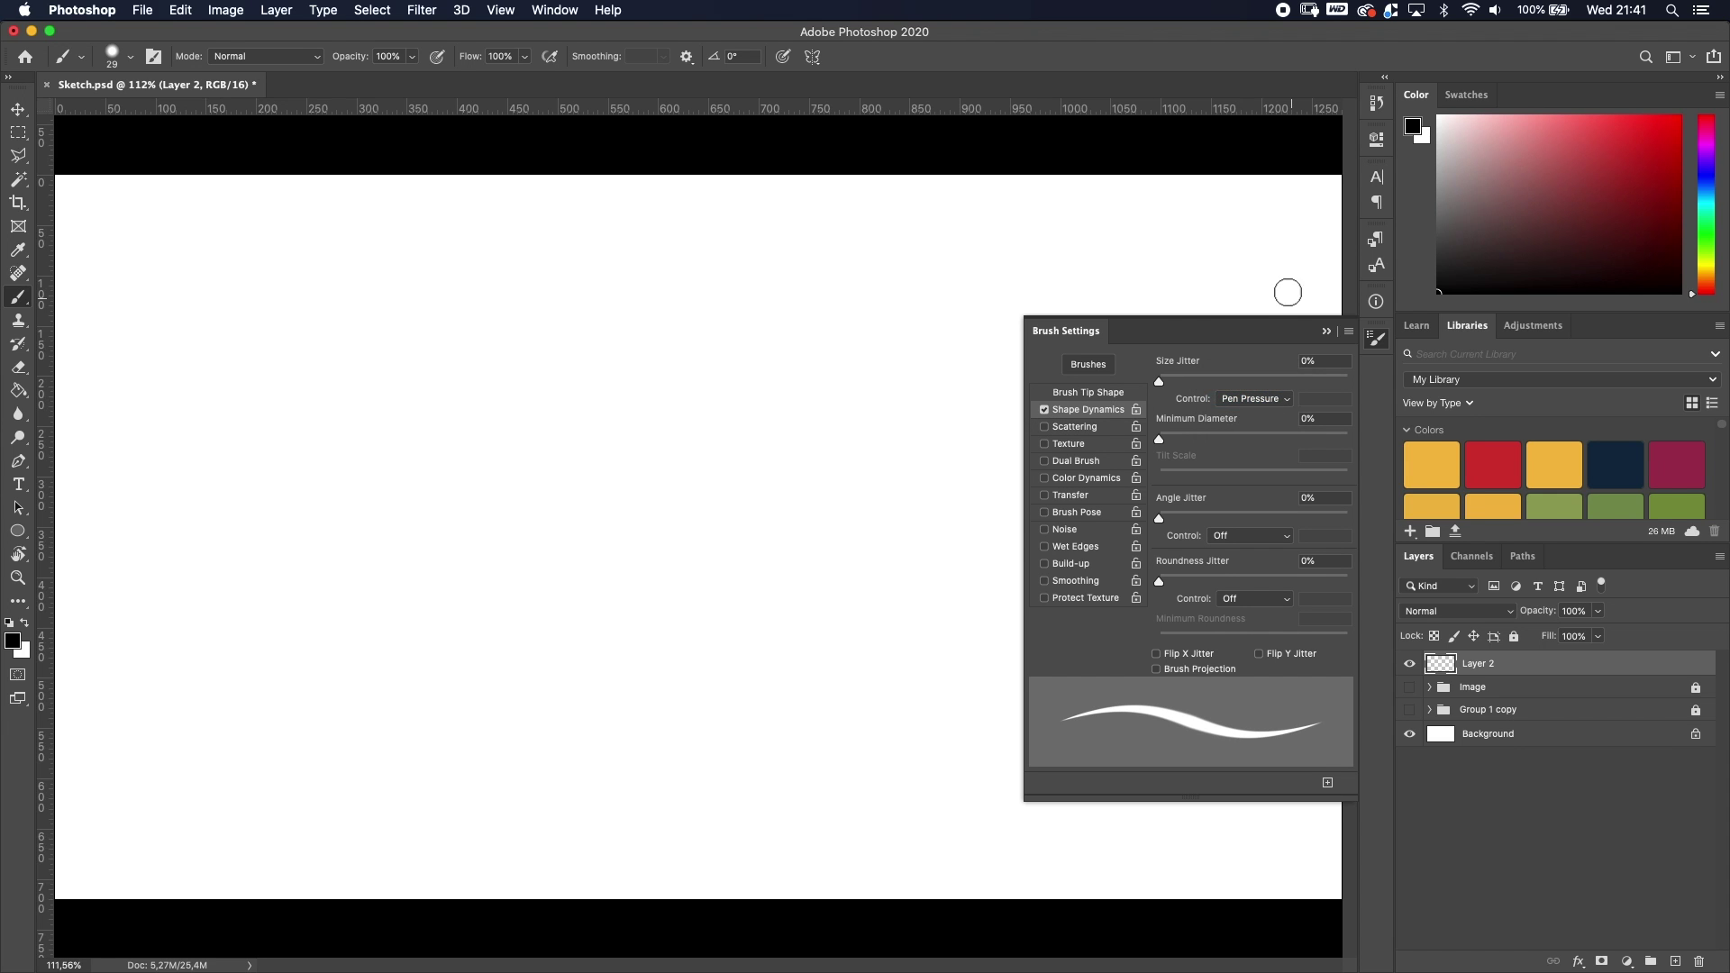
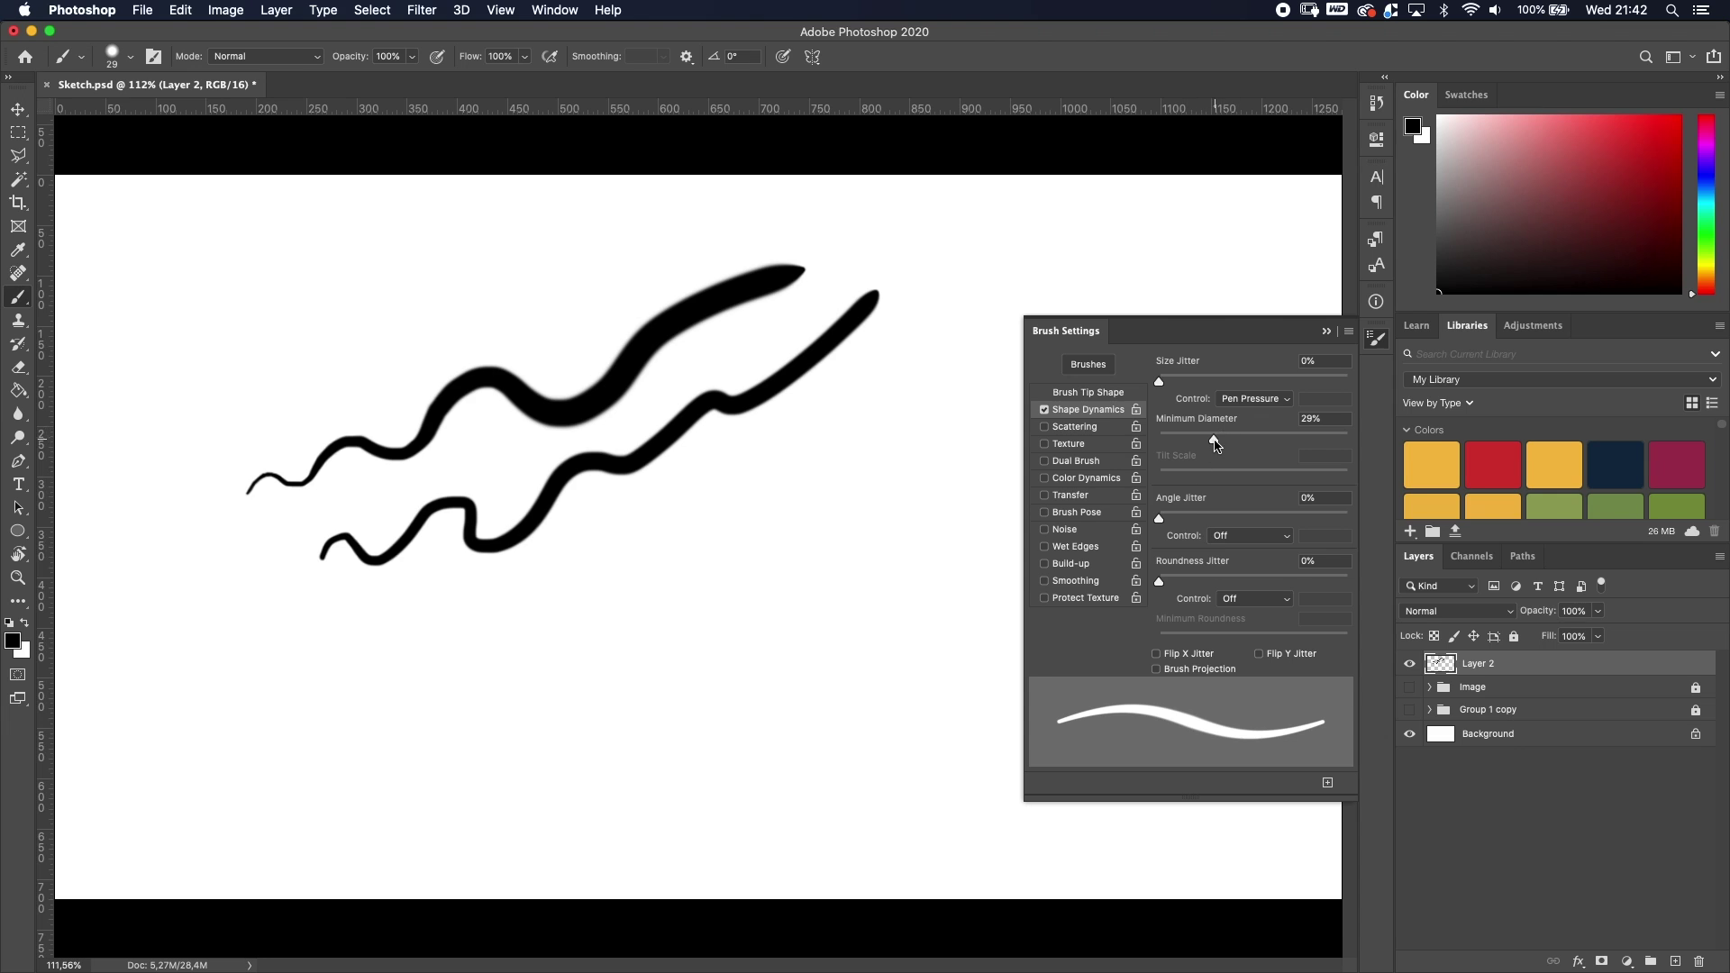
- Compare brush minimum diameters of 0% and 30% by painting short strokes with each, plus a wavy stroke at 30%
left_click_drag(1215, 444, 1088, 506)
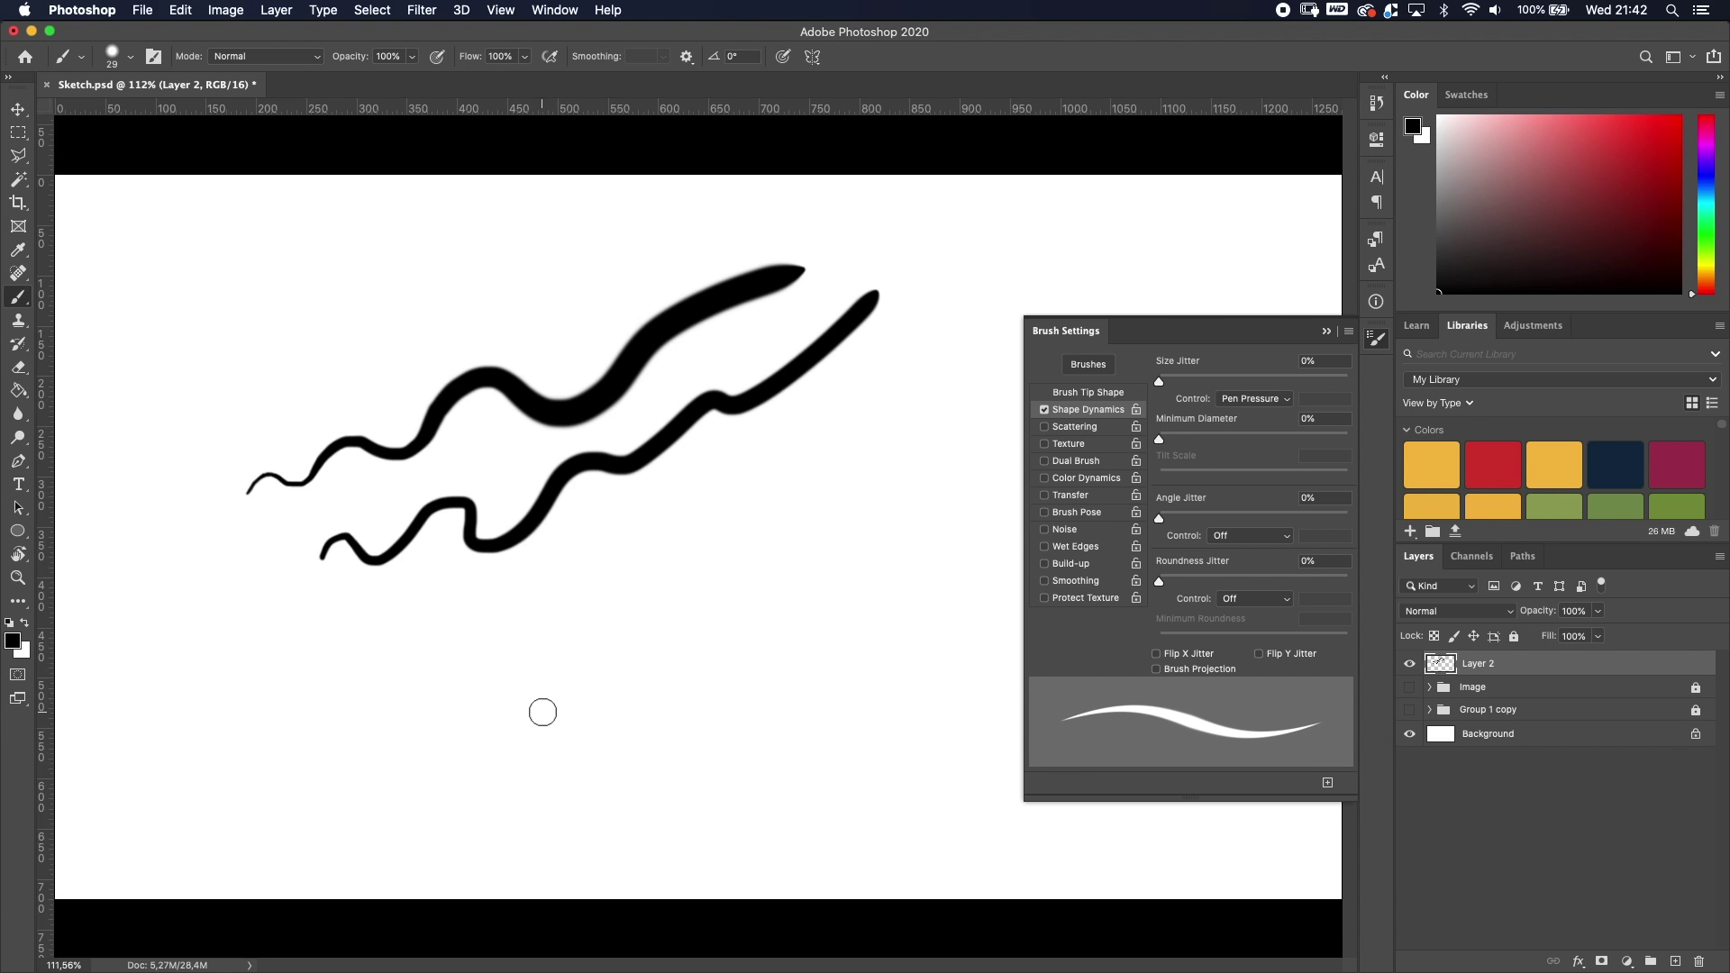
left_click_drag(556, 702, 584, 682)
left_click_drag(1159, 439, 1215, 440)
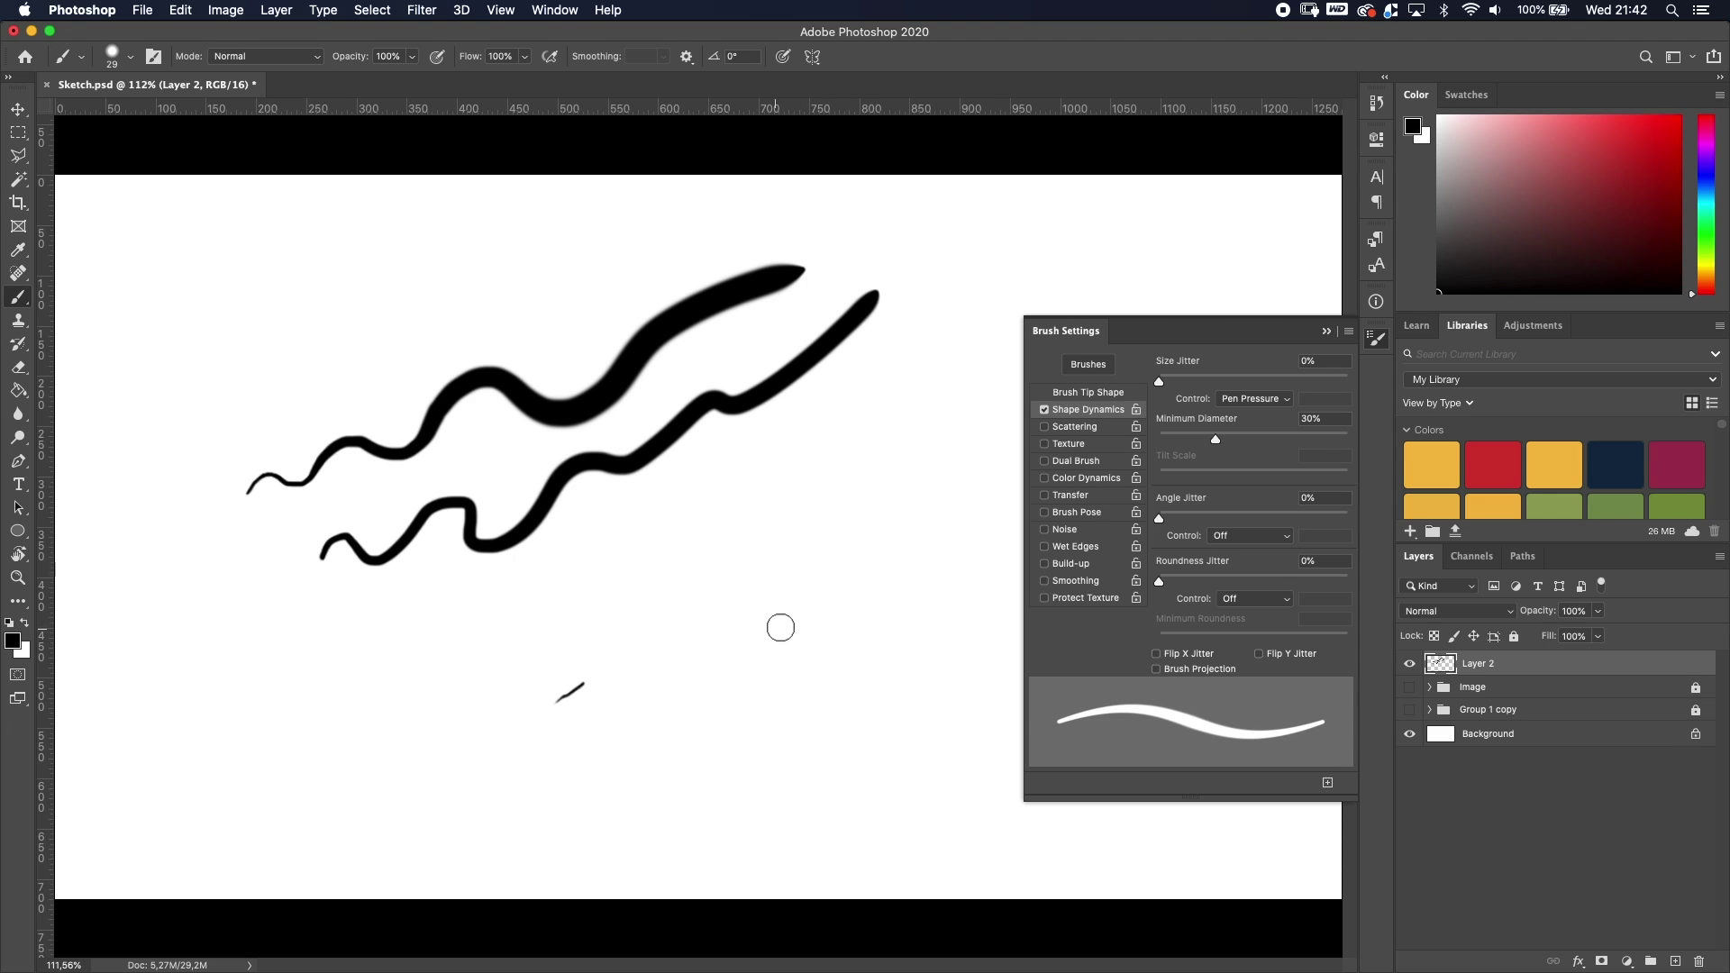
left_click_drag(702, 693, 737, 671)
mouse_move(638, 620)
left_mouse_down()
mouse_move(872, 506)
mouse_move(853, 603)
mouse_move(865, 667)
left_mouse_up()
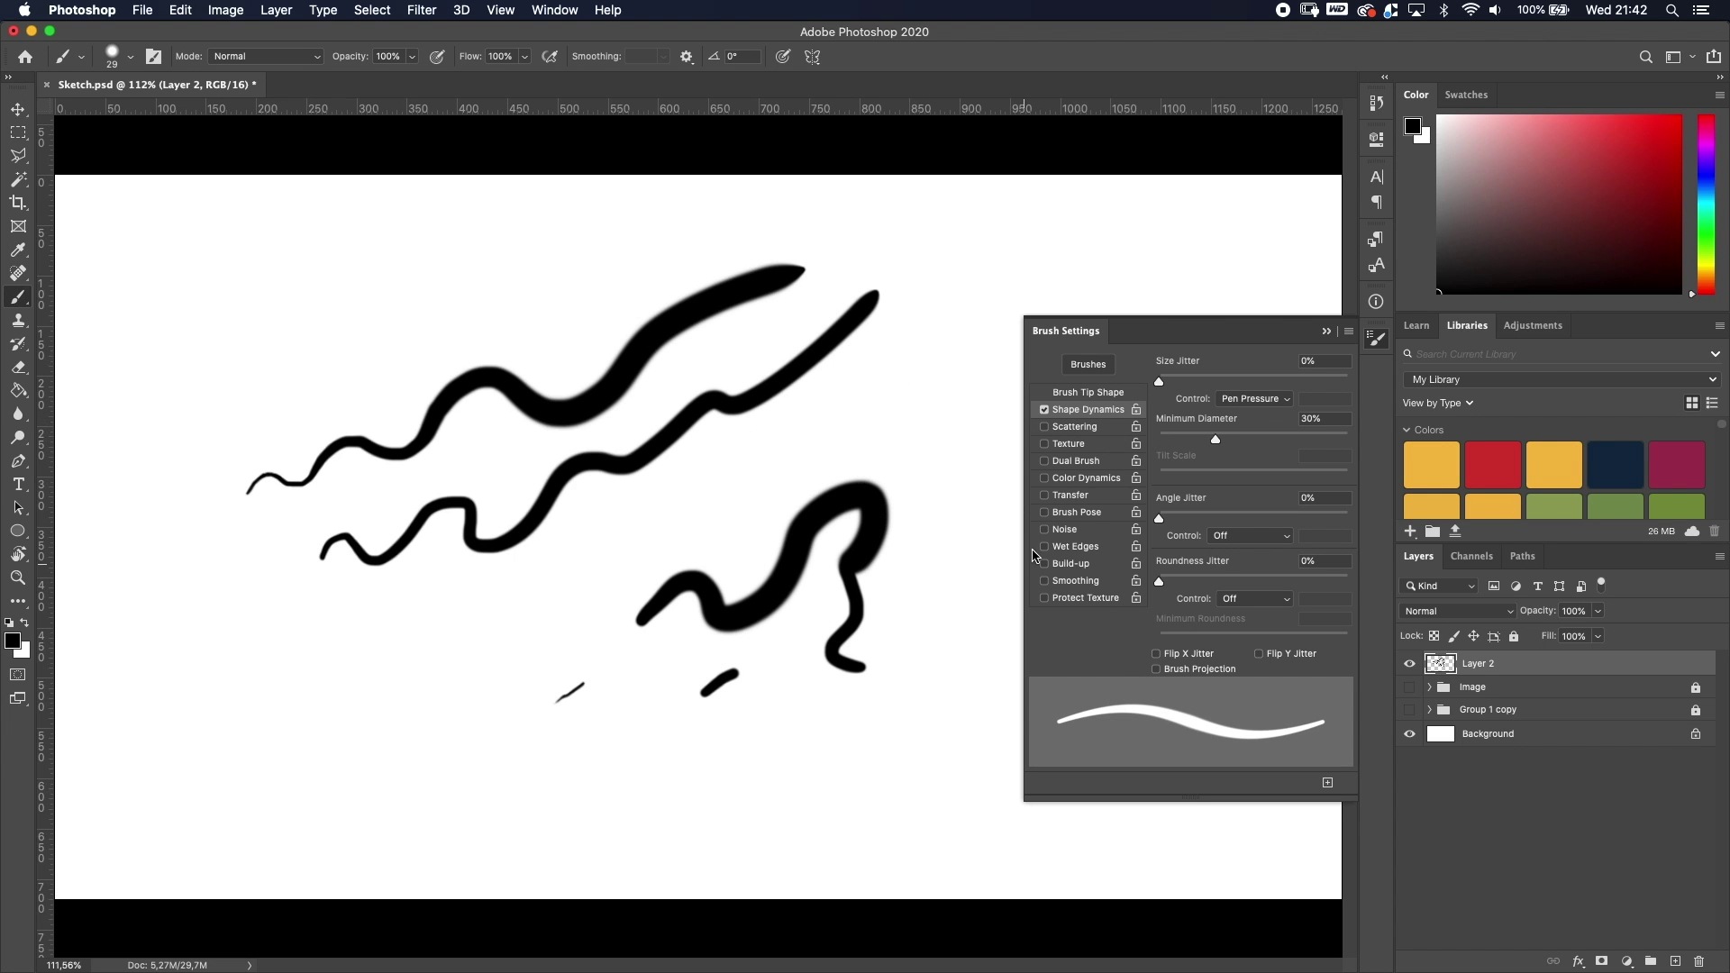
- Enable Transfer with pen-pressure opacity and paint two wavy test strokes, one with Shape Dynamics off and one with it on
left_click(1044, 494)
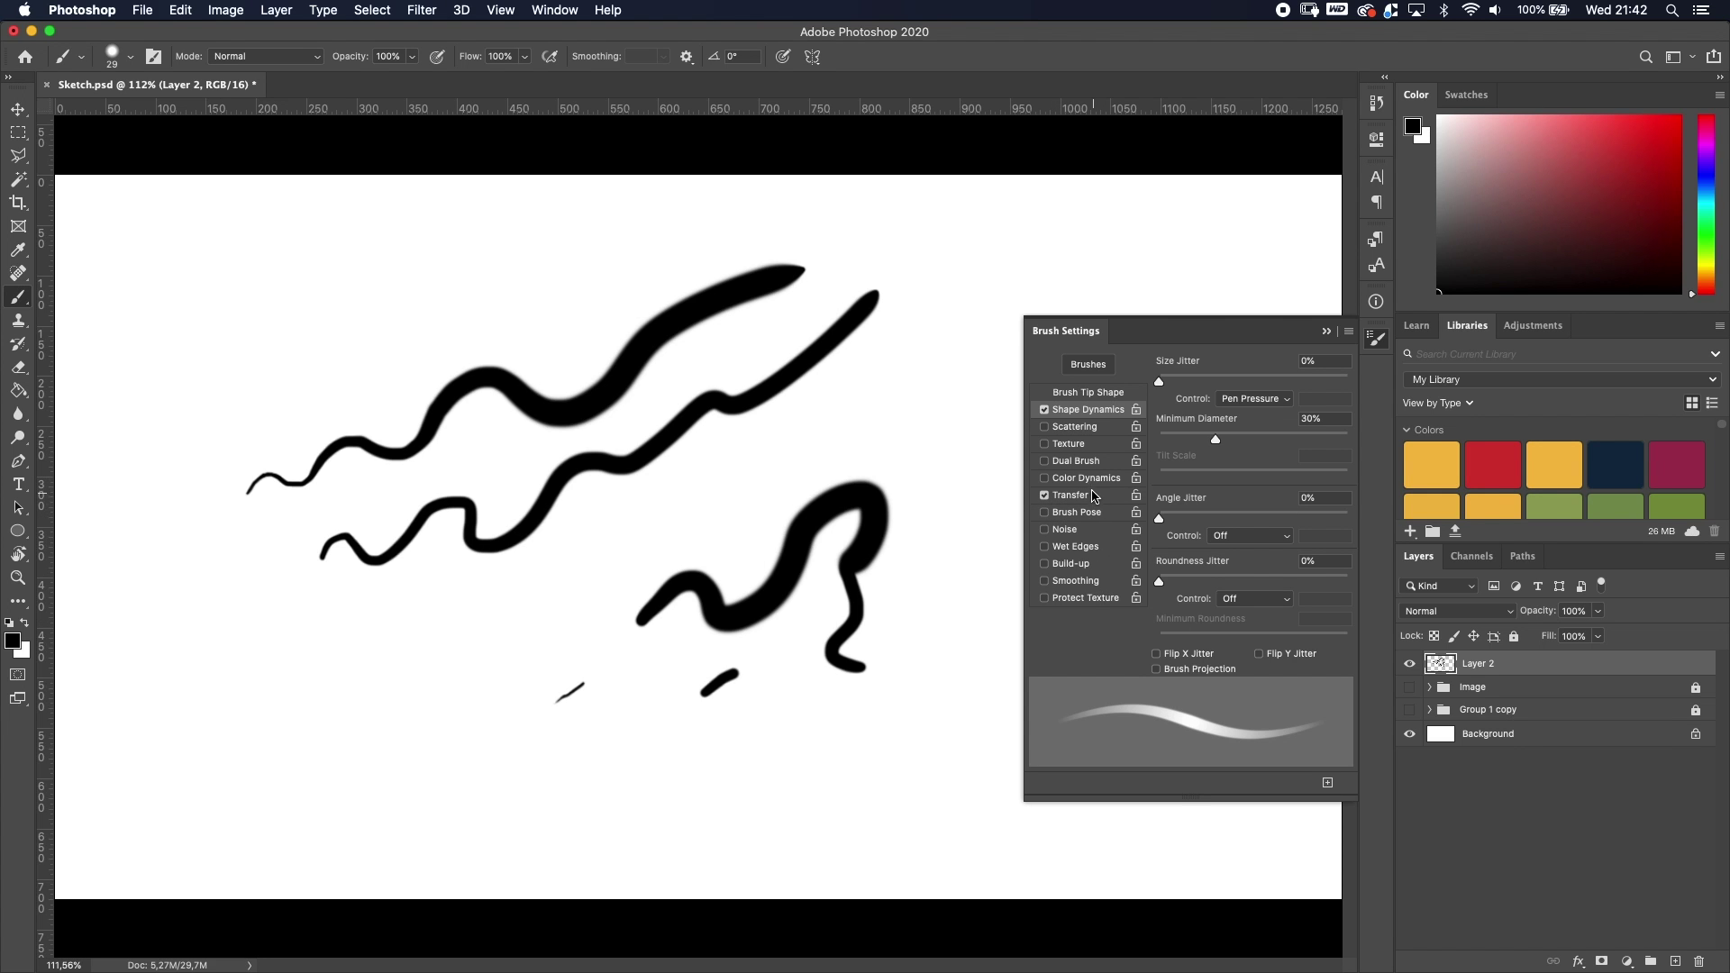
left_click(1090, 497)
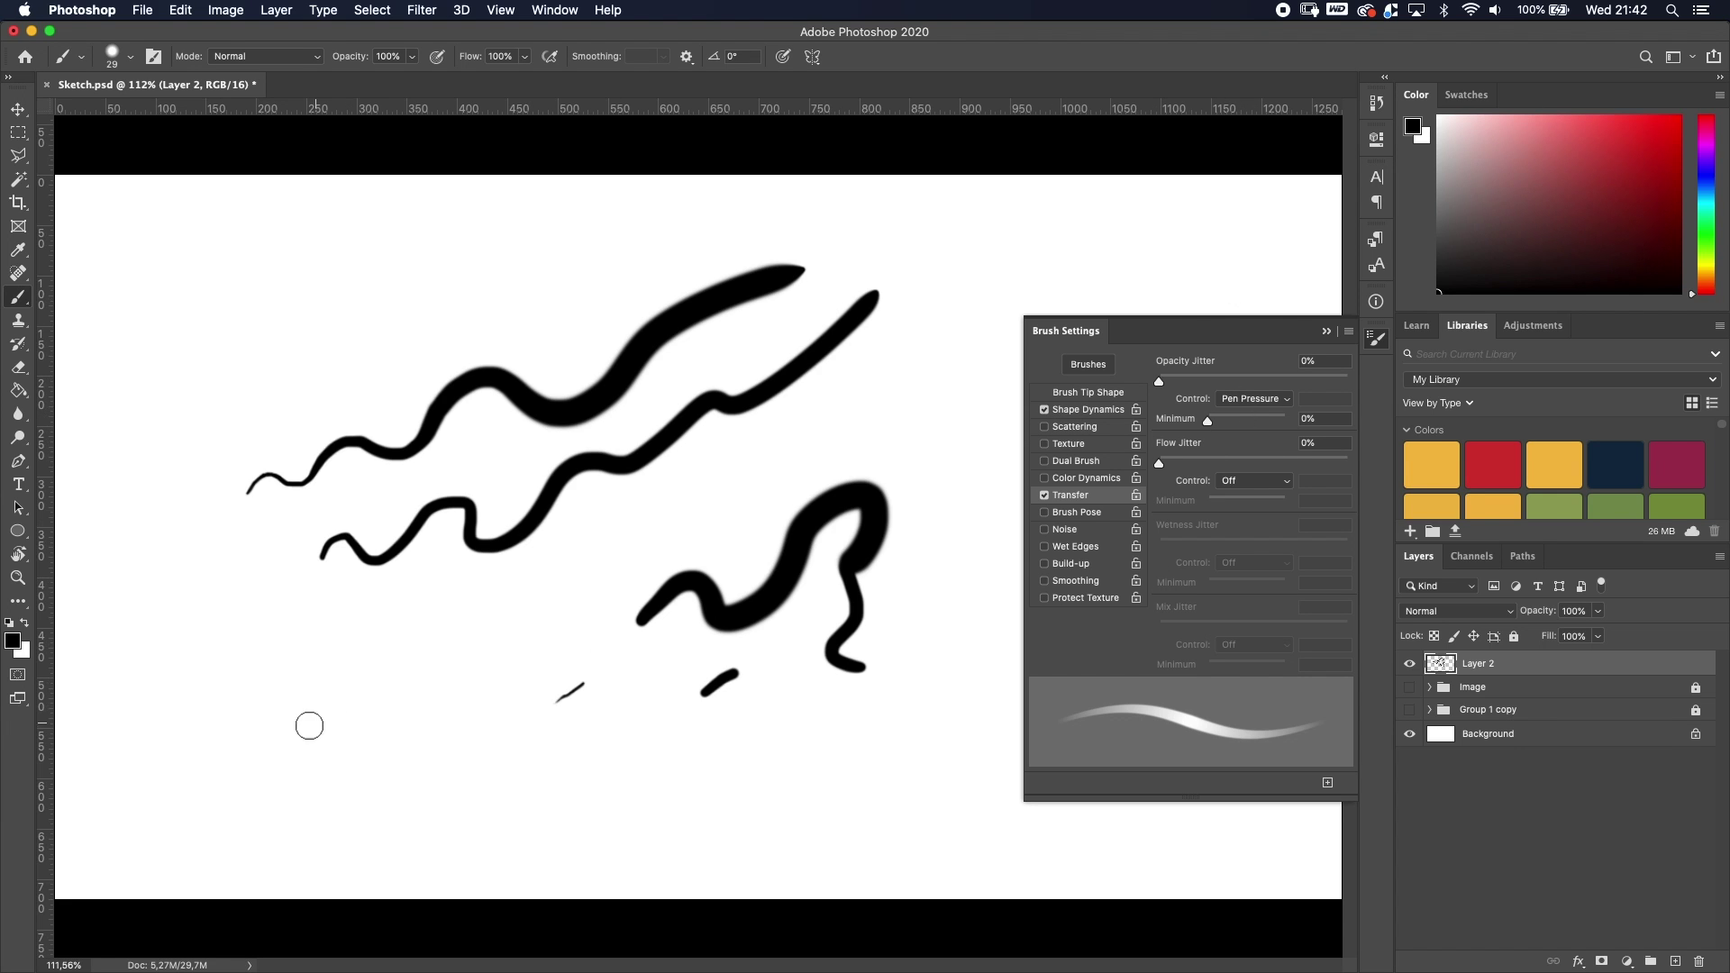
left_click(1045, 410)
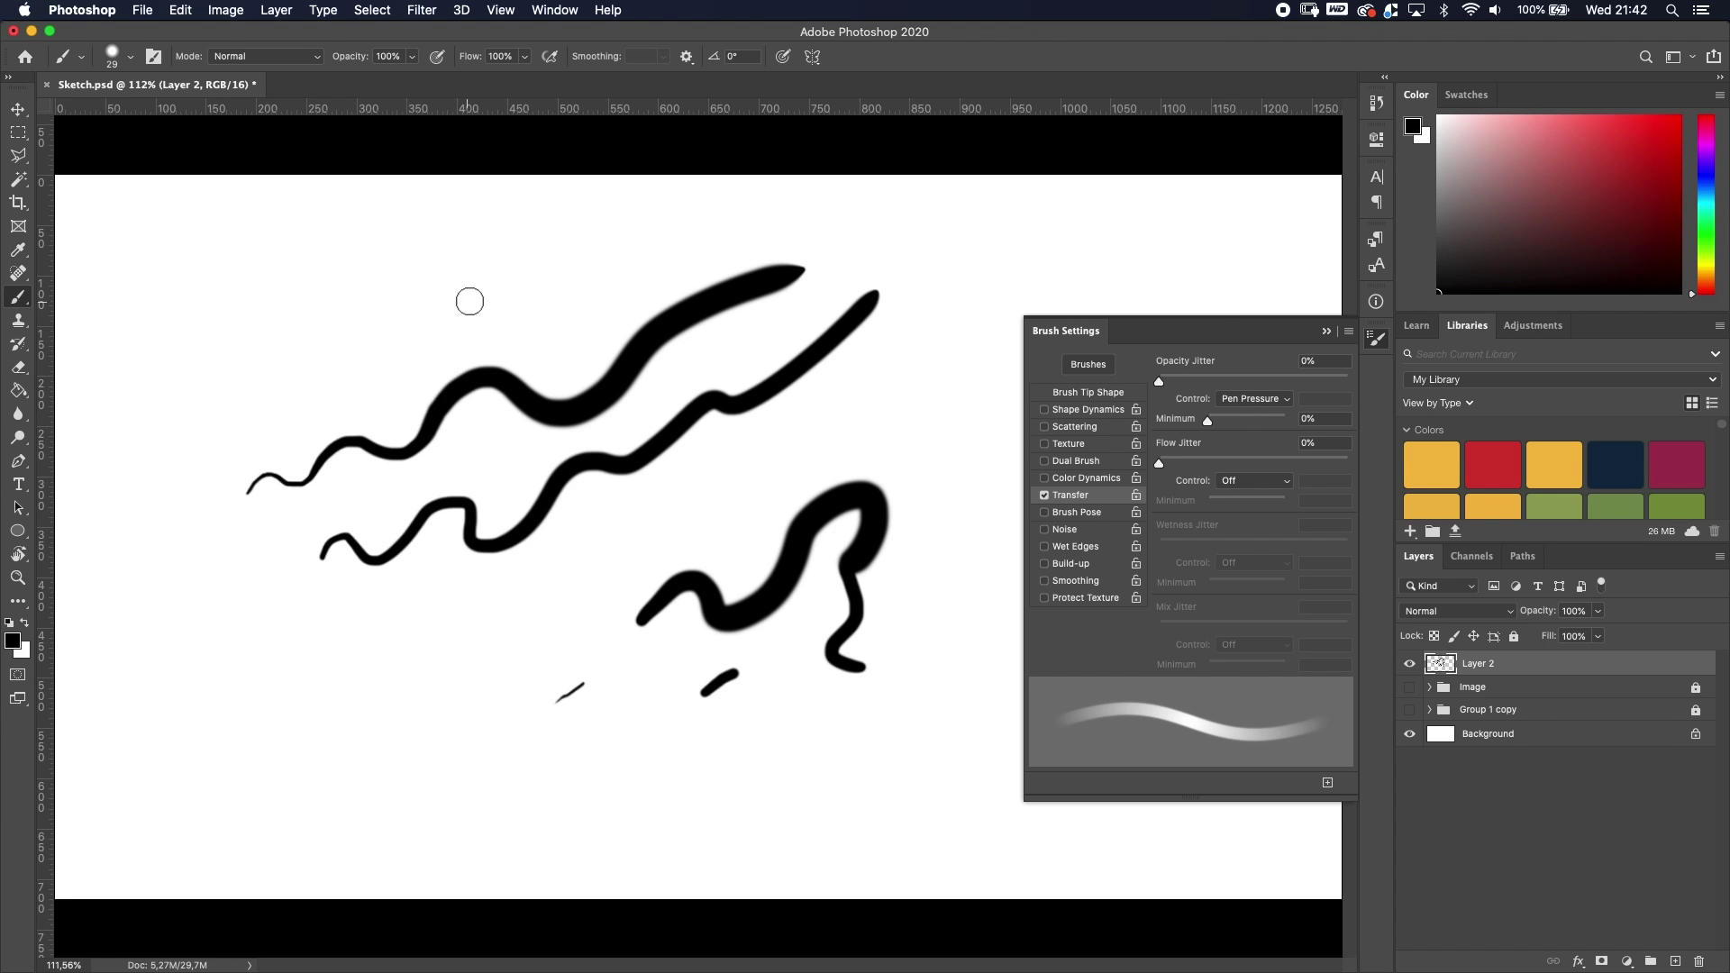
mouse_move(204, 385)
left_mouse_down()
mouse_move(261, 363)
mouse_move(285, 327)
mouse_move(323, 342)
mouse_move(342, 317)
mouse_move(382, 325)
mouse_move(484, 282)
mouse_move(556, 278)
mouse_move(586, 250)
left_mouse_up()
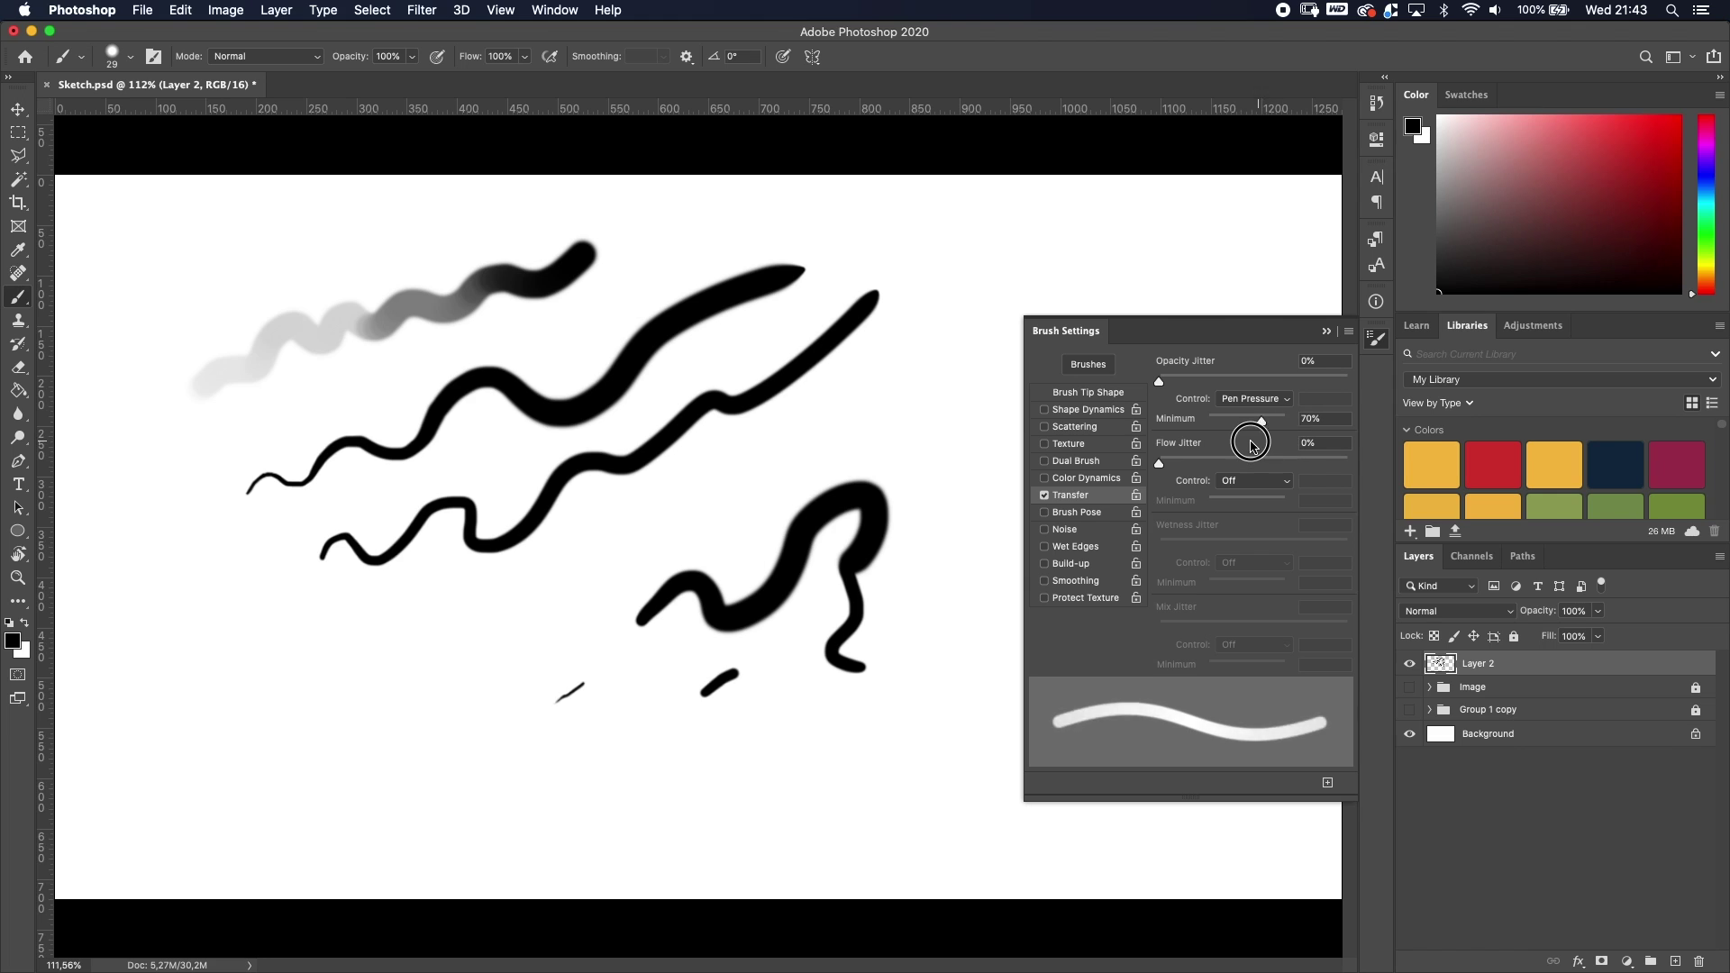
left_click(1076, 411)
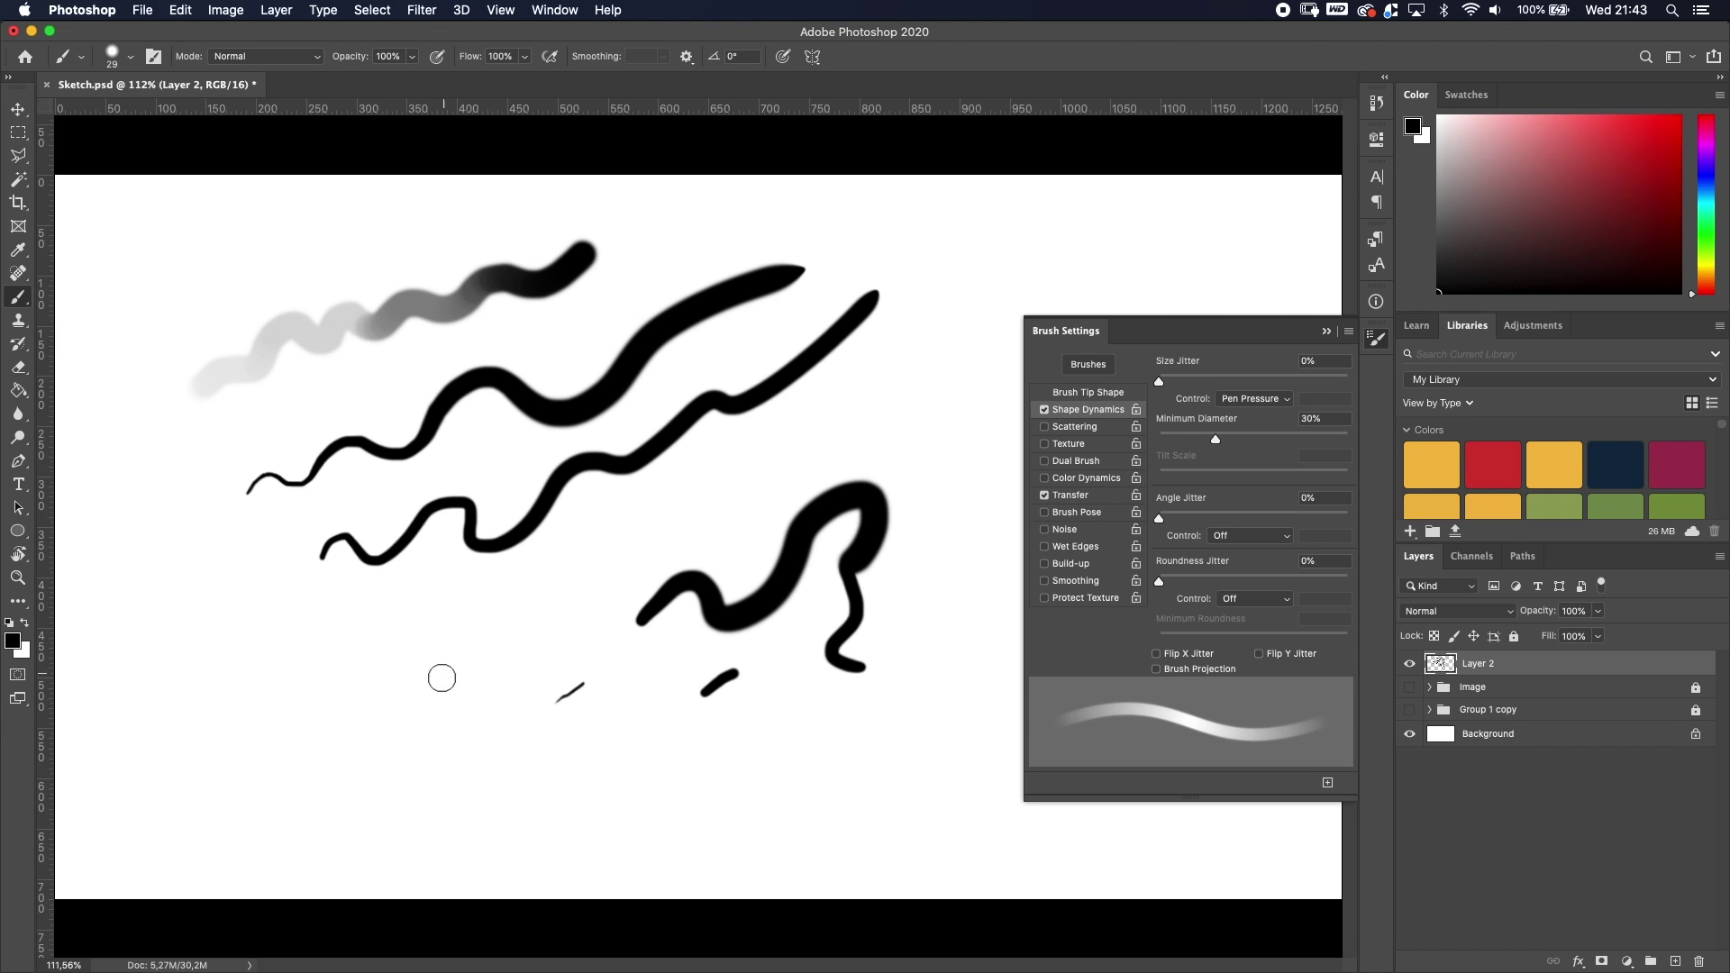
mouse_move(209, 759)
left_mouse_down()
mouse_move(294, 681)
mouse_move(338, 679)
mouse_move(628, 531)
left_mouse_up()
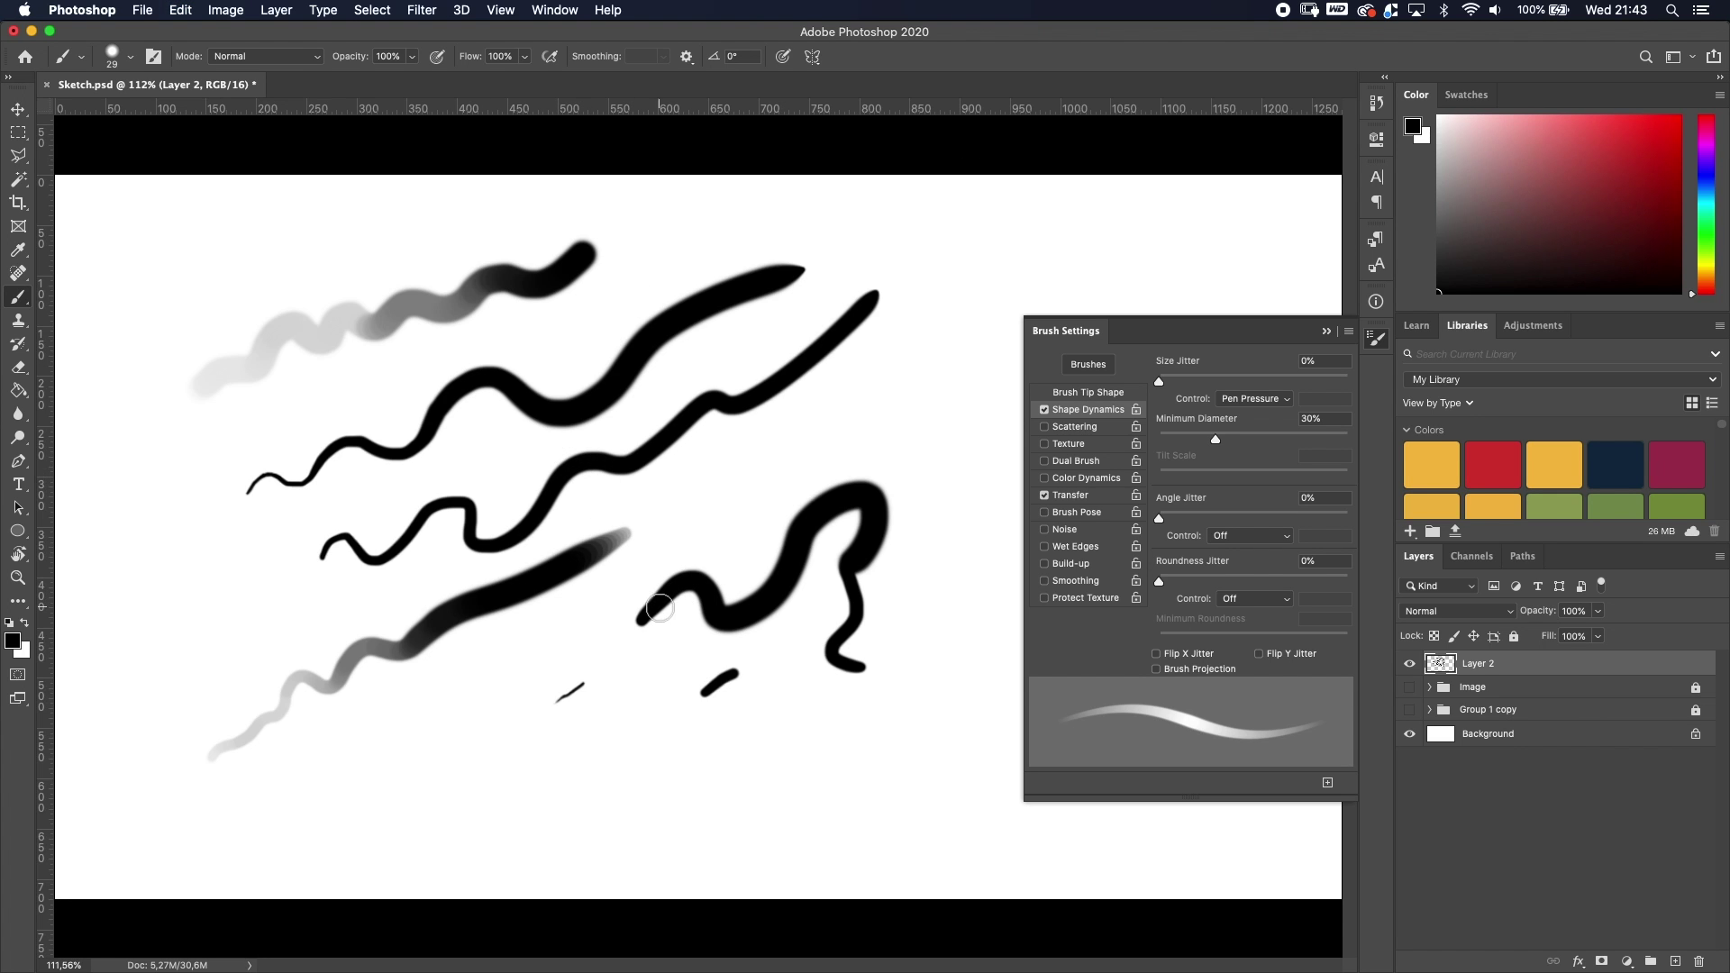
- Undo all the test strokes on Layer 2 and turn off Transfer in the Brush Settings
key("super+z")
key("super+z")
key("super+z")
key("super+z")
key("super+z")
key("super+z")
key("super+z")
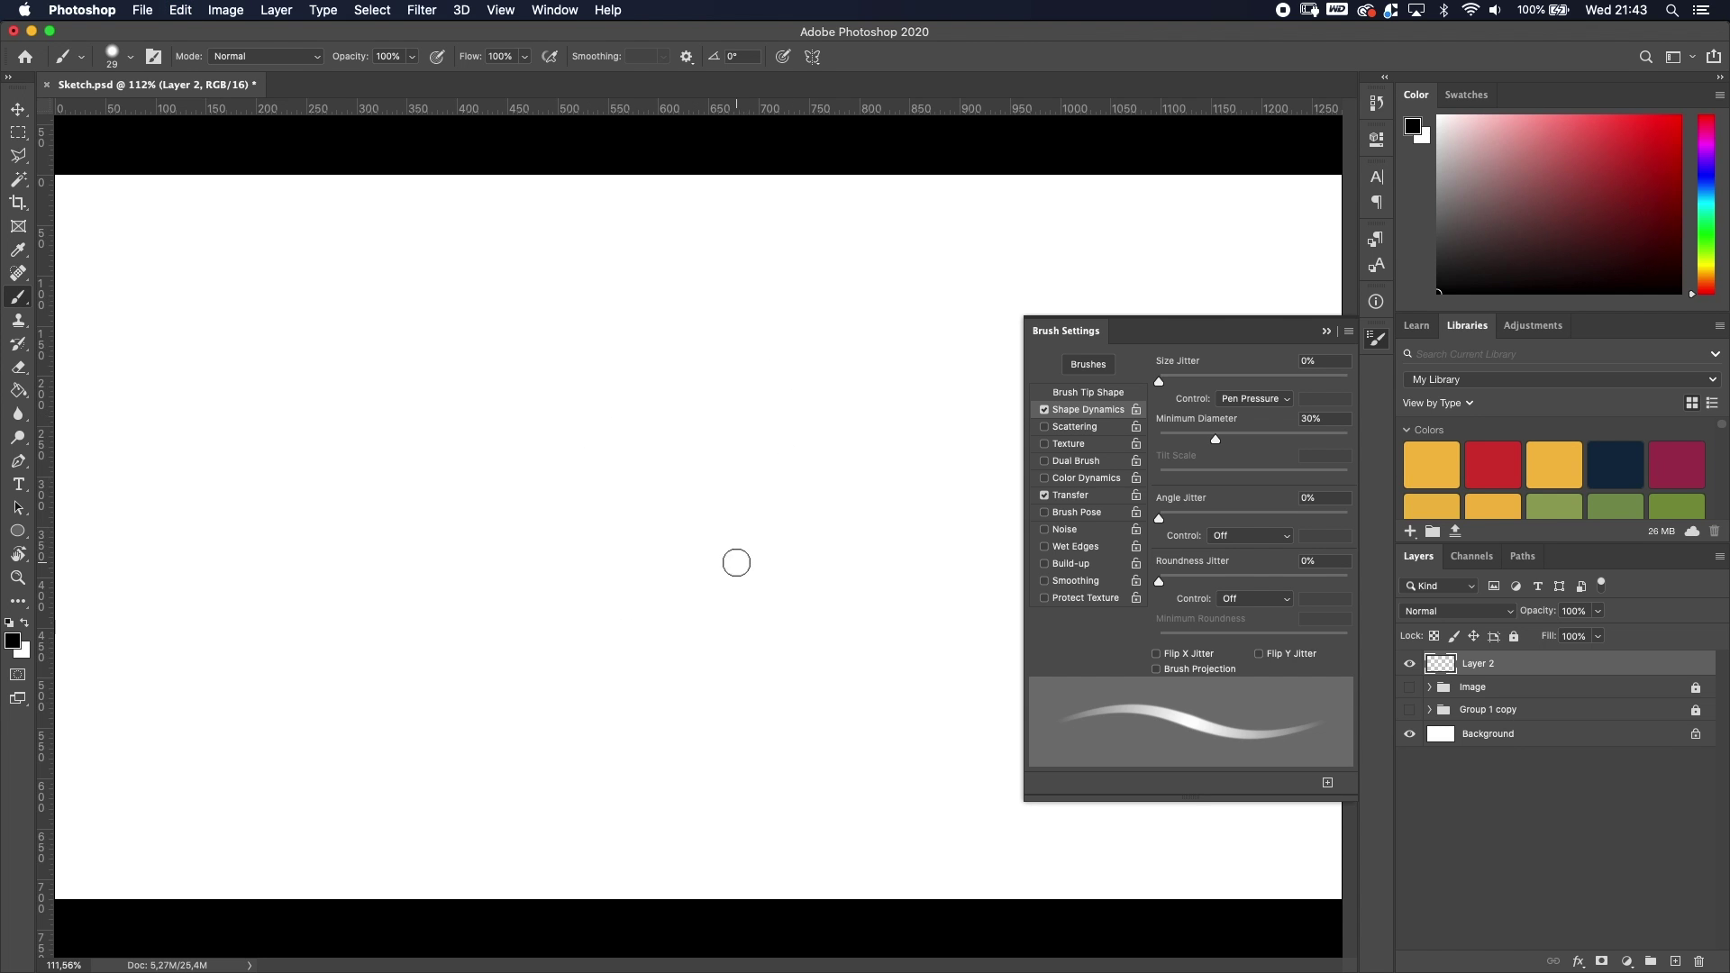
left_click(1043, 495)
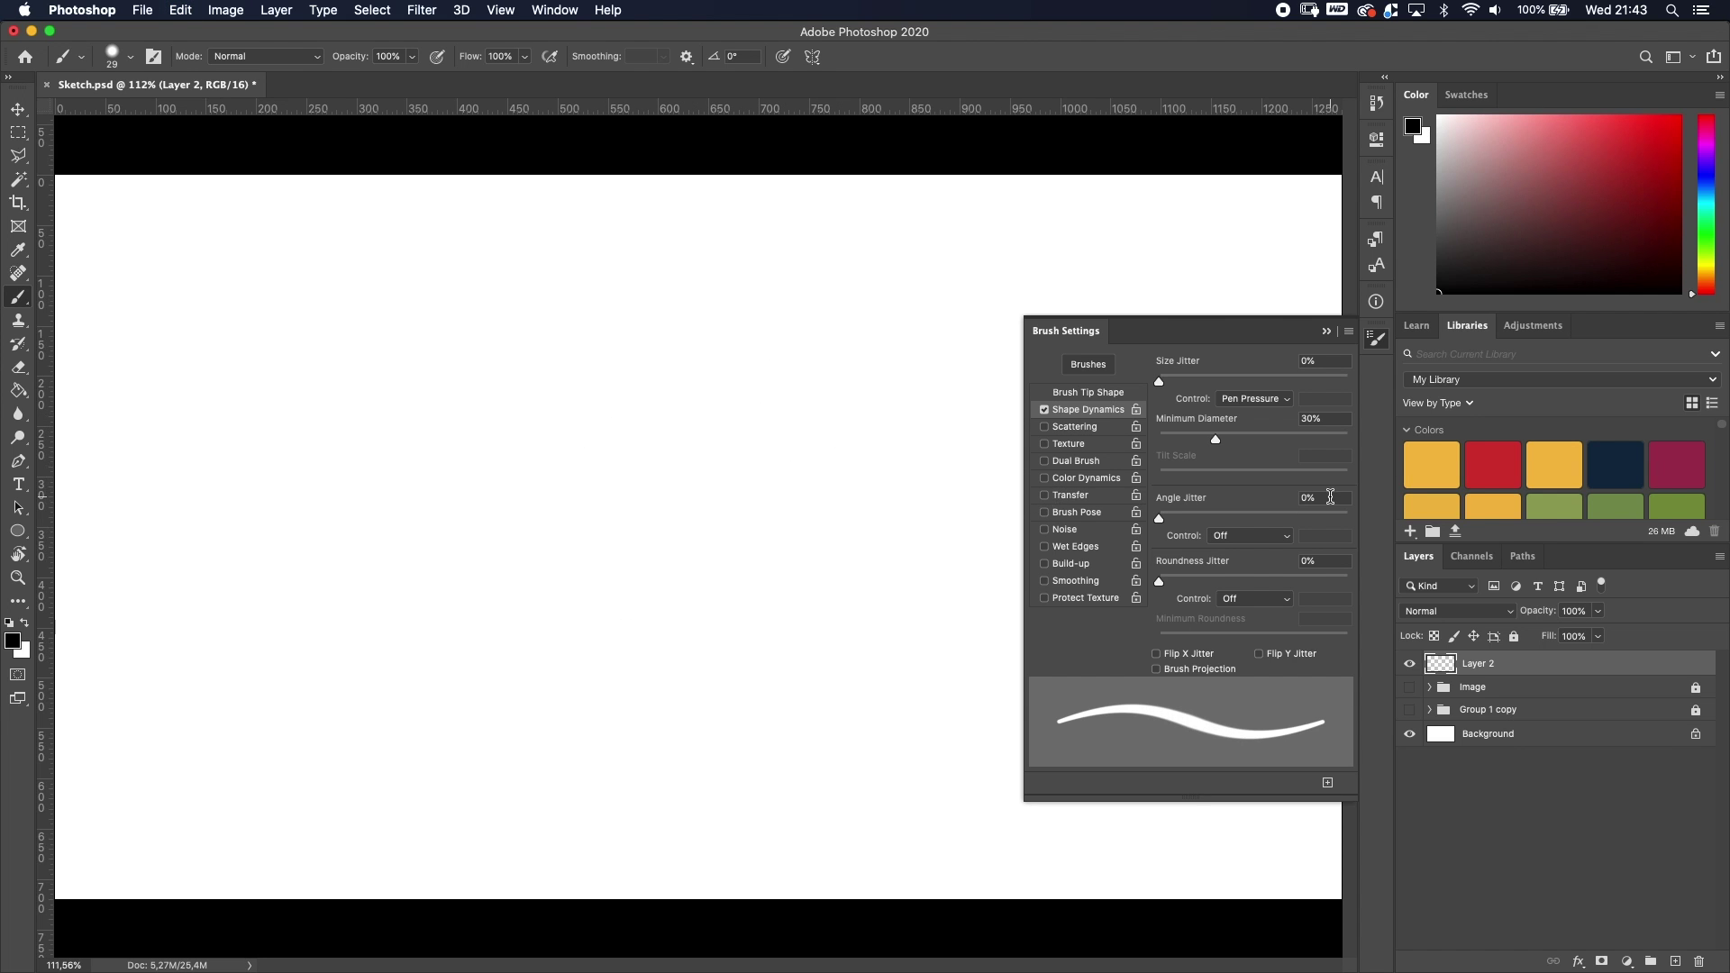
left_click(1326, 332)
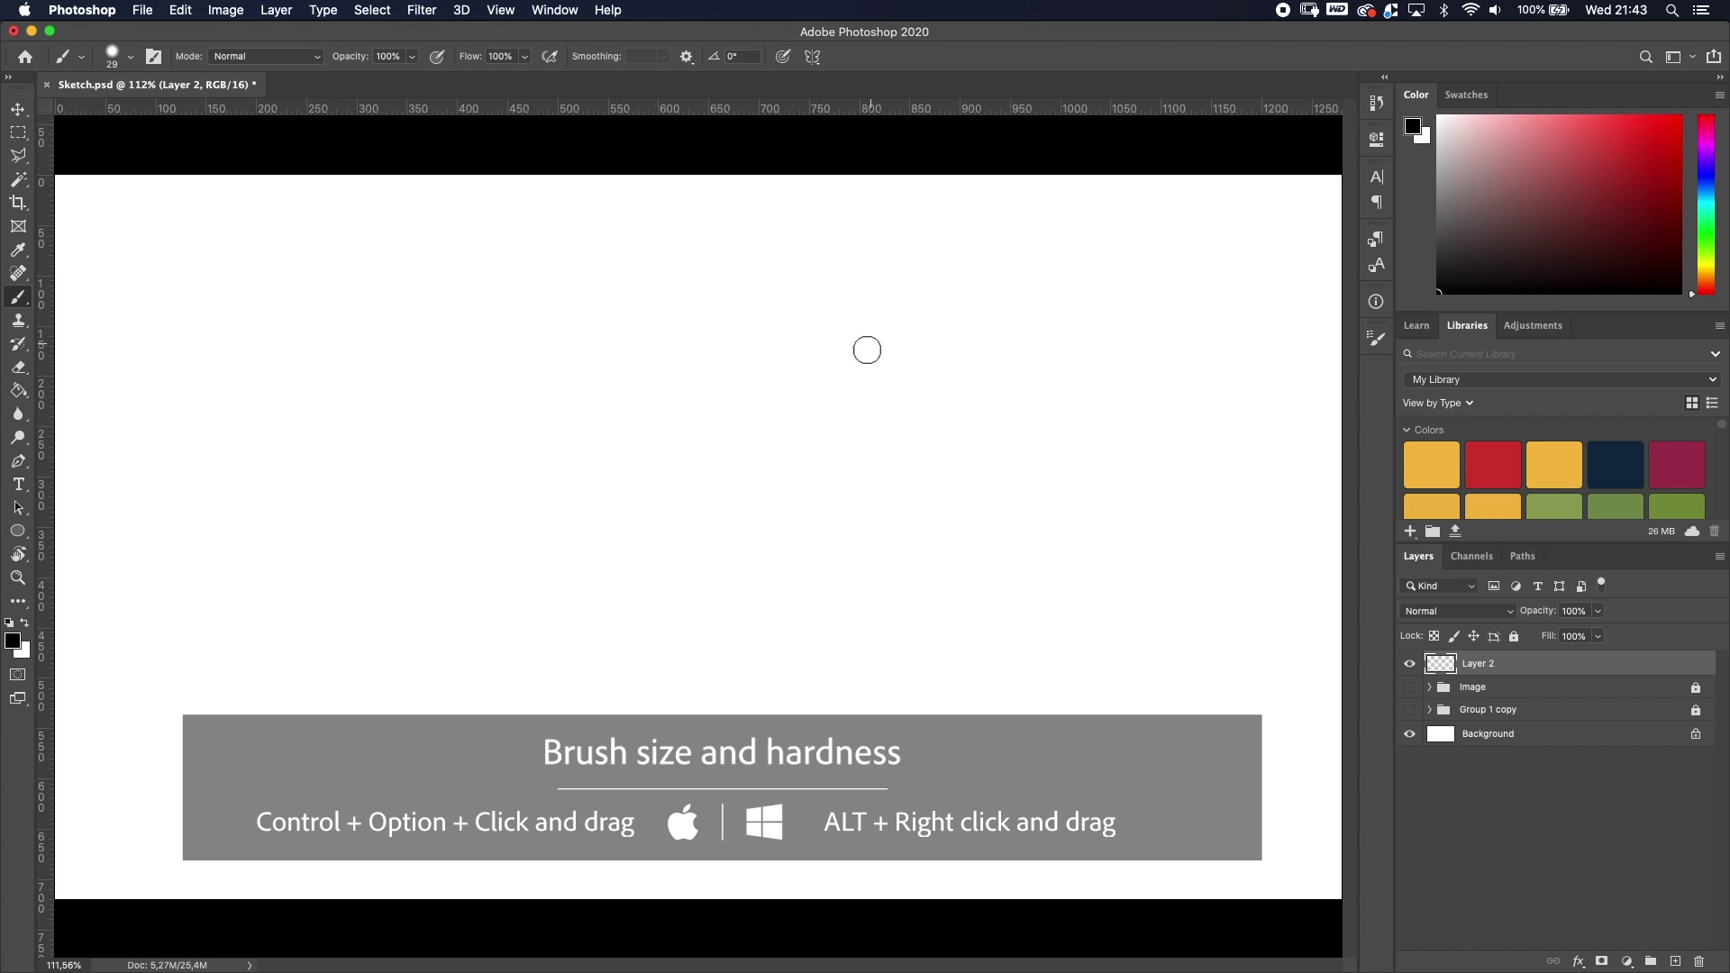
- Adjust the brush size and hardness interactively on the canvas, trying 432 px and 193 px before reducing it to 8 px
mouse_move(500, 462)
left_mouse_down()
mouse_move(618, 460)
mouse_move(478, 438)
mouse_move(646, 438)
mouse_move(529, 463)
mouse_move(638, 465)
mouse_move(502, 466)
mouse_move(676, 464)
mouse_move(668, 448)
mouse_move(628, 672)
mouse_move(607, 316)
mouse_move(556, 691)
mouse_move(601, 324)
left_mouse_up()
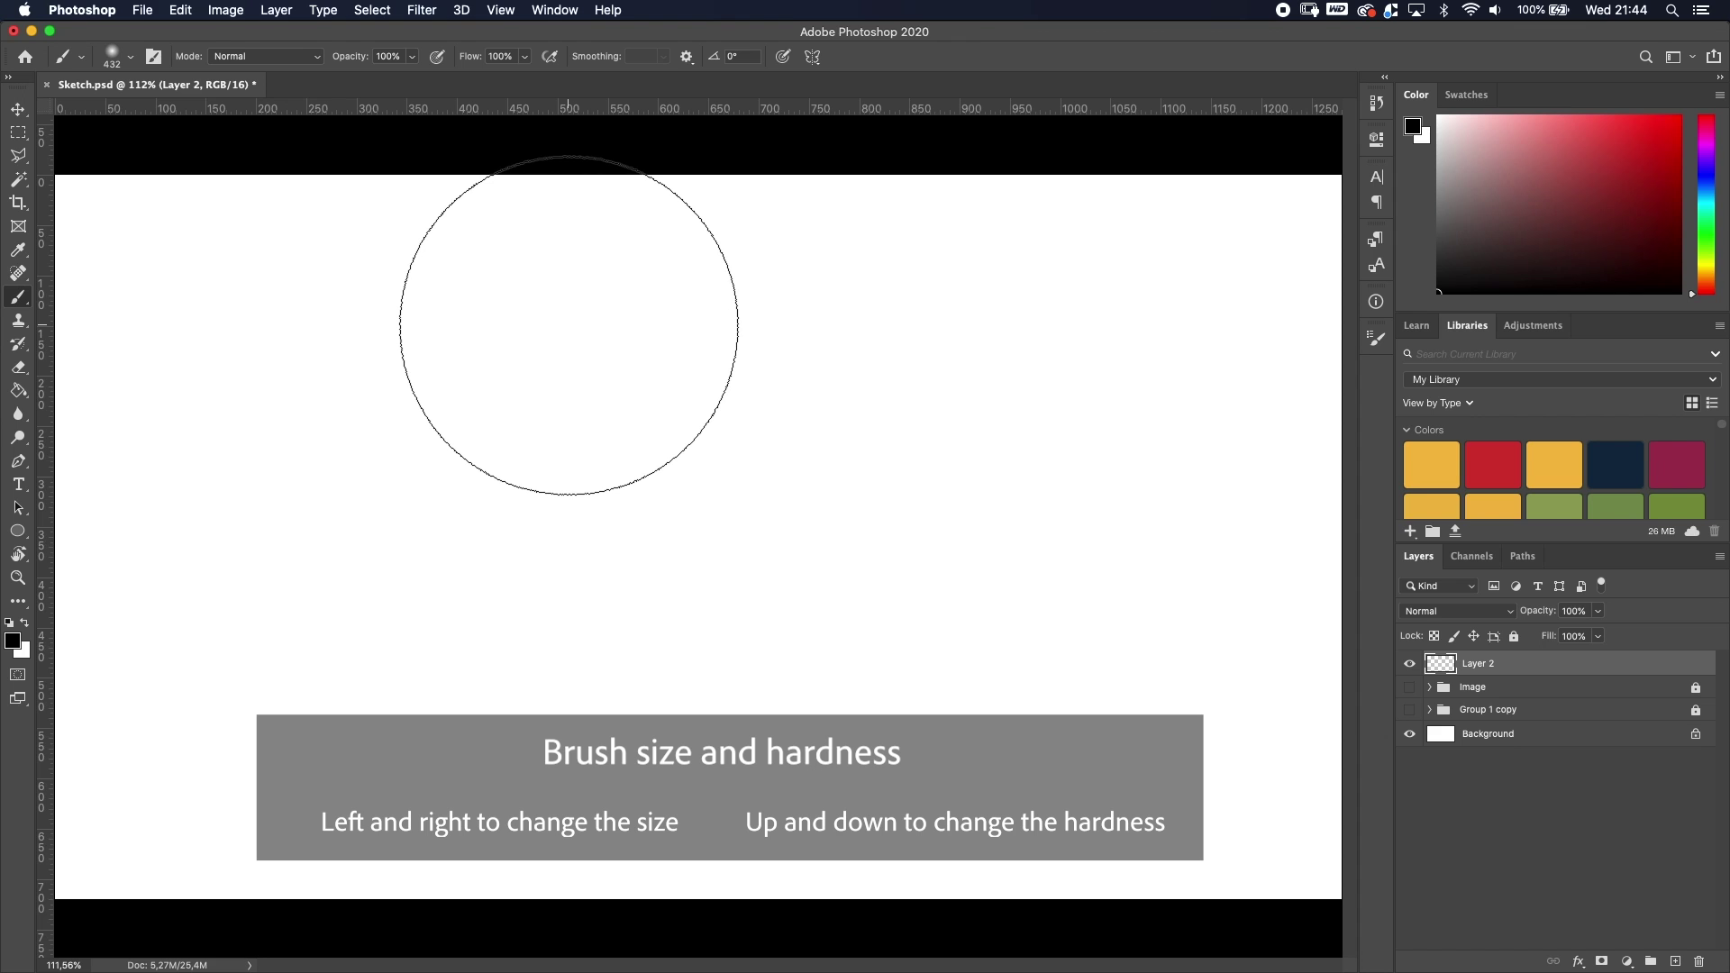
left_click_drag(498, 540, 327, 489)
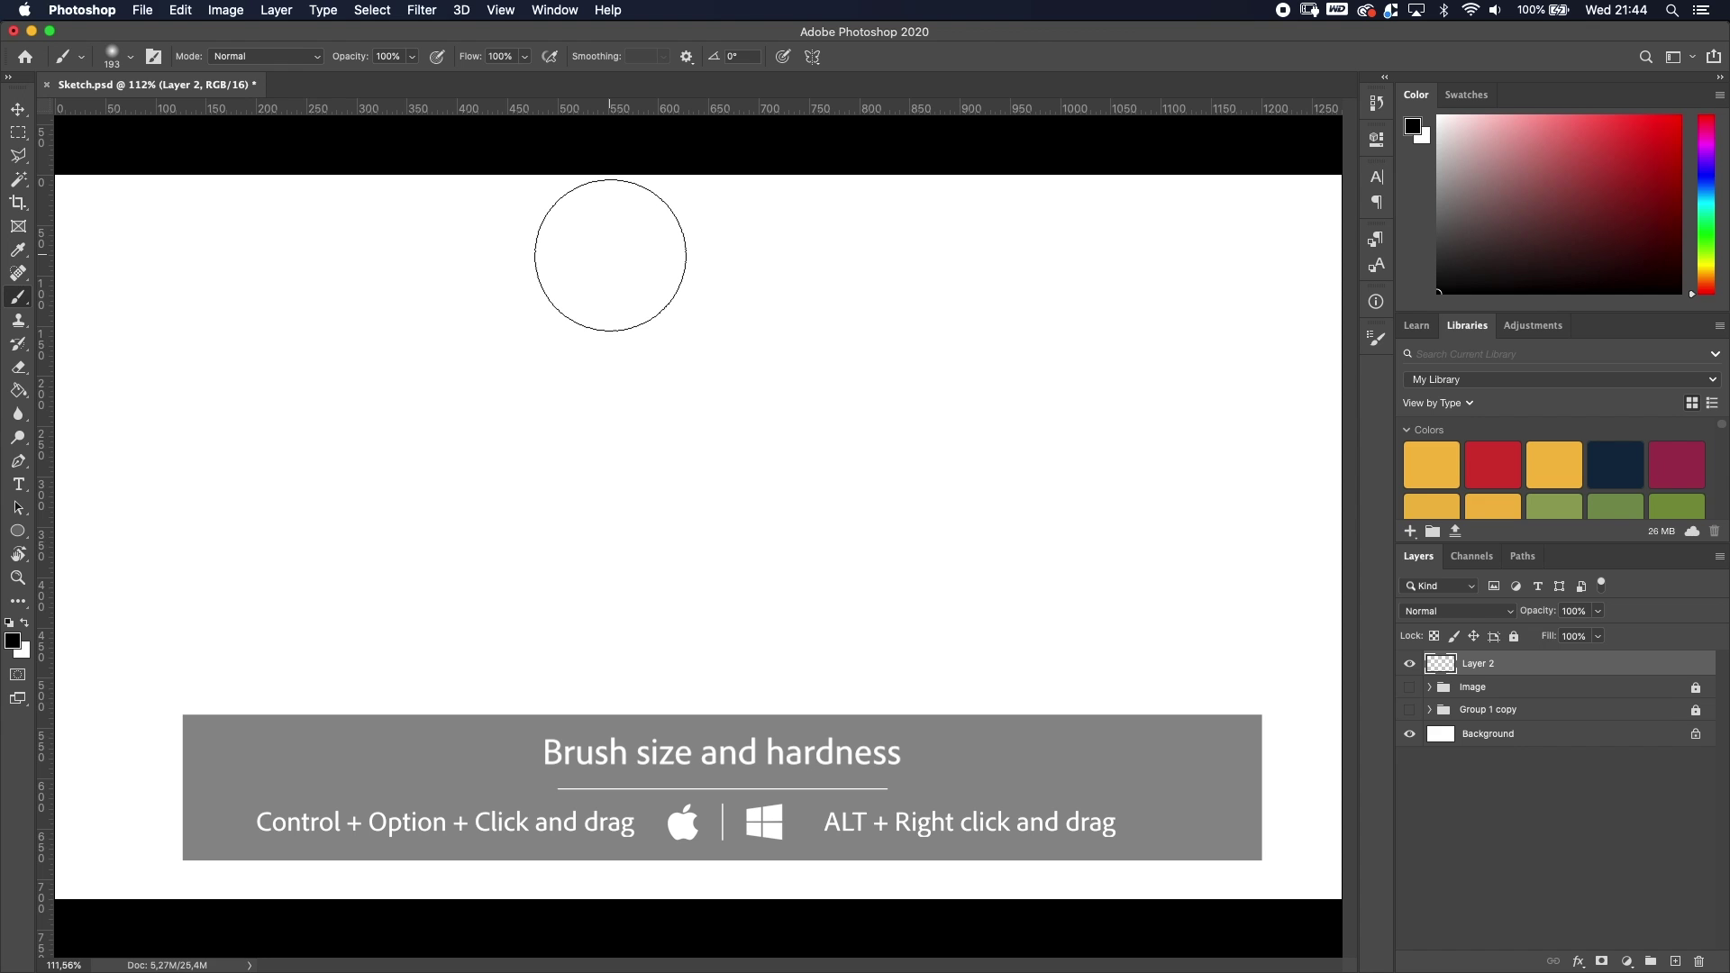
mouse_move(556, 540)
left_mouse_down()
mouse_move(591, 533)
mouse_move(537, 498)
mouse_move(573, 306)
mouse_move(490, 501)
mouse_move(478, 321)
left_mouse_up()
mouse_move(437, 403)
left_mouse_down()
mouse_move(396, 401)
mouse_move(414, 398)
mouse_move(424, 448)
mouse_move(382, 387)
mouse_move(417, 491)
mouse_move(413, 553)
mouse_move(384, 549)
left_mouse_up()
- Paint a short thin stroke with the 8 px brush and a thicker soft stroke with a 67 px brush on Layer 2
left_click_drag(236, 355, 311, 315)
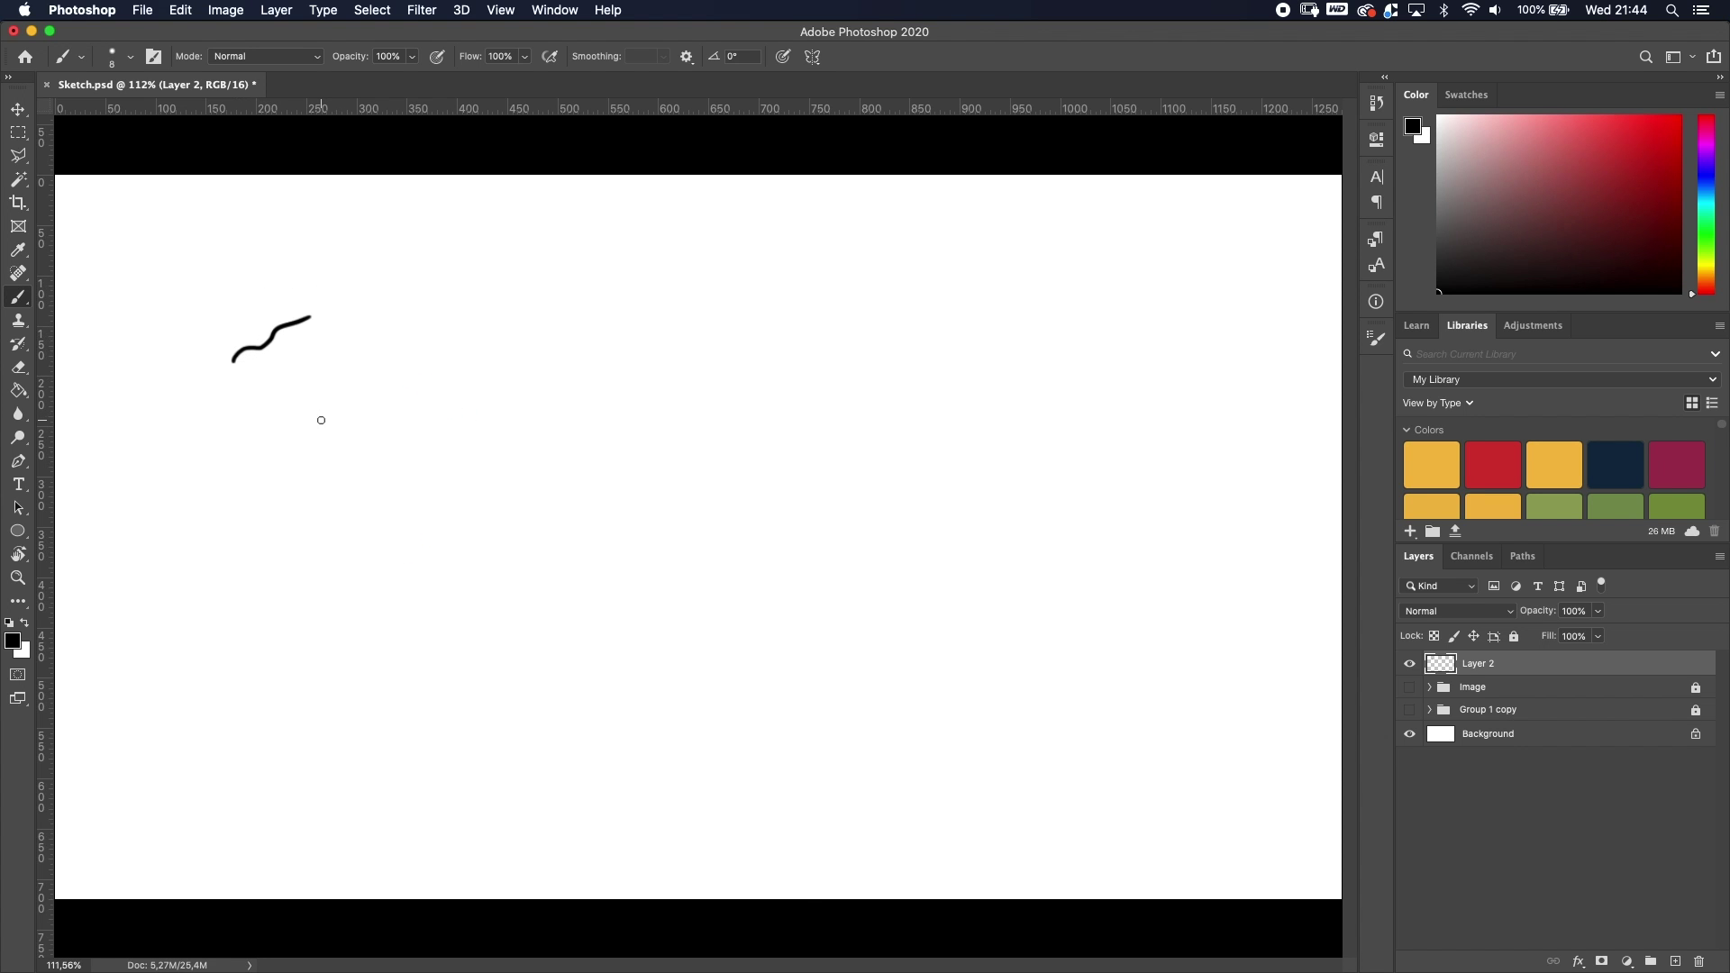
mouse_move(322, 408)
left_mouse_down()
mouse_move(352, 406)
mouse_move(336, 428)
mouse_move(334, 216)
left_mouse_up()
left_click_drag(281, 369, 441, 293)
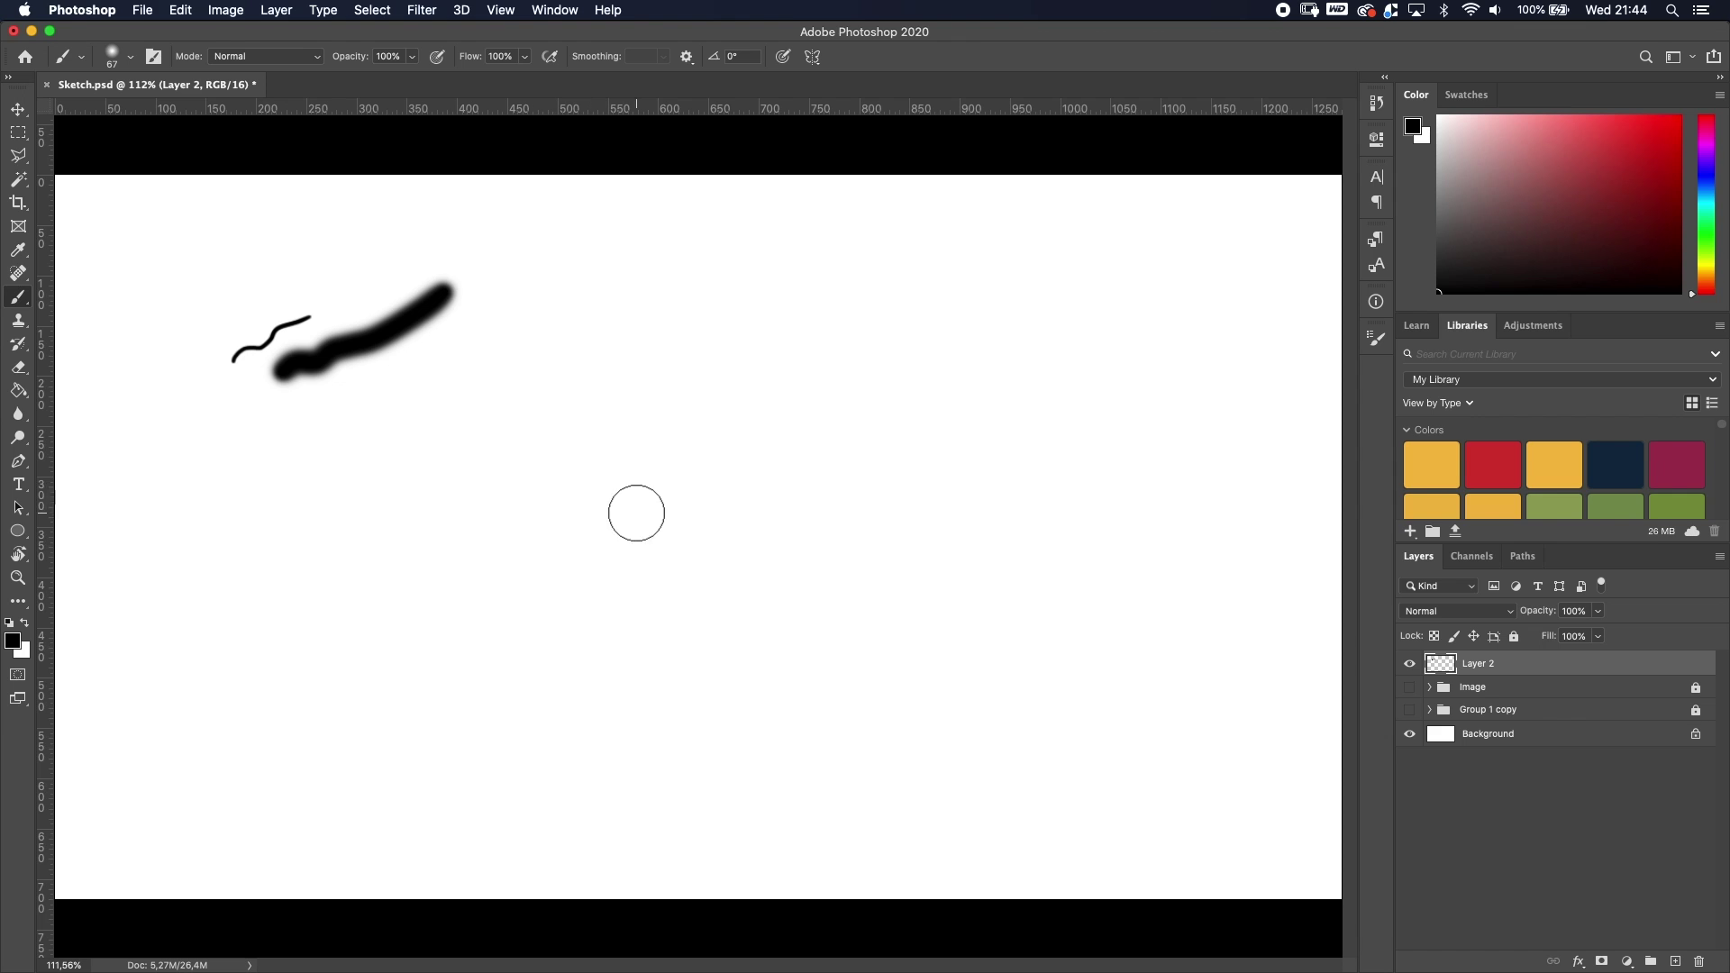
- Zoom the canvas in to about 241%, pan to the painted strokes, and zoom back out to about 118%
key("alt")
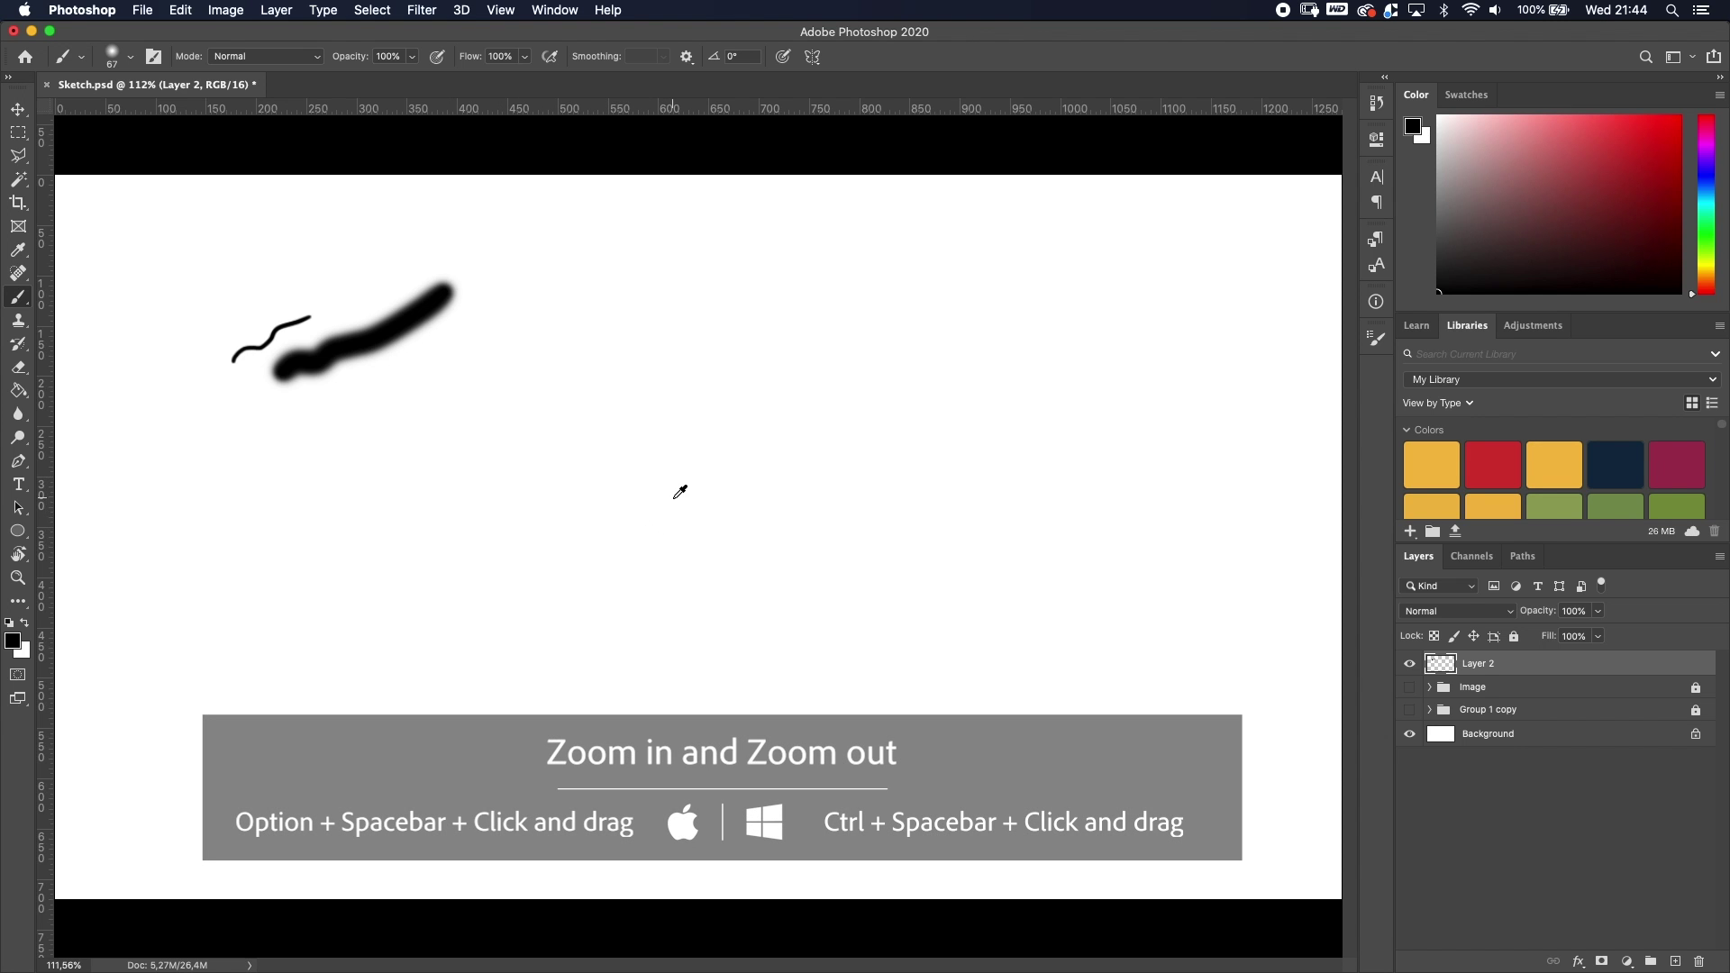
mouse_move(674, 514)
left_mouse_down()
mouse_move(618, 515)
mouse_move(683, 505)
left_mouse_up()
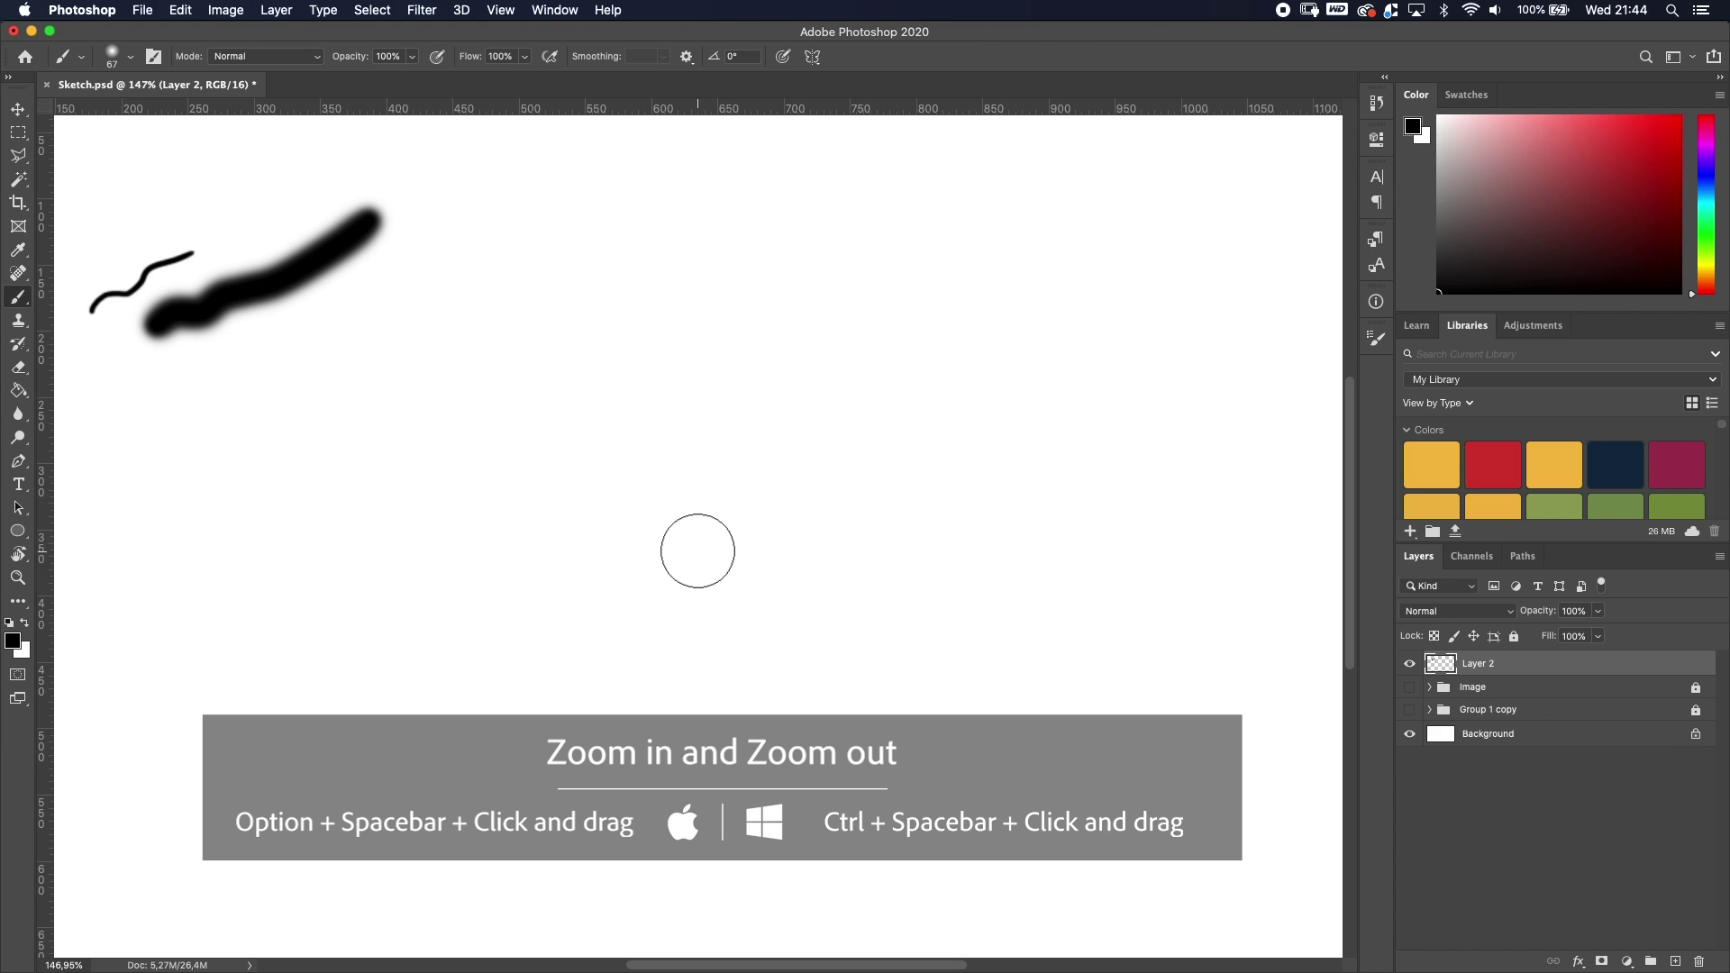
key("alt")
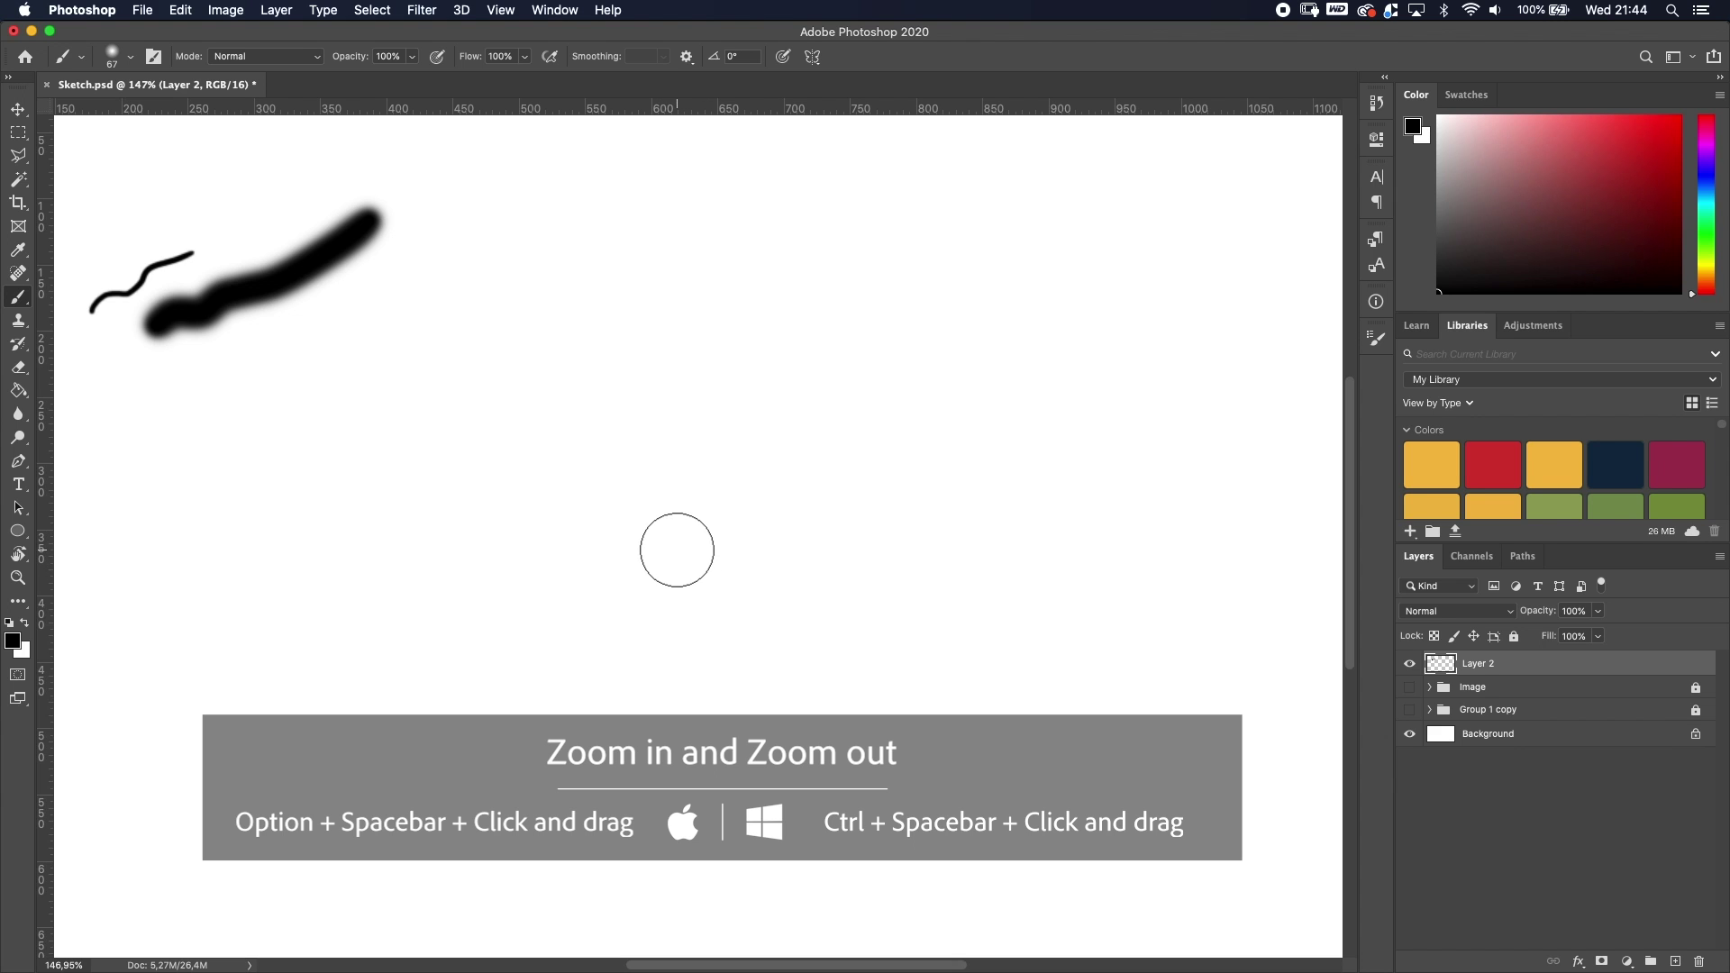
mouse_move(664, 566)
left_mouse_down()
mouse_move(626, 560)
mouse_move(691, 544)
mouse_move(619, 552)
mouse_move(687, 537)
mouse_move(537, 424)
mouse_move(625, 525)
mouse_move(685, 523)
left_mouse_up()
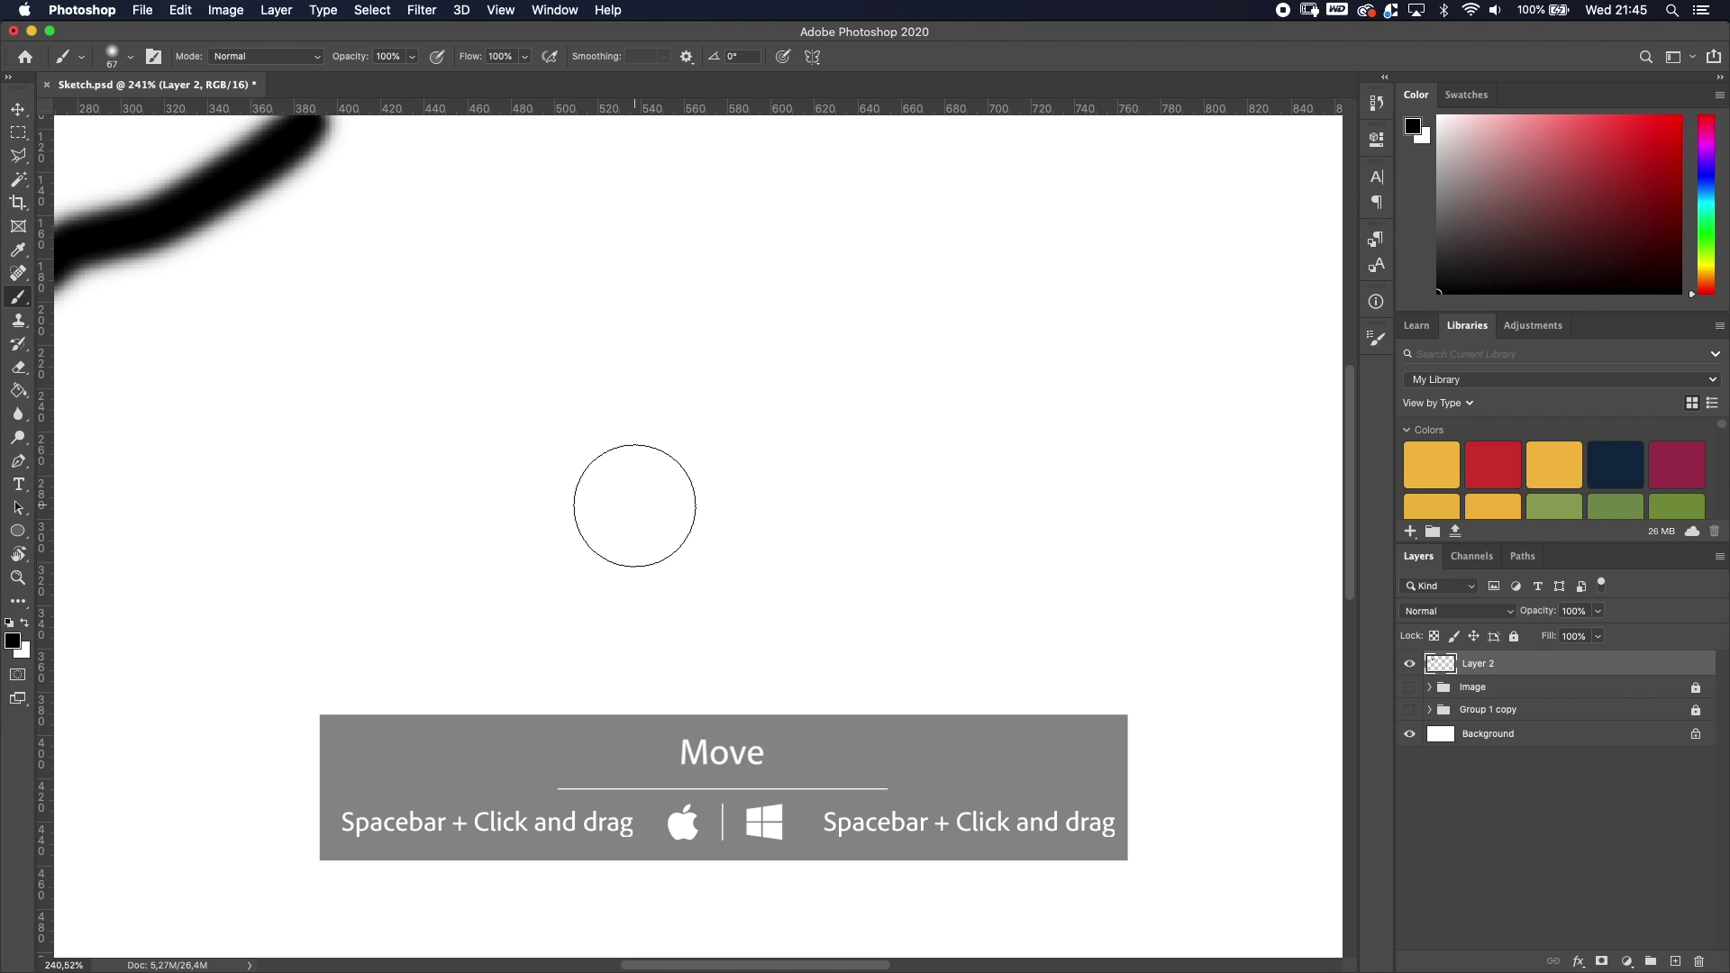
mouse_move(522, 402)
left_mouse_down()
mouse_move(915, 633)
mouse_move(919, 490)
mouse_move(857, 477)
left_mouse_up()
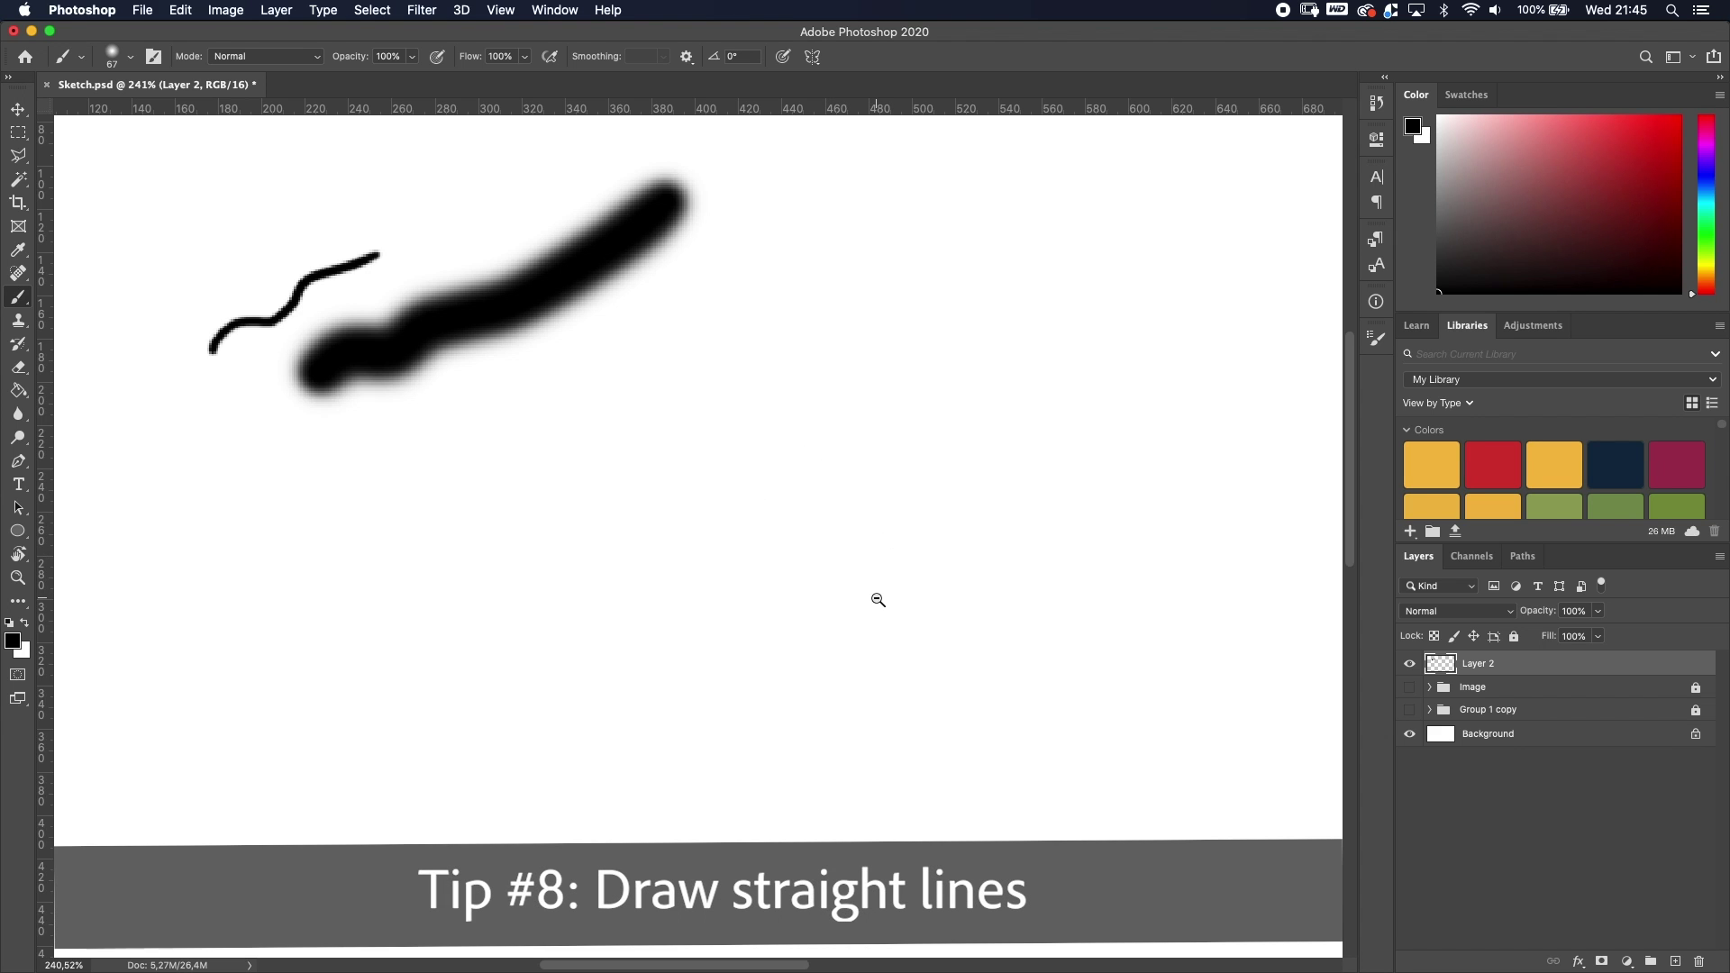
scroll(856, 585, "down", 5)
left_click_drag(832, 534, 748, 458)
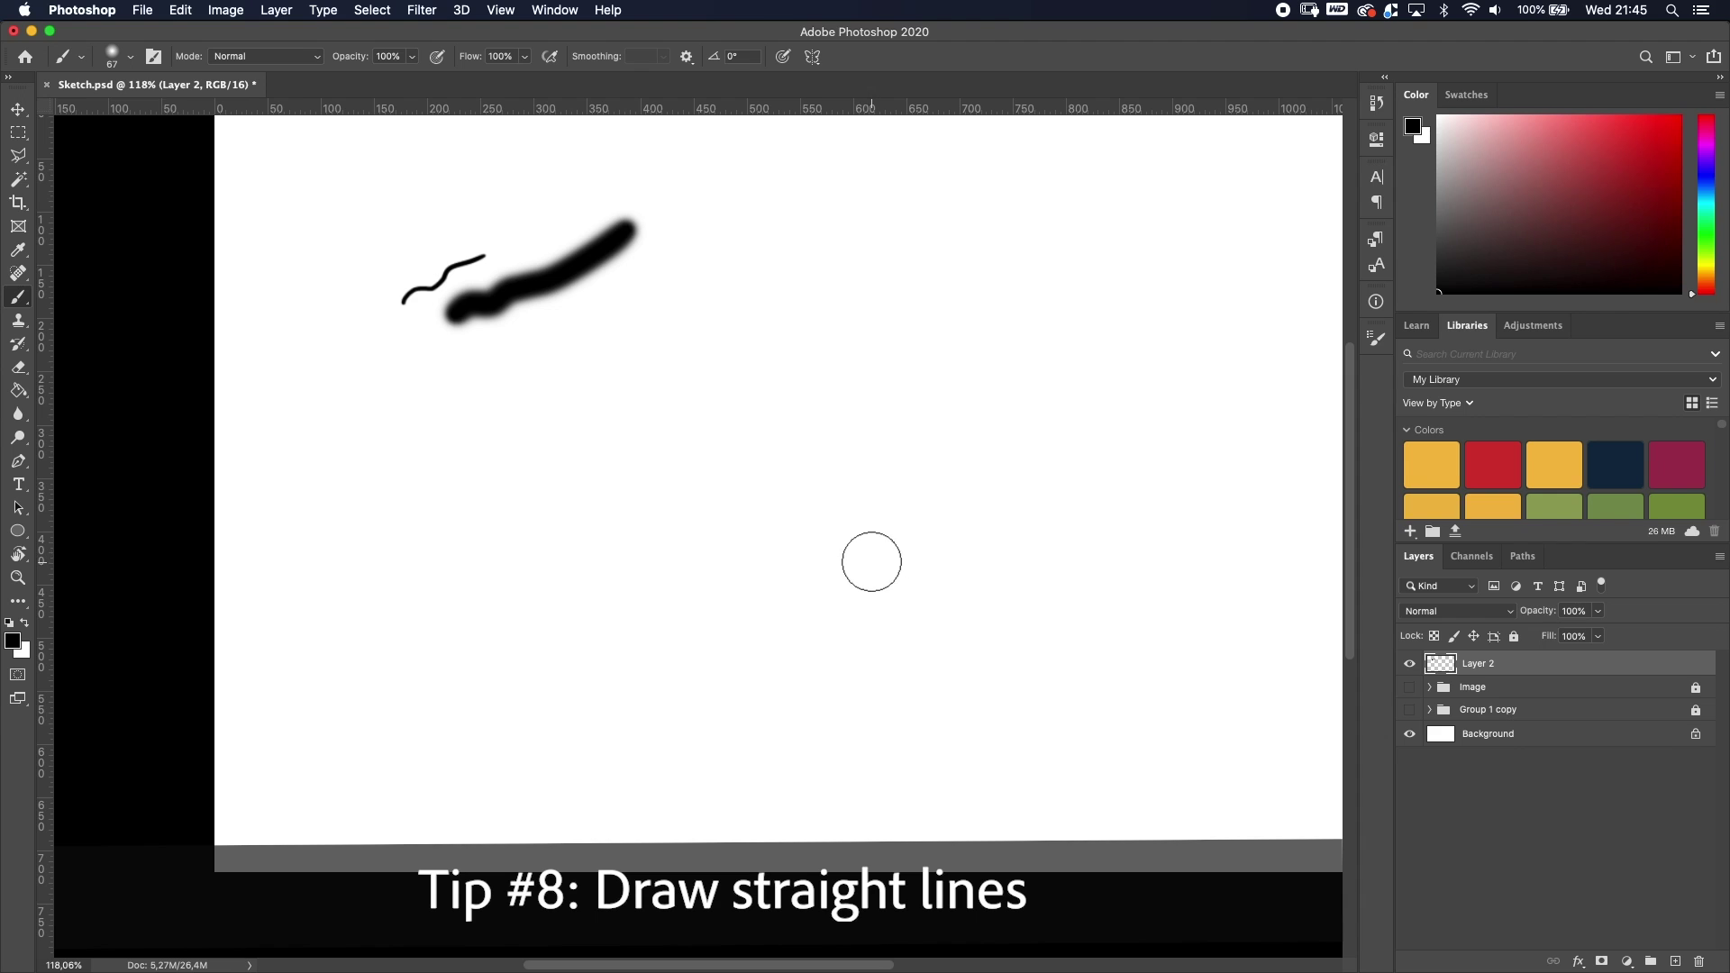
- With a 27 px brush, paint two freehand horizontal lines plus one constrained straight horizontal line and one vertical line
left_click_drag(856, 566, 714, 510)
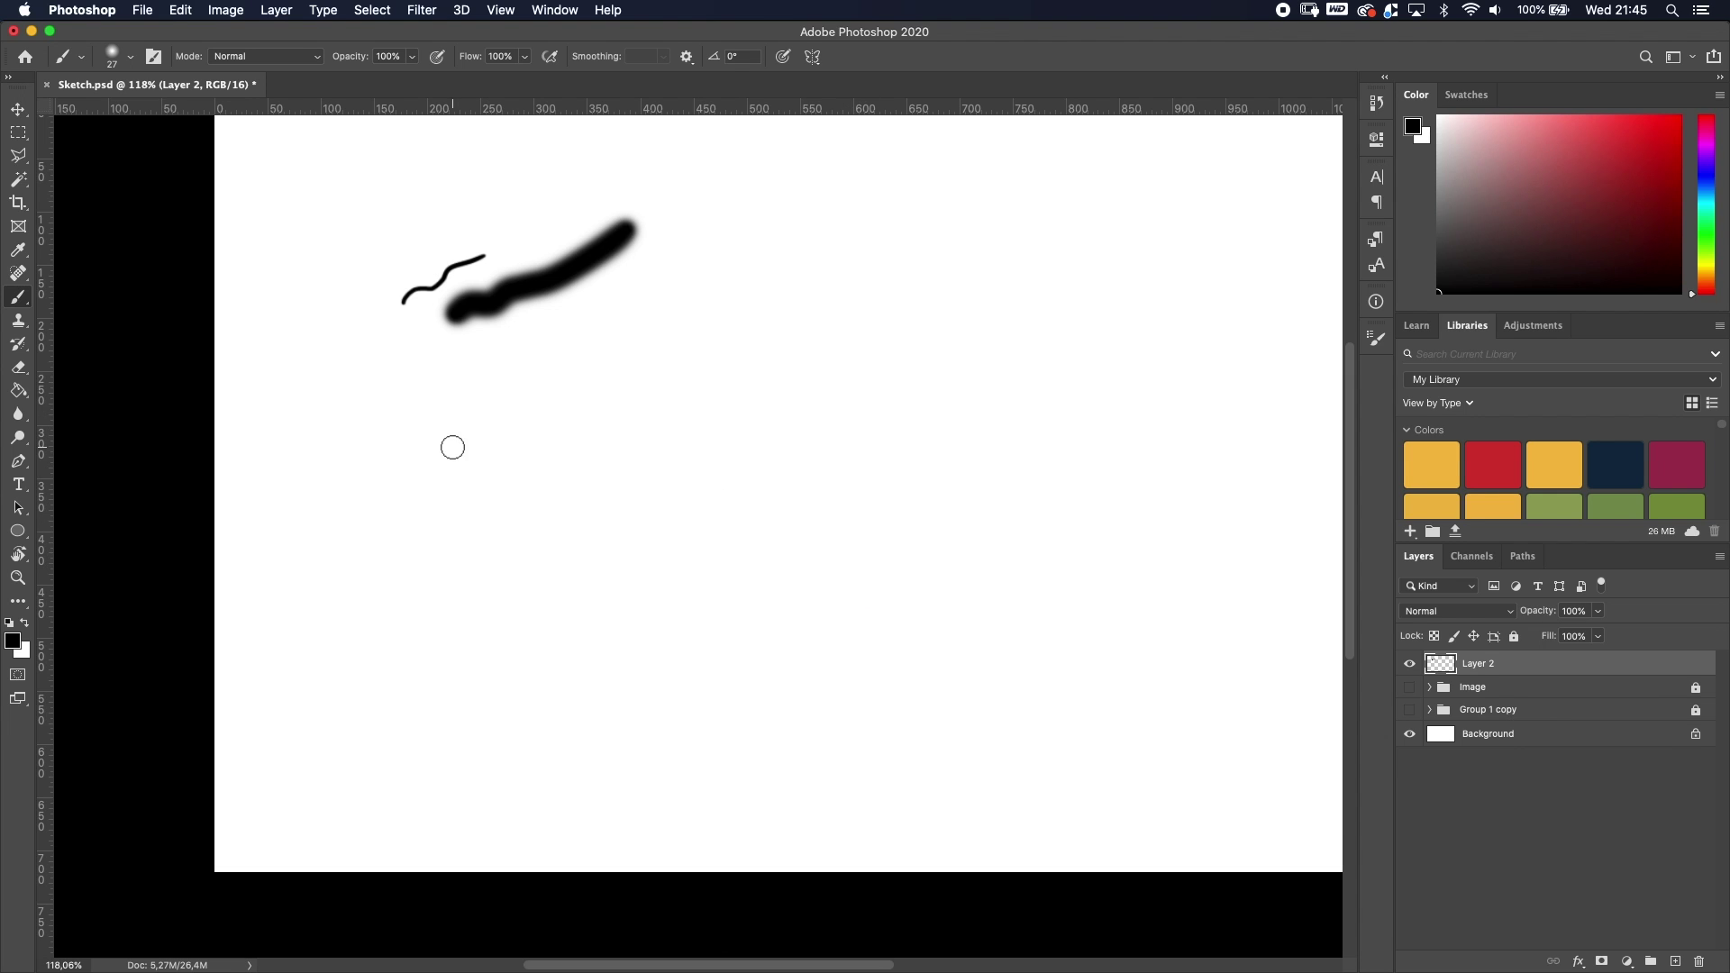
left_click_drag(523, 451, 954, 445)
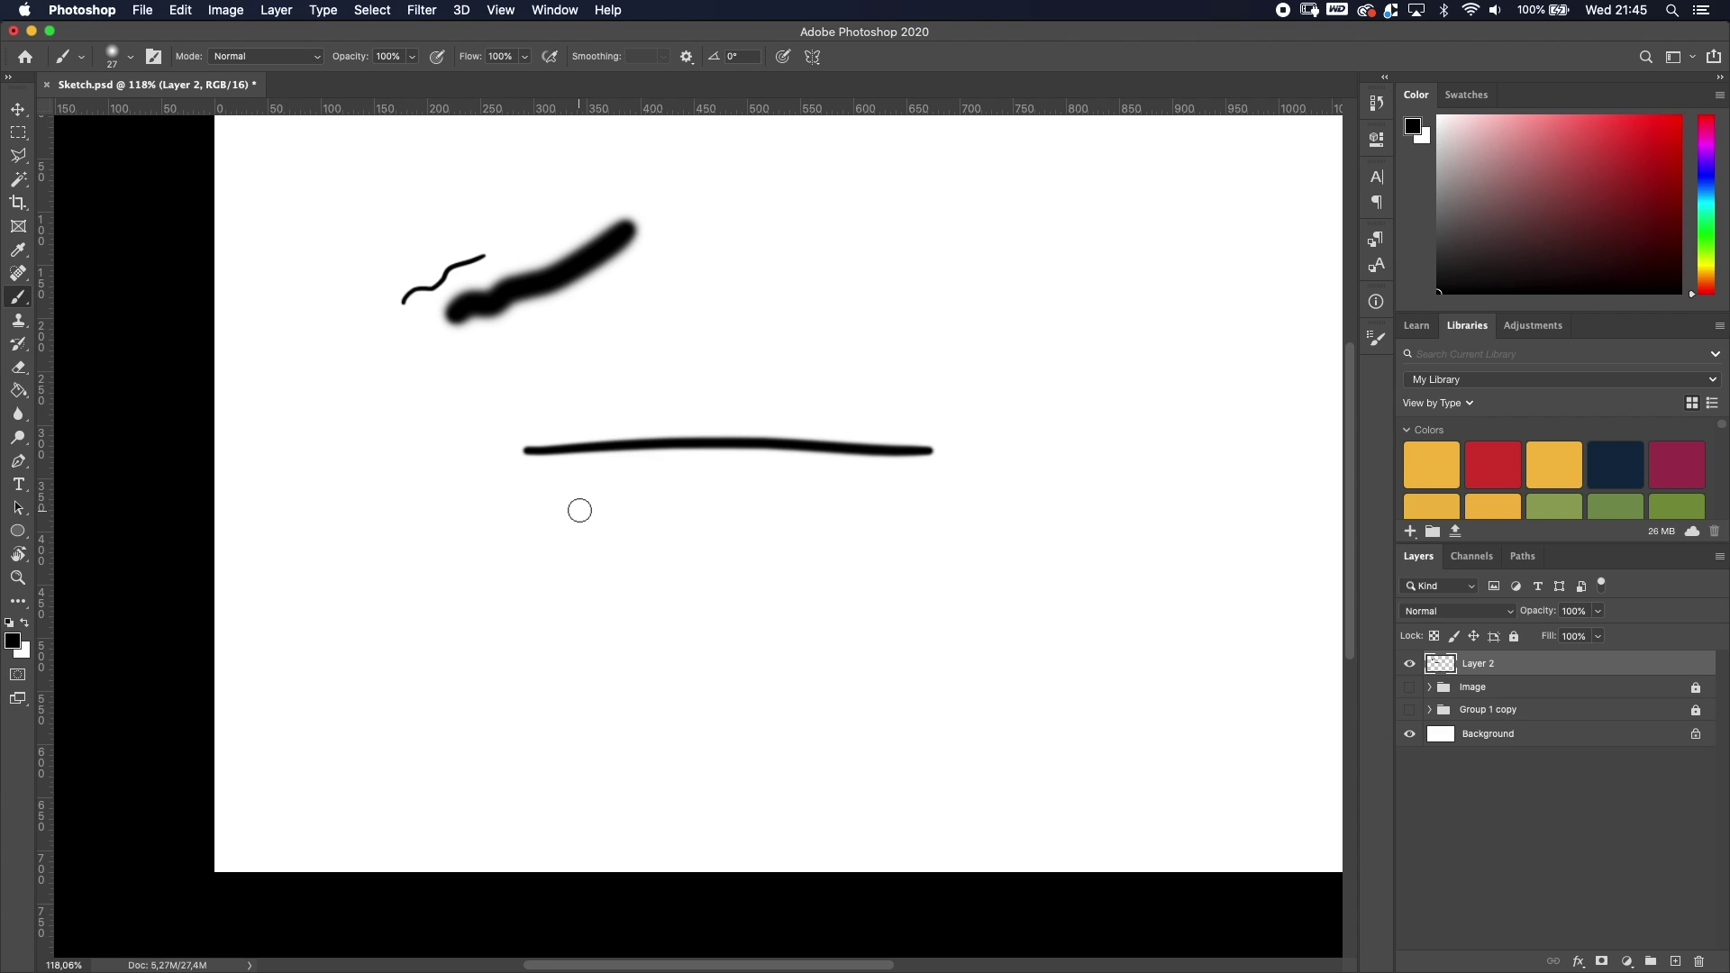
left_click_drag(552, 502, 964, 493)
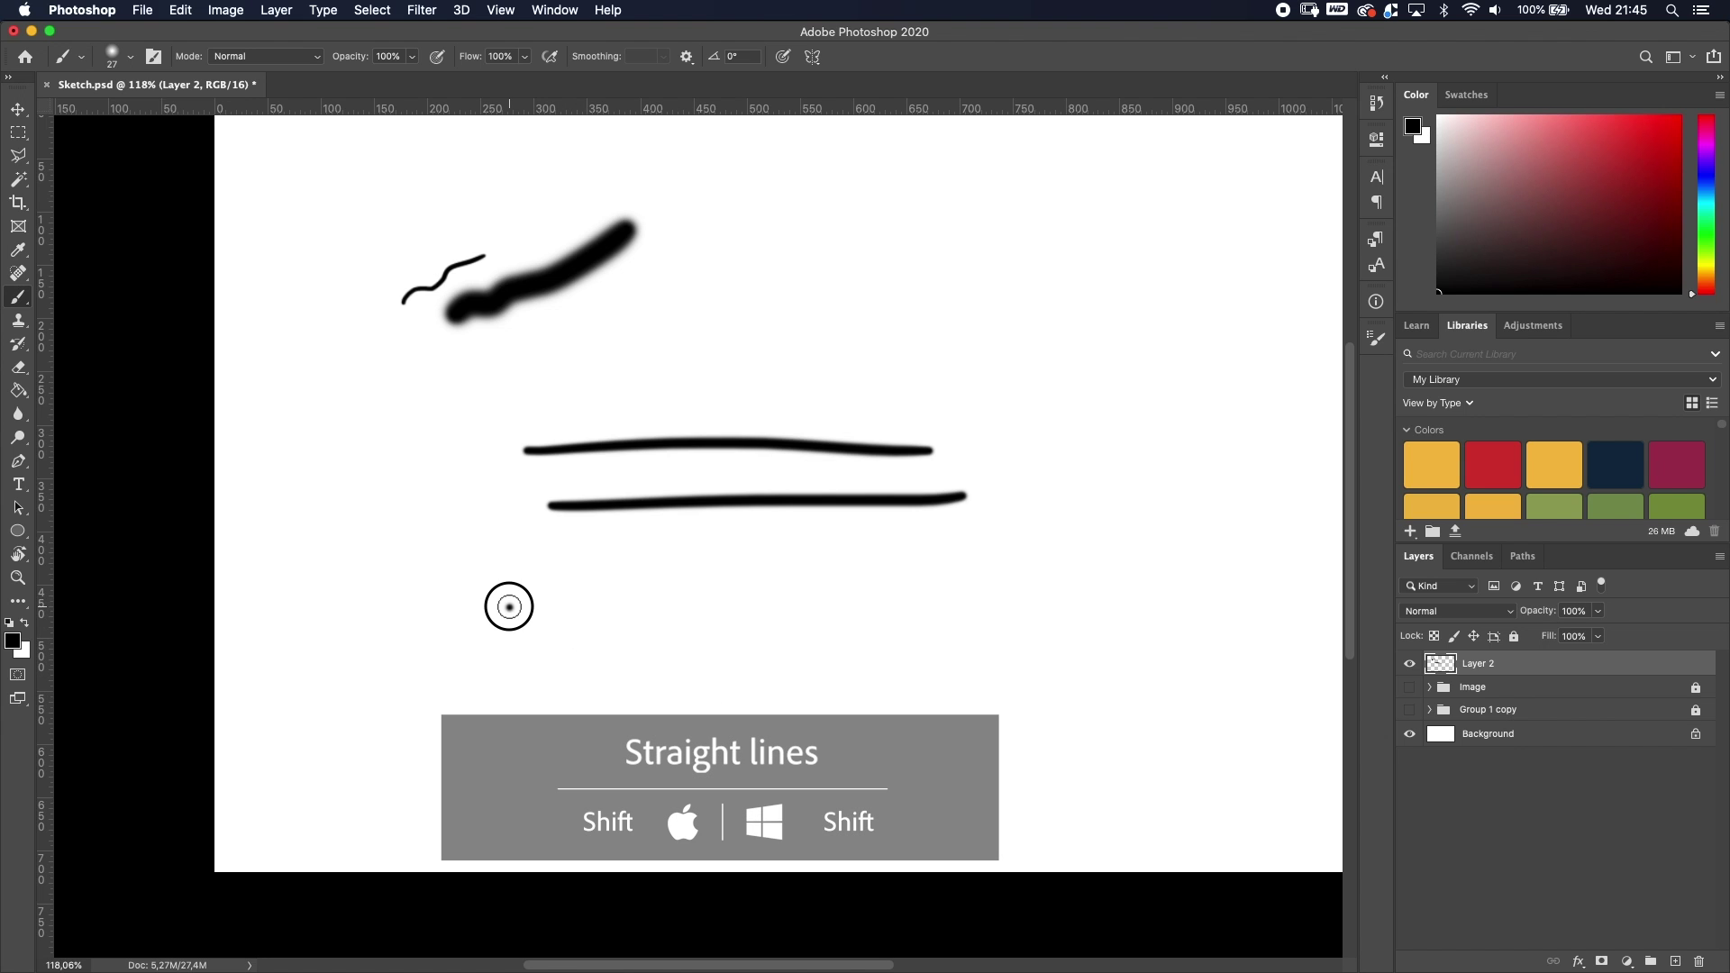
mouse_move(509, 606)
left_mouse_down()
mouse_move(1100, 602)
mouse_move(1142, 626)
left_mouse_up()
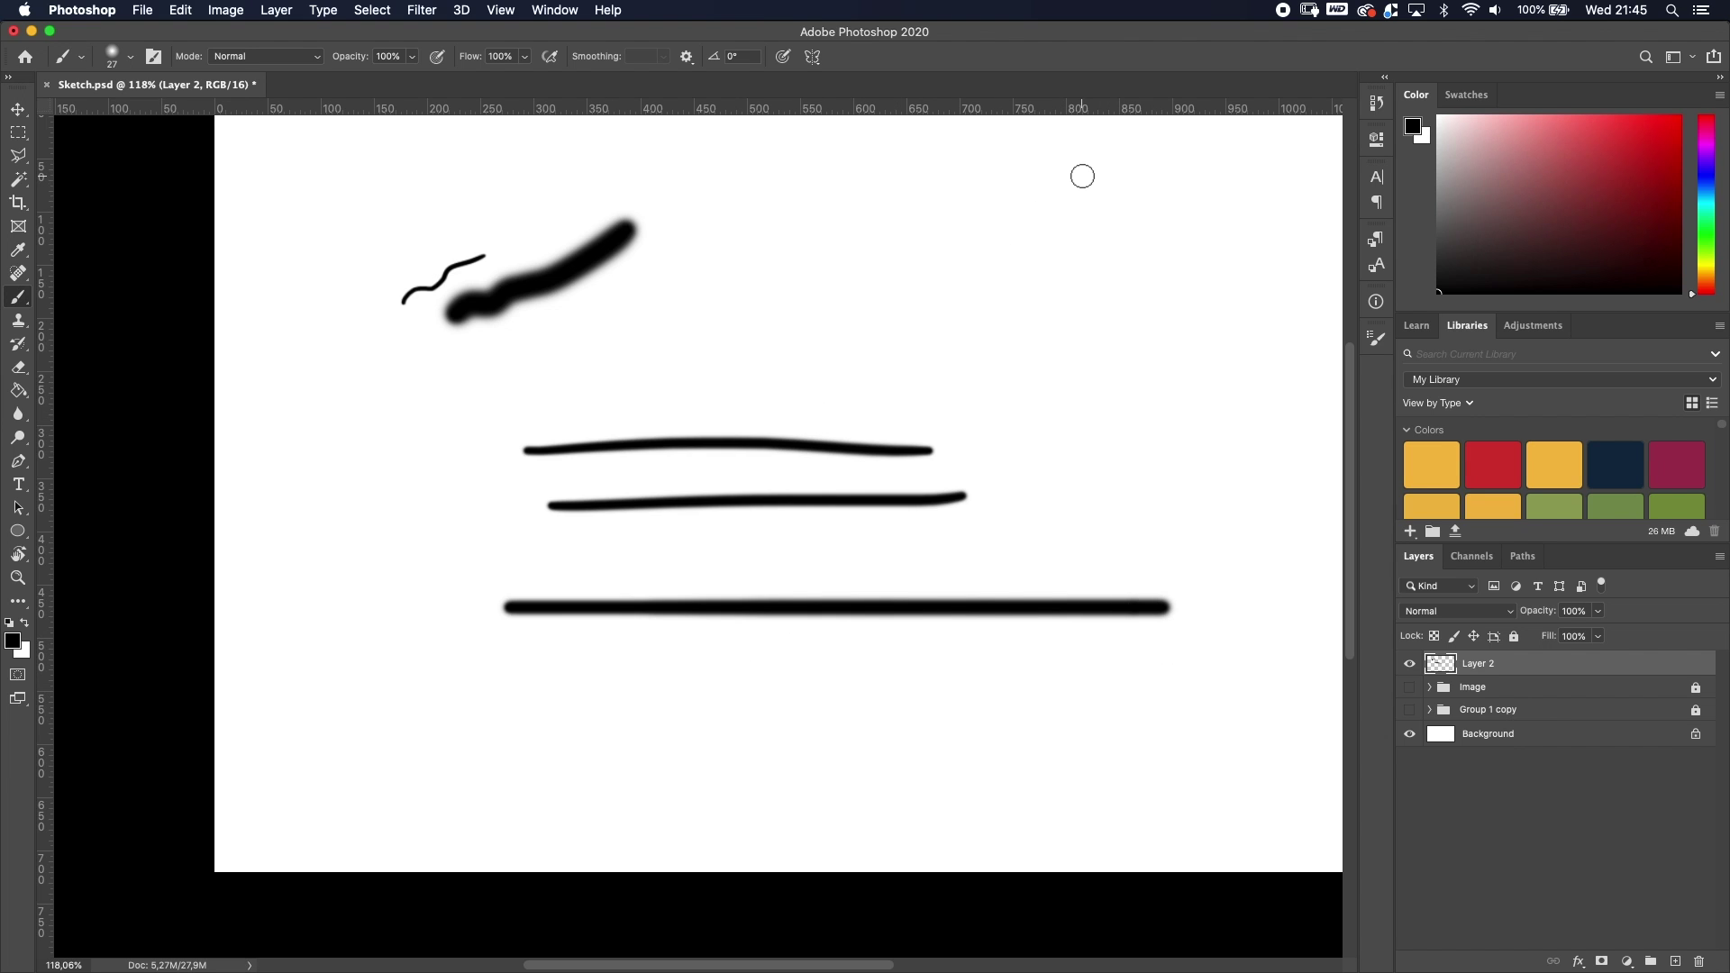
left_click_drag(1081, 171, 1083, 531)
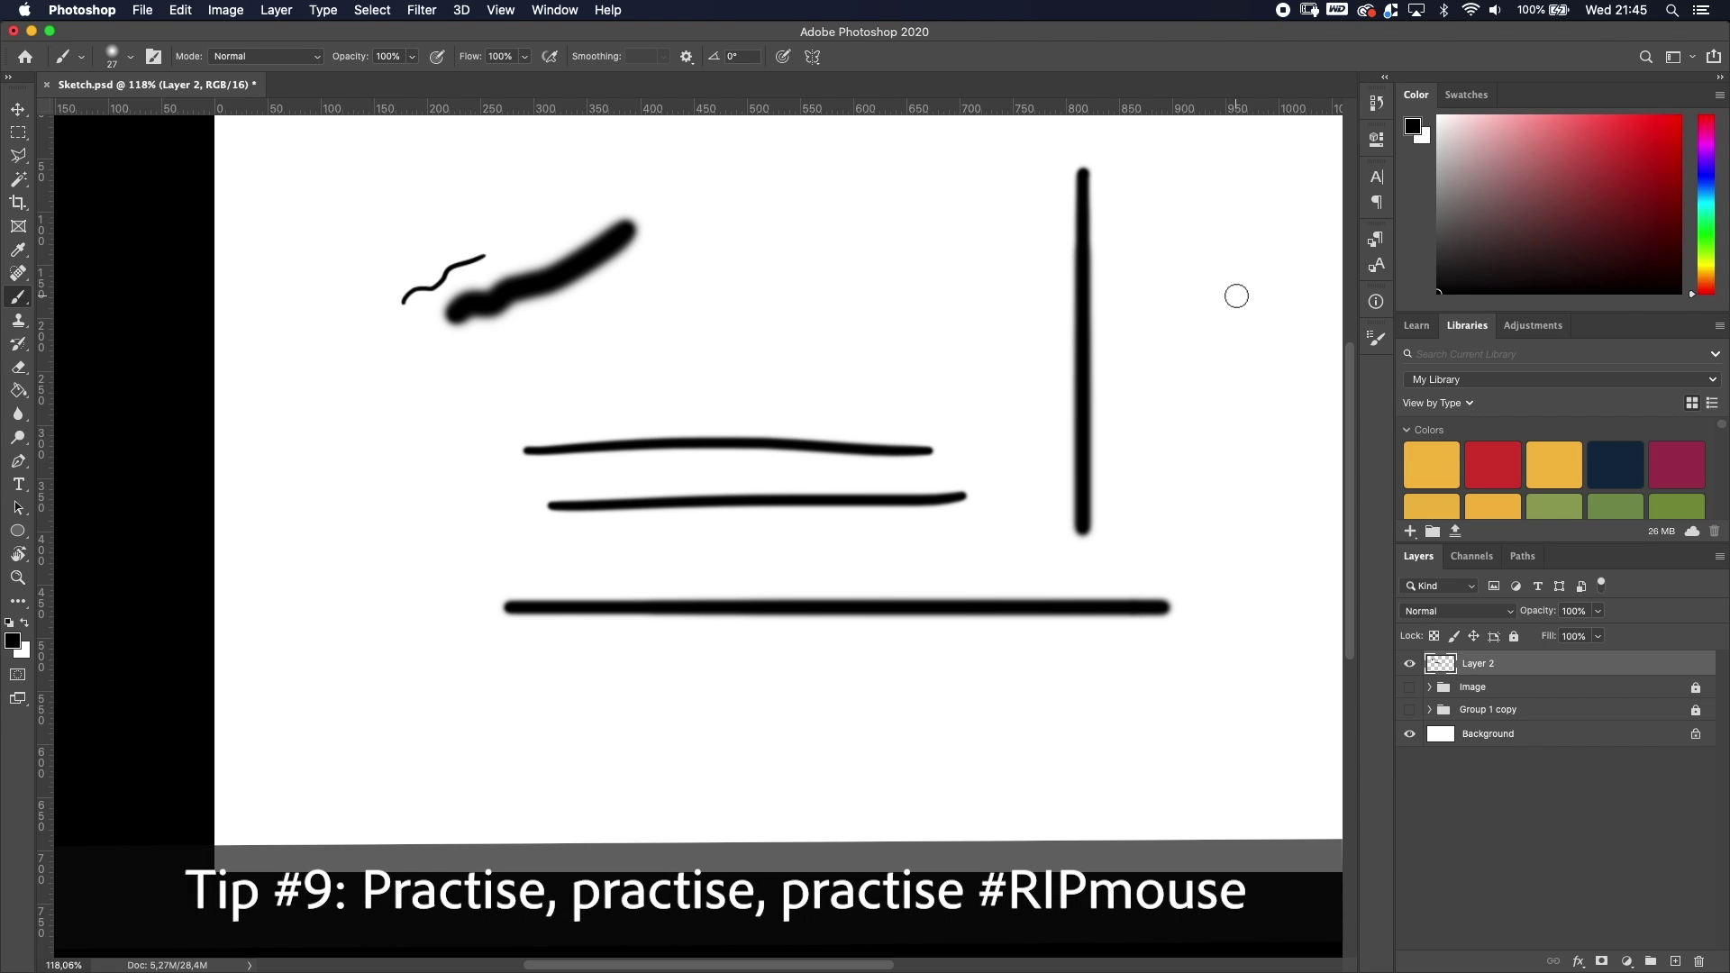
- Undo all remaining strokes on Layer 2 and make the Image group visible
key("super+z")
key("super+z")
key("super+z")
key("super+z")
key("super+z")
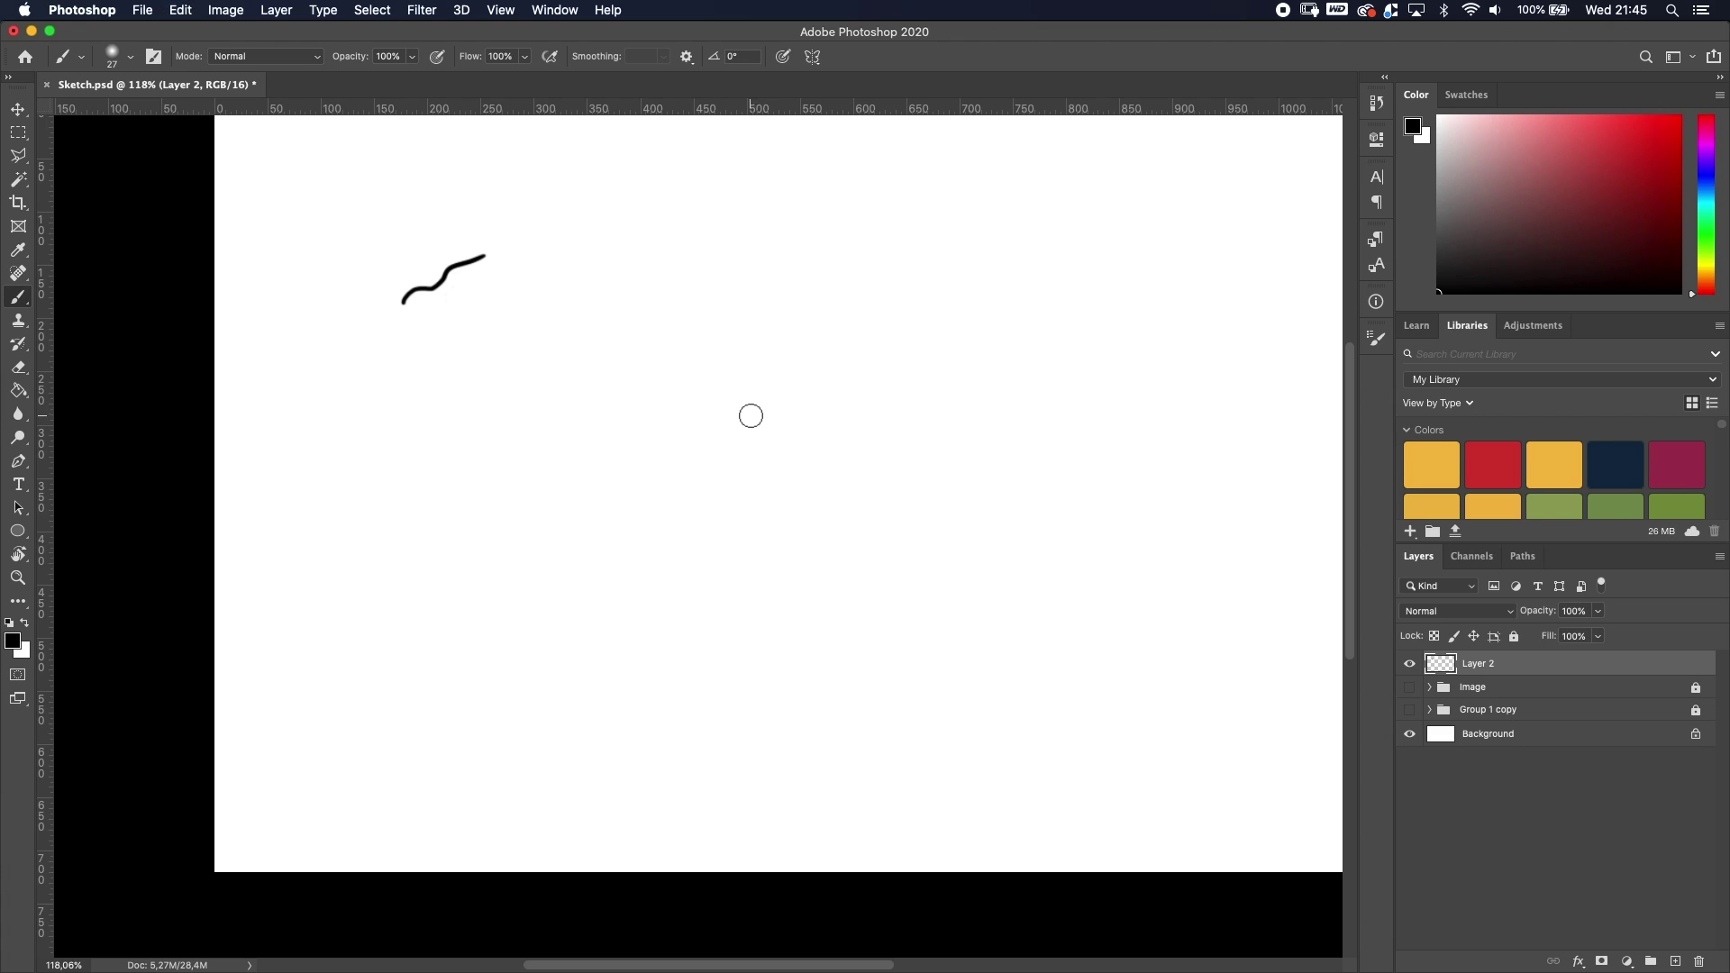
key("super+z")
left_click(1410, 688)
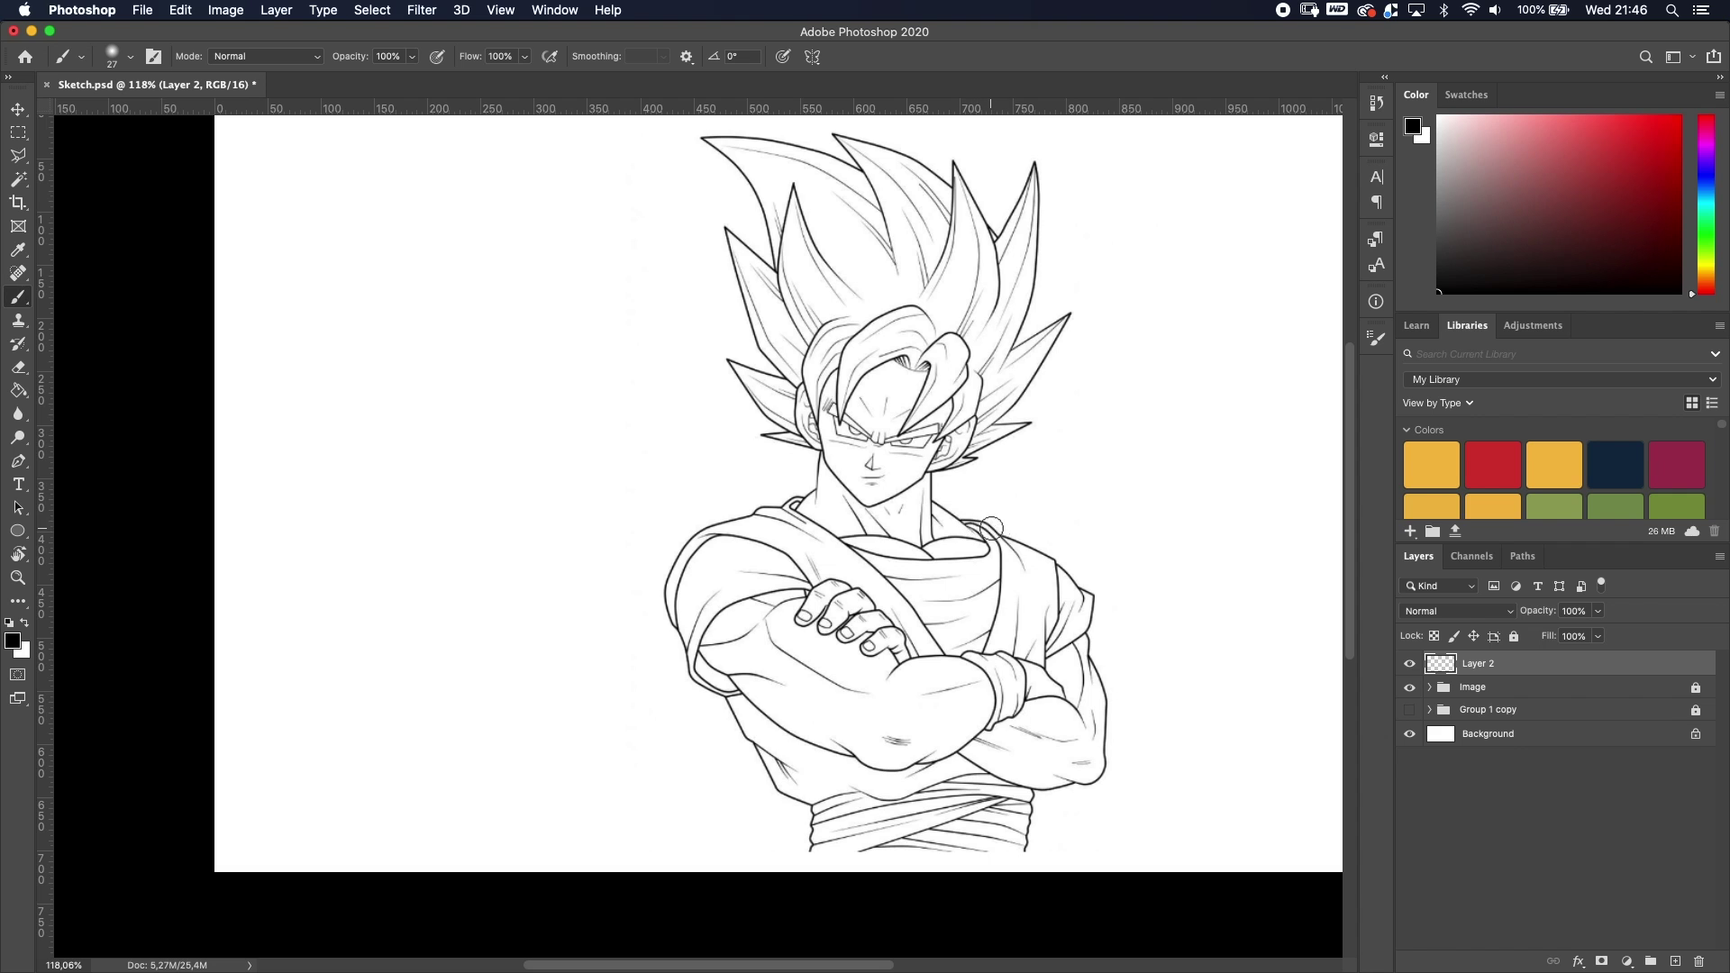
- Reduce the brush to 1 px, try and undo a stroke beside the character's neck, and fit the whole canvas in view
left_click_drag(991, 527, 962, 525)
left_click_drag(847, 505, 919, 501)
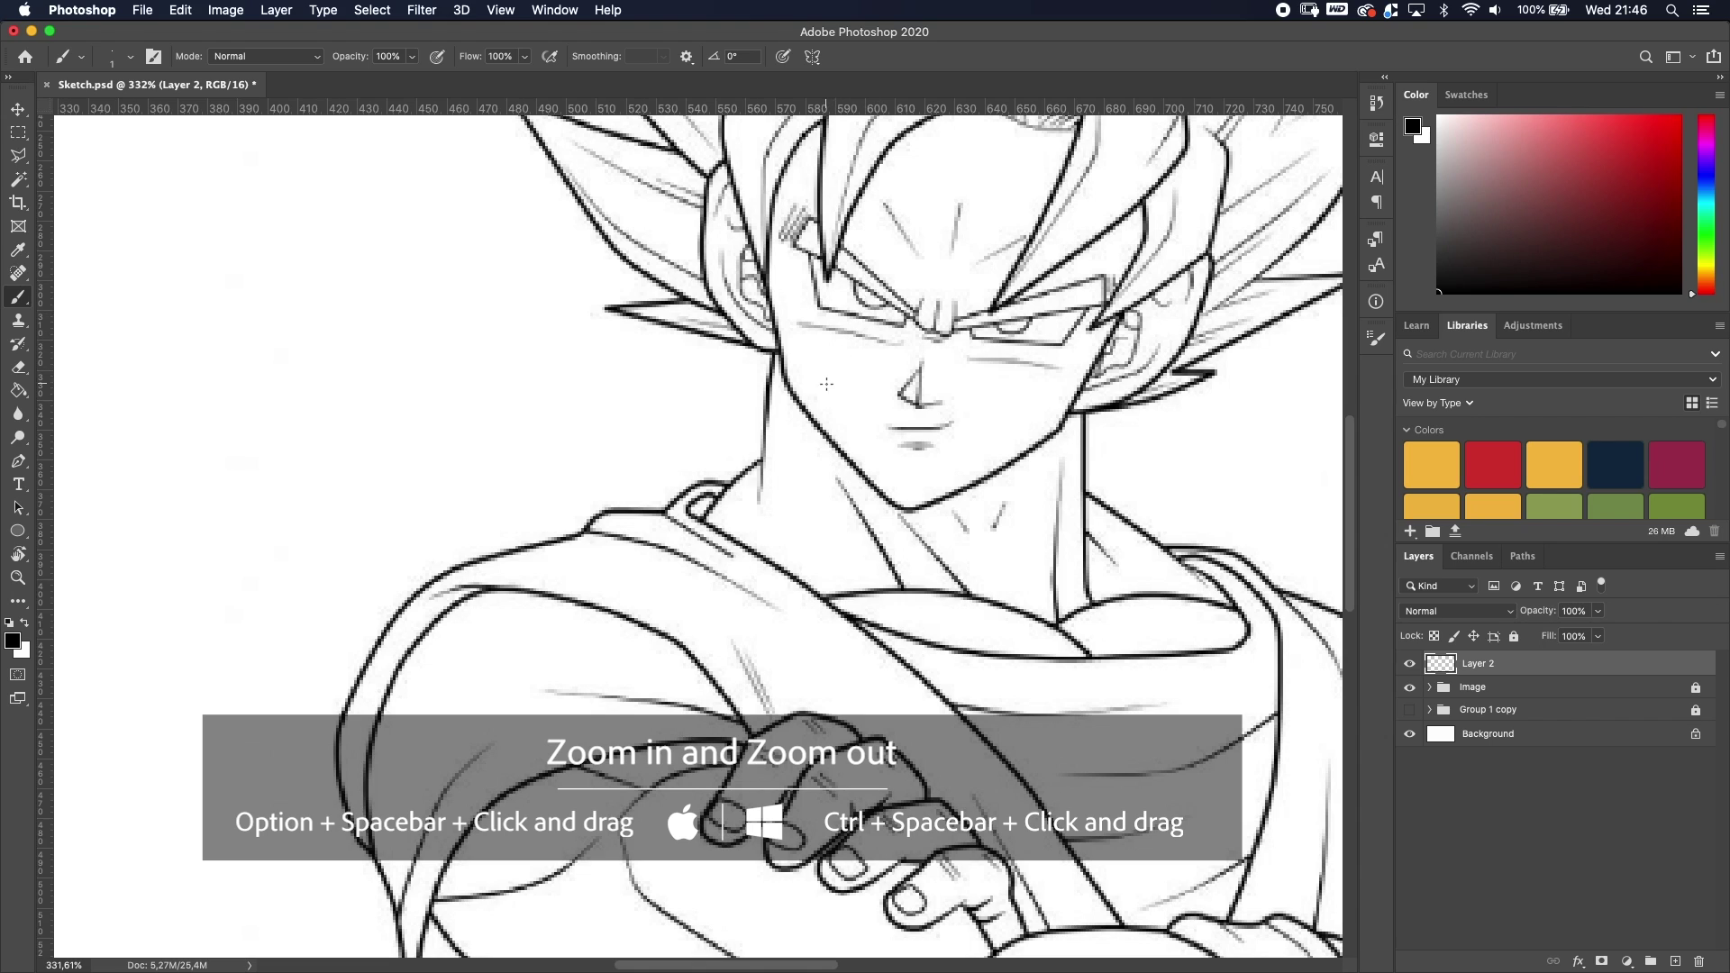
left_click_drag(624, 363, 590, 449)
key("super+z")
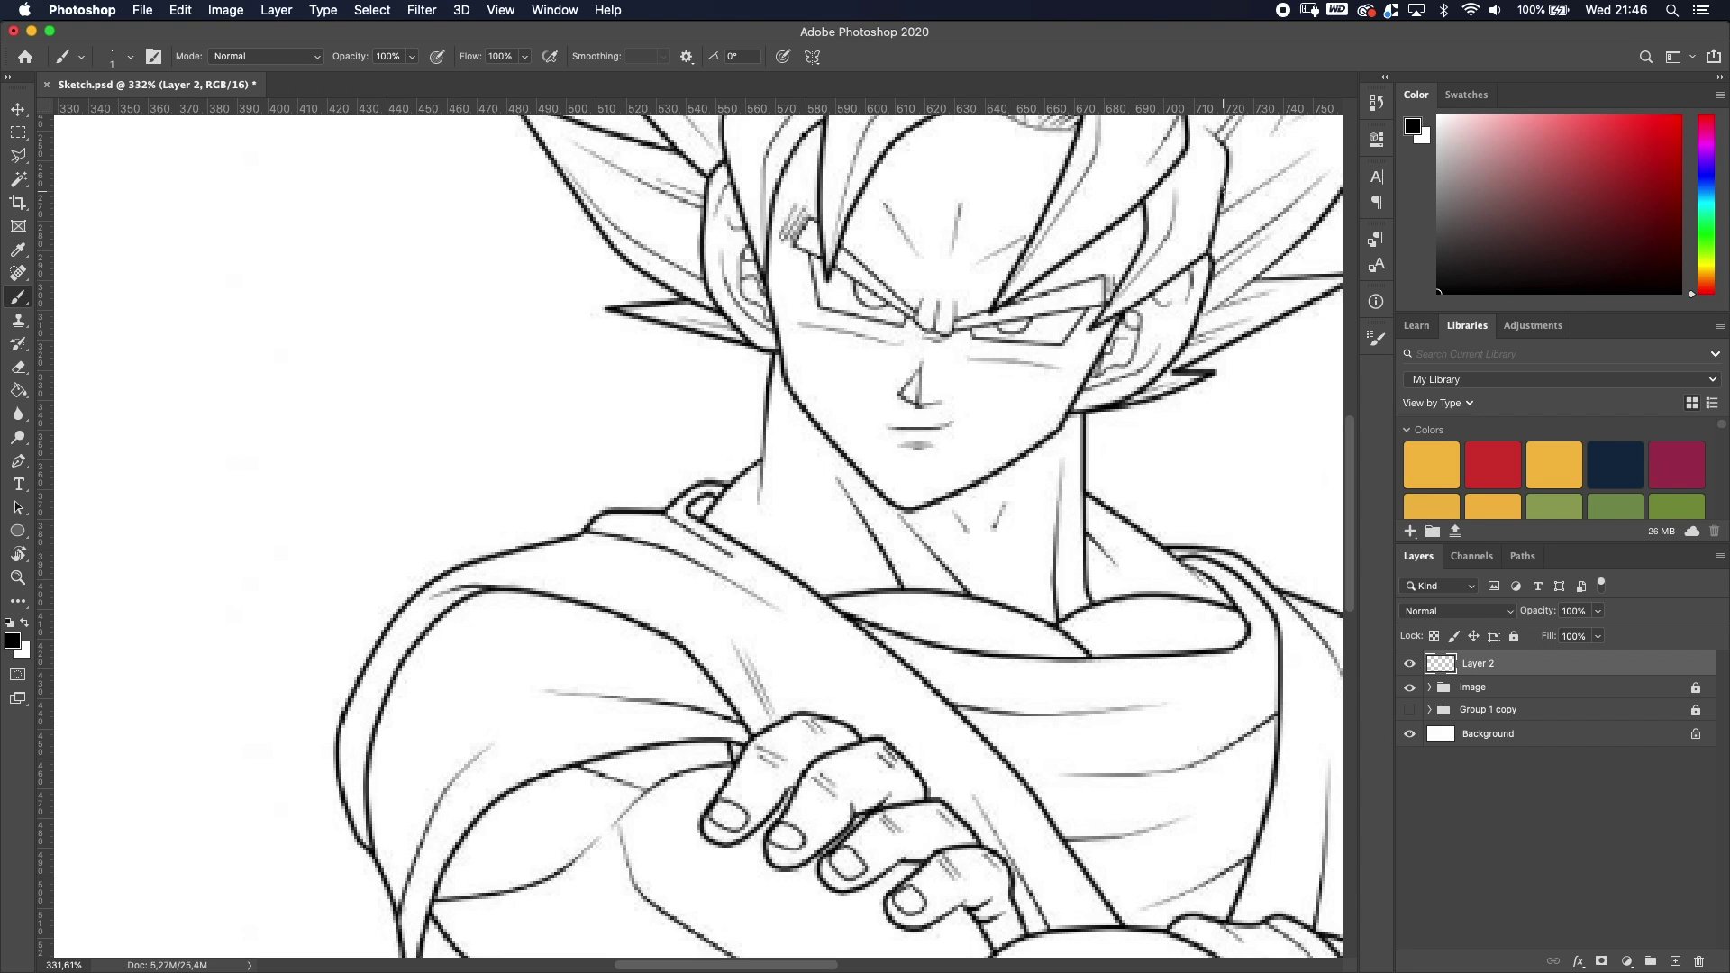
key("super+0")
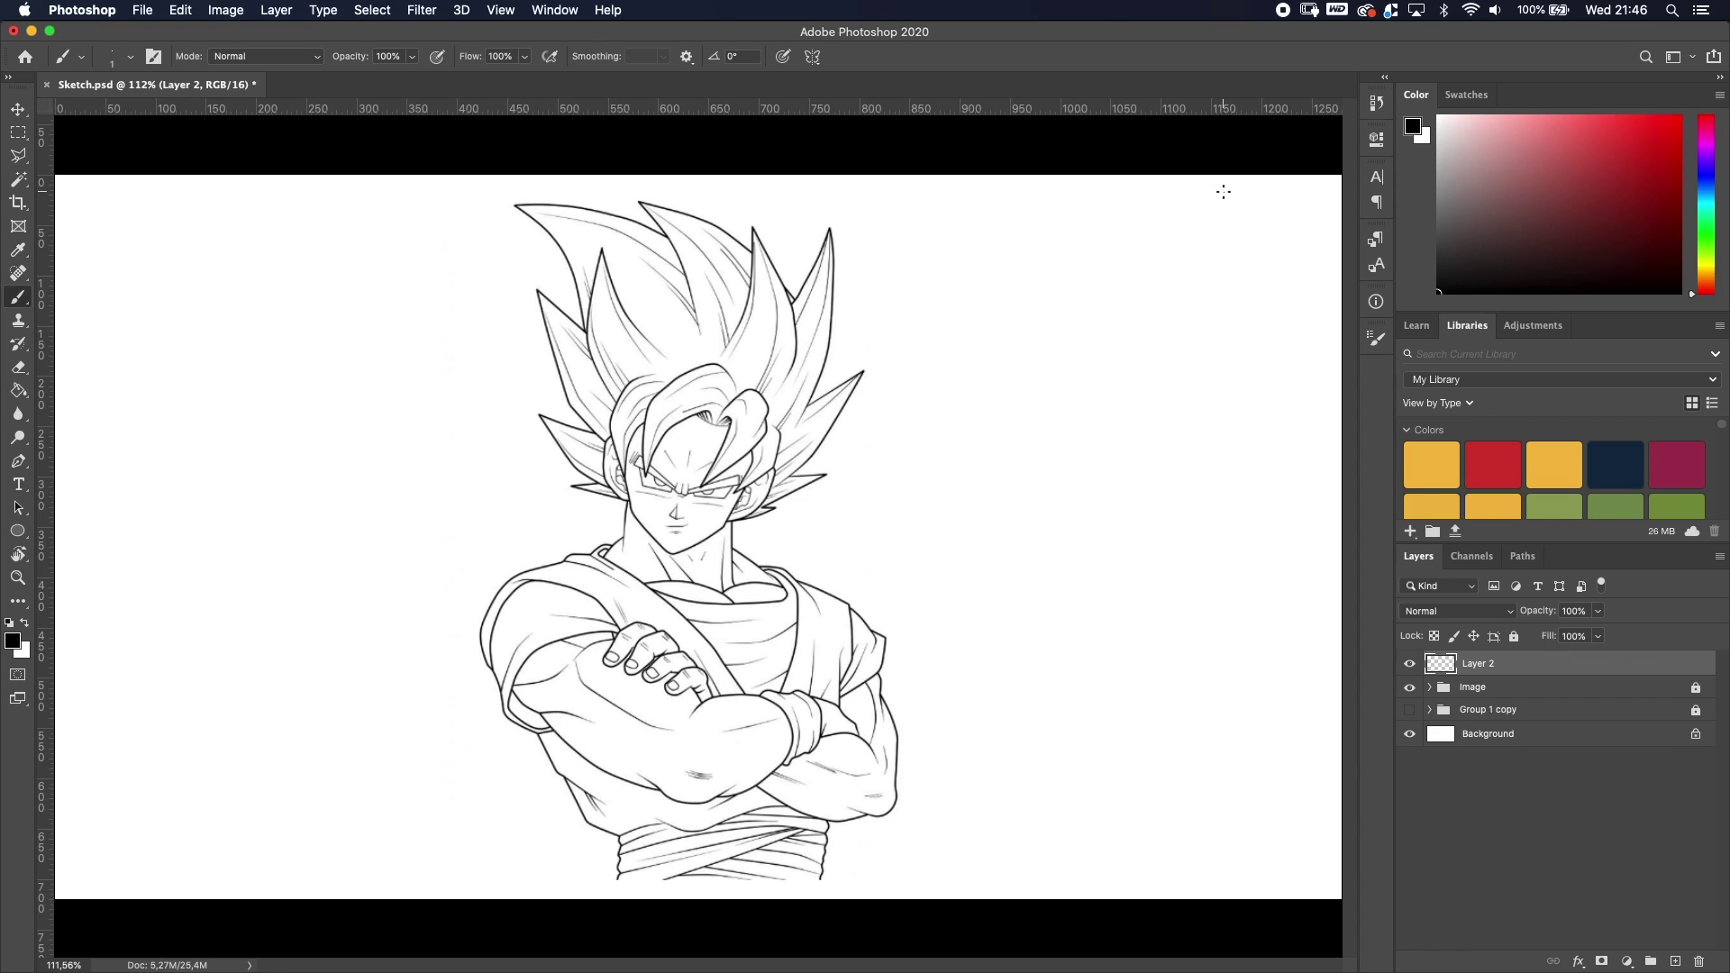